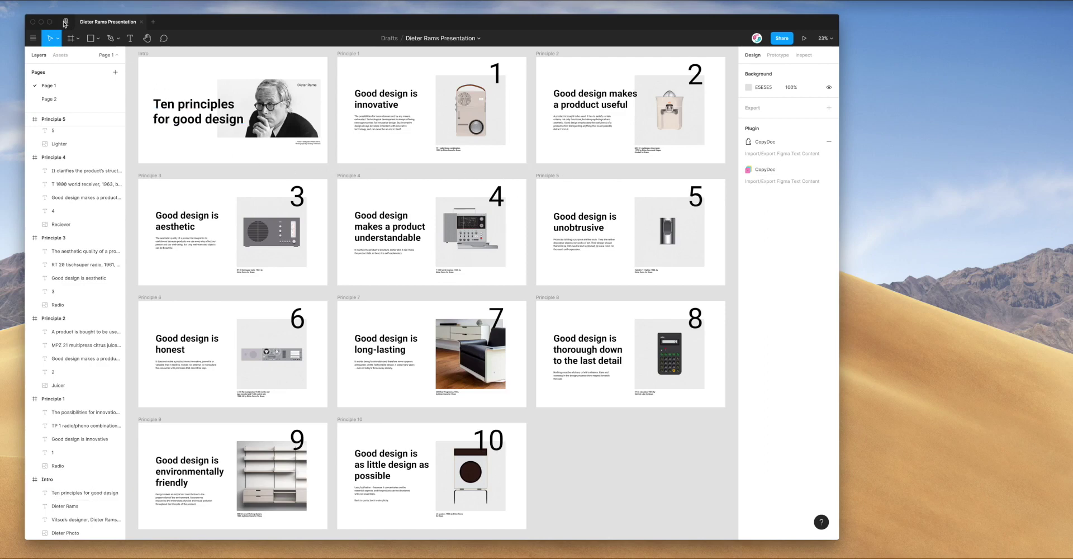
- Launch CopyDoc Text Kit on the Dieter Rams Presentation file from the canvas Plugins menu and move its window right
{"action": "left_click", "coordinate": [66, 23]}
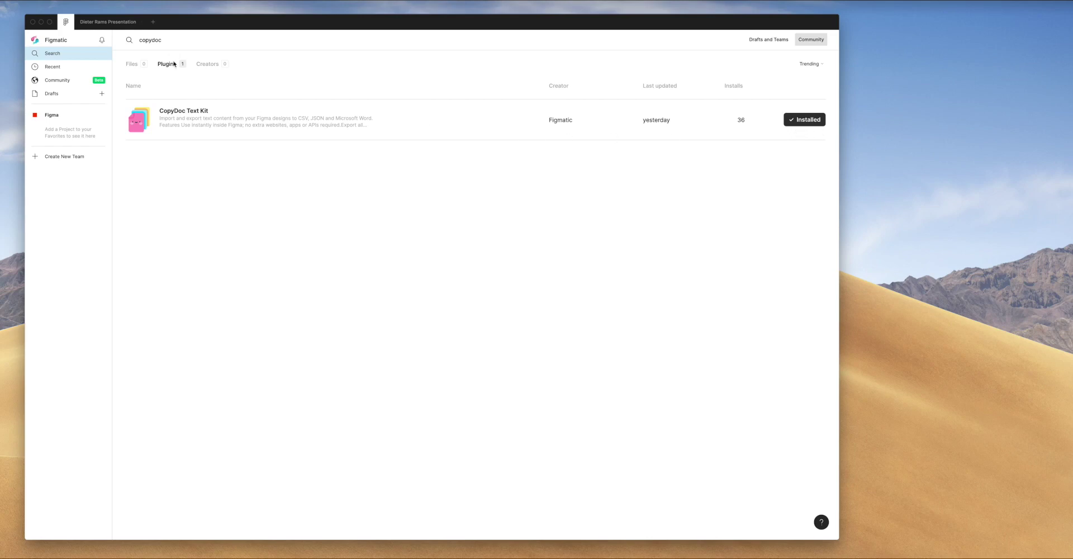
{"action": "left_click", "coordinate": [106, 24]}
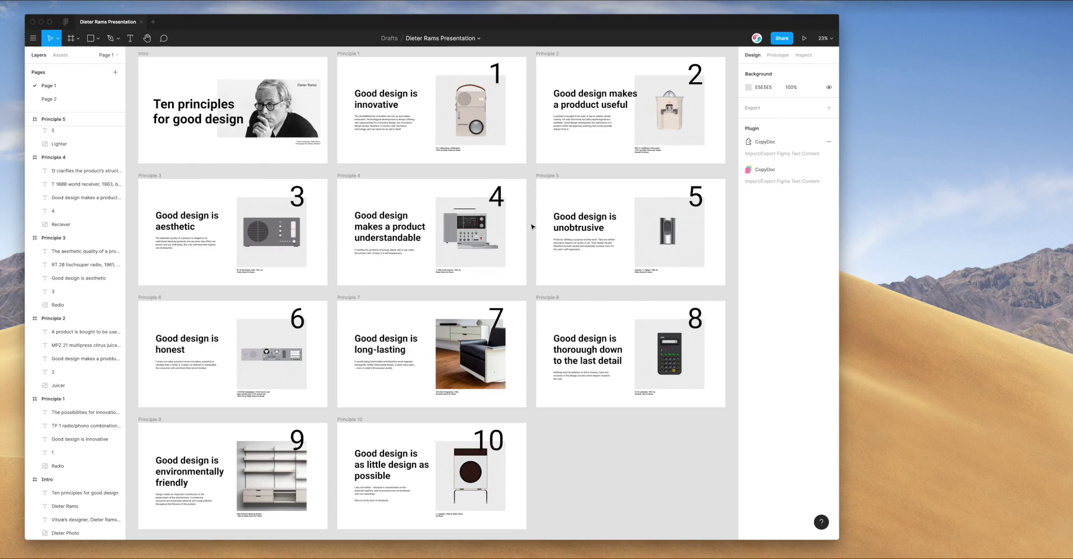
{"action": "right_click", "coordinate": [530, 172]}
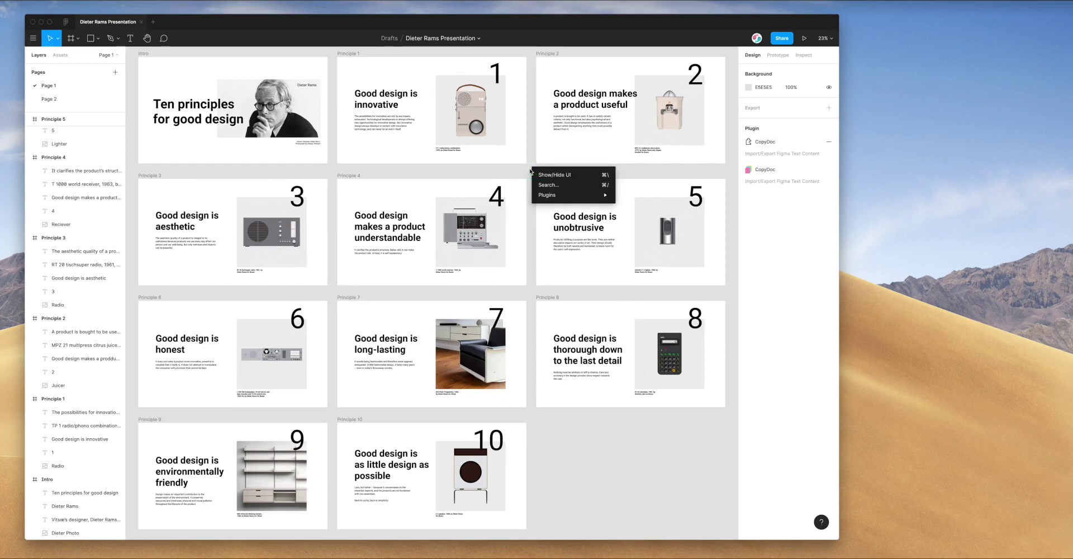
{"action": "mouse_move", "coordinate": [549, 199]}
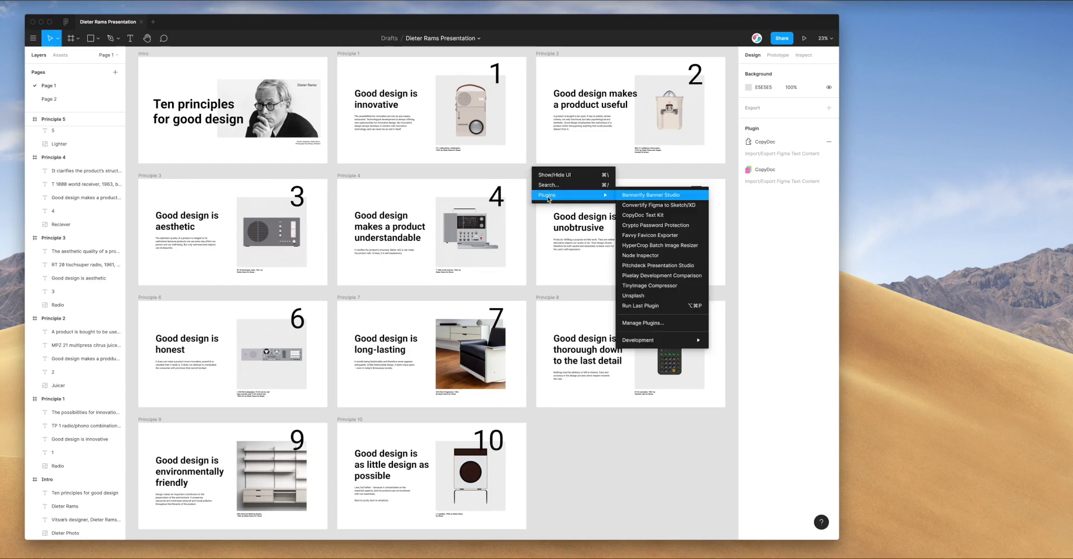
{"action": "left_click", "coordinate": [632, 216]}
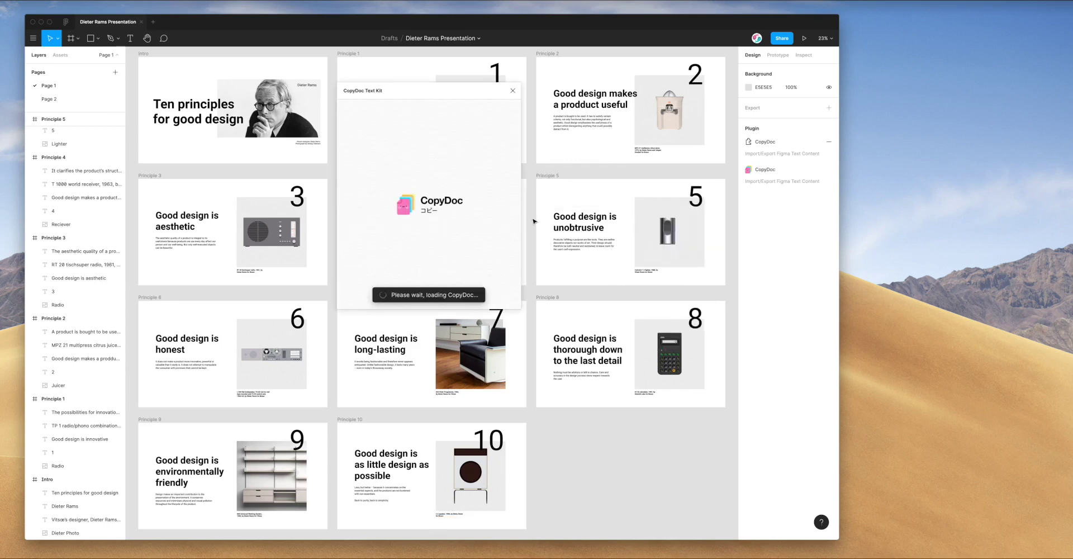
{"action": "left_click_drag", "start_coordinate": [427, 96], "coordinate": [620, 113]}
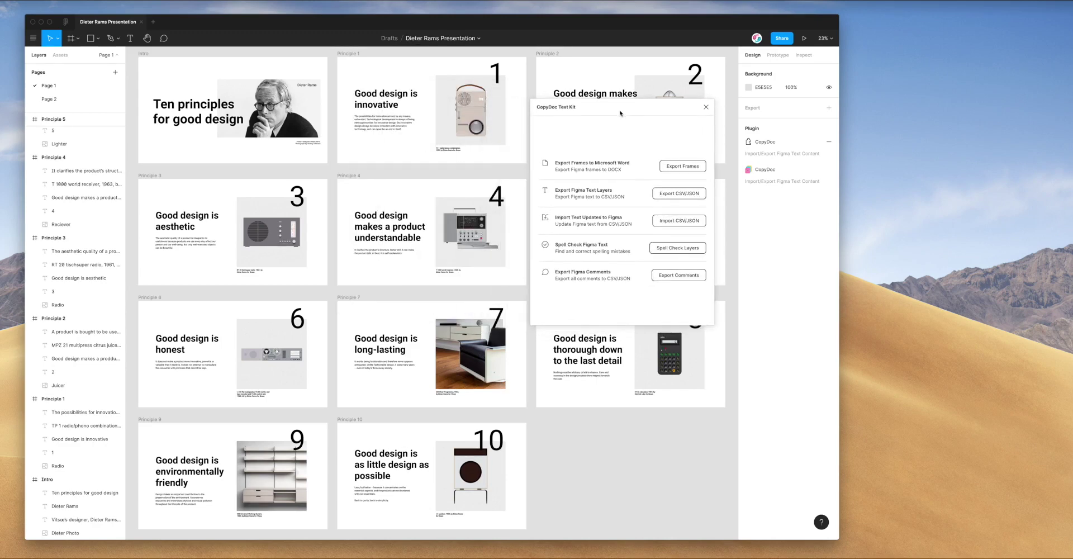
{"action": "left_click", "coordinate": [671, 195]}
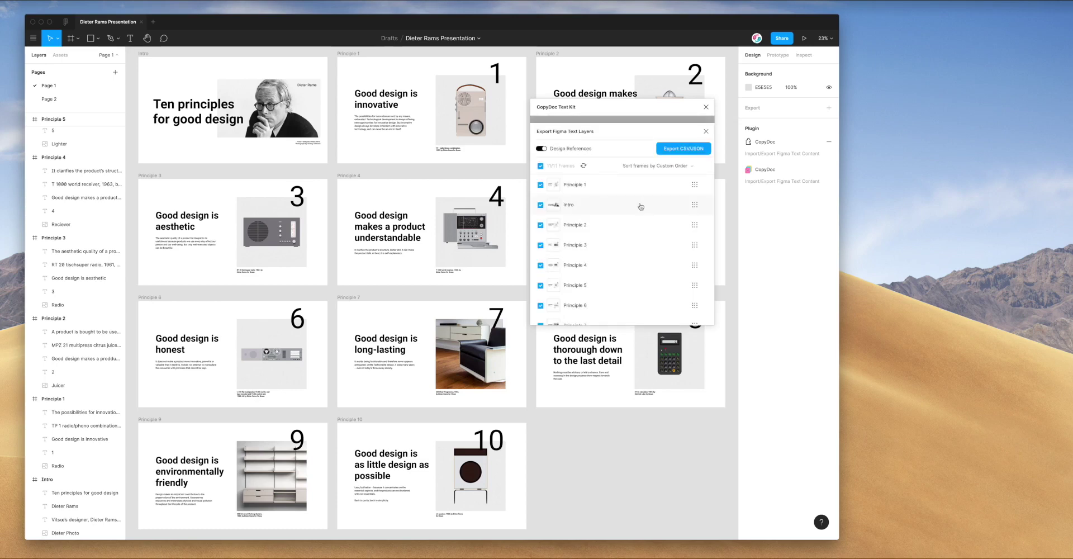
- Reposition the CopyDoc export window beside the slides
{"action": "scroll", "coordinate": [617, 204], "scroll_direction": "down", "scroll_amount": 3}
{"action": "scroll", "coordinate": [615, 204], "scroll_direction": "up", "scroll_amount": 3}
{"action": "left_click_drag", "start_coordinate": [613, 111], "coordinate": [616, 104]}
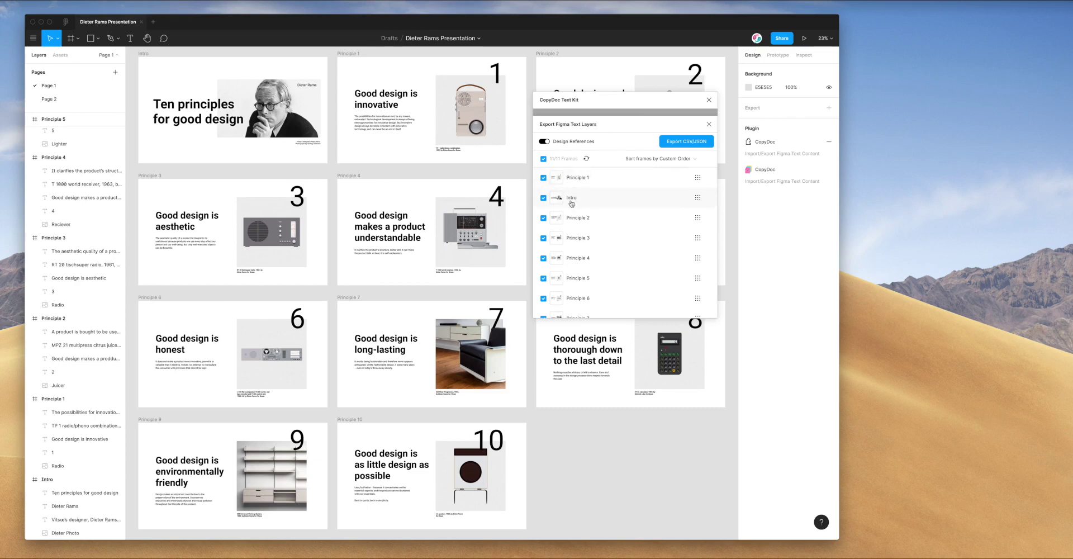
{"action": "scroll", "coordinate": [585, 225], "scroll_direction": "down", "scroll_amount": 1}
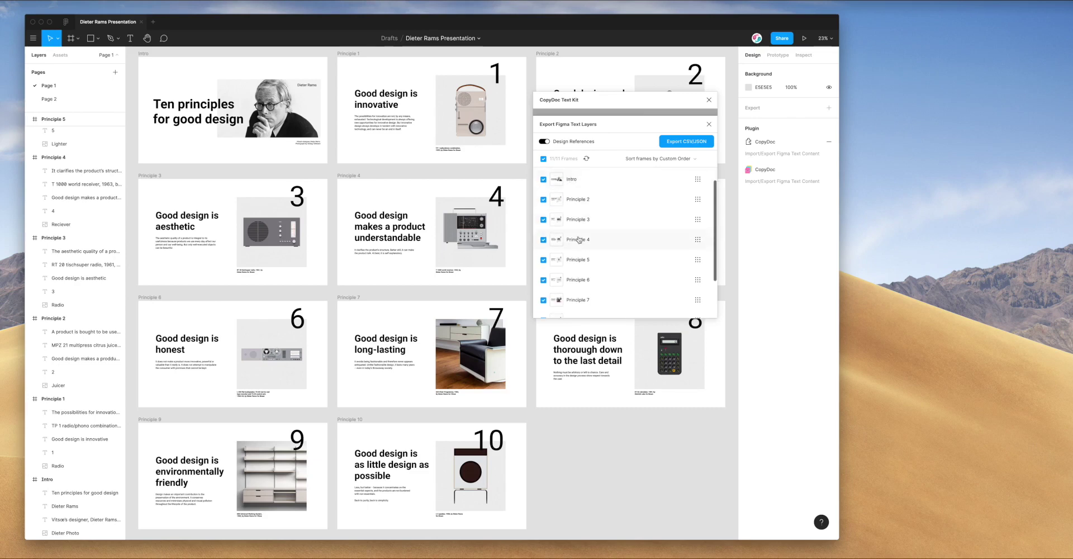
{"action": "scroll", "coordinate": [581, 193], "scroll_direction": "up", "scroll_amount": 1}
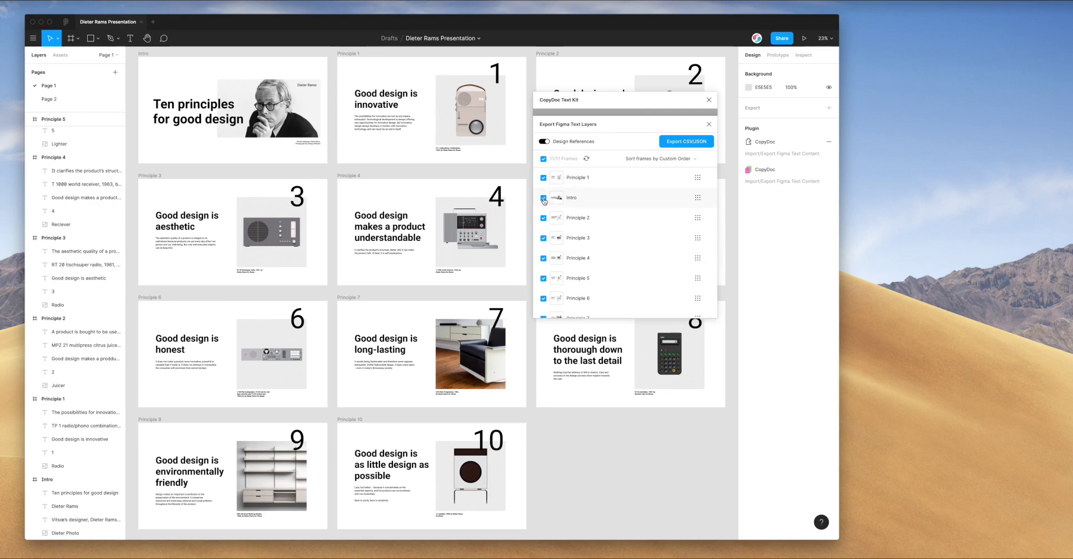
{"action": "scroll", "coordinate": [516, 175], "scroll_direction": "up", "scroll_amount": 2}
{"action": "scroll", "coordinate": [516, 175], "scroll_direction": "right", "scroll_amount": 1}
{"action": "scroll", "coordinate": [516, 175], "scroll_direction": "up", "scroll_amount": 2}
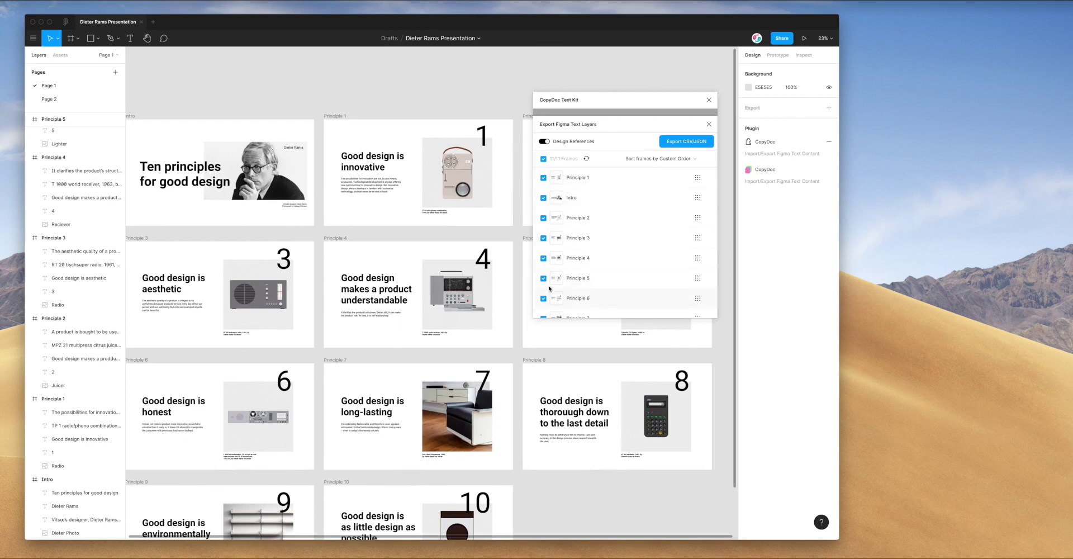
{"action": "left_click_drag", "start_coordinate": [568, 100], "coordinate": [554, 98]}
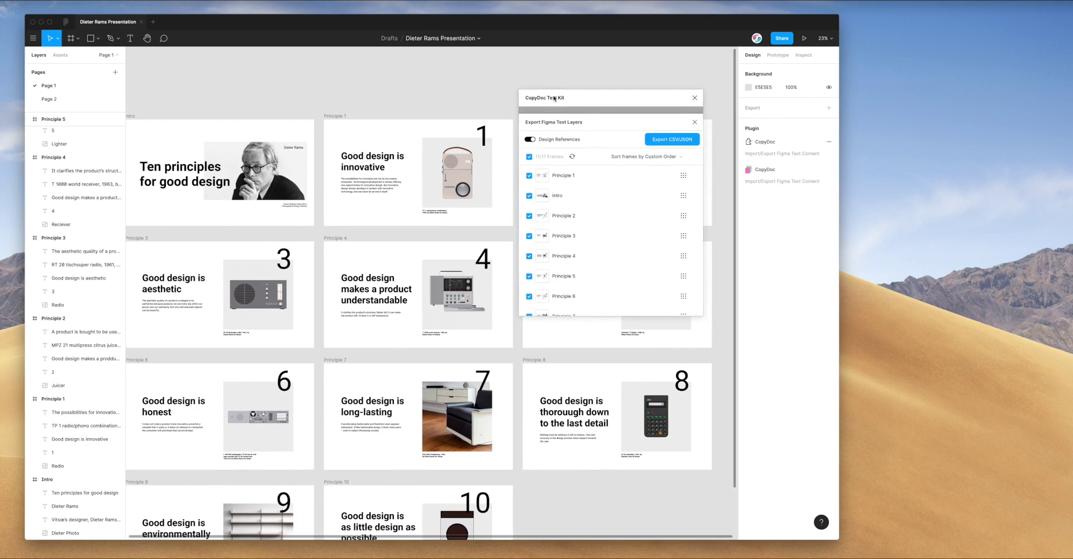
- Toggle the frame checkboxes, ending with all 11 frames checked for export
{"action": "left_click", "coordinate": [529, 157]}
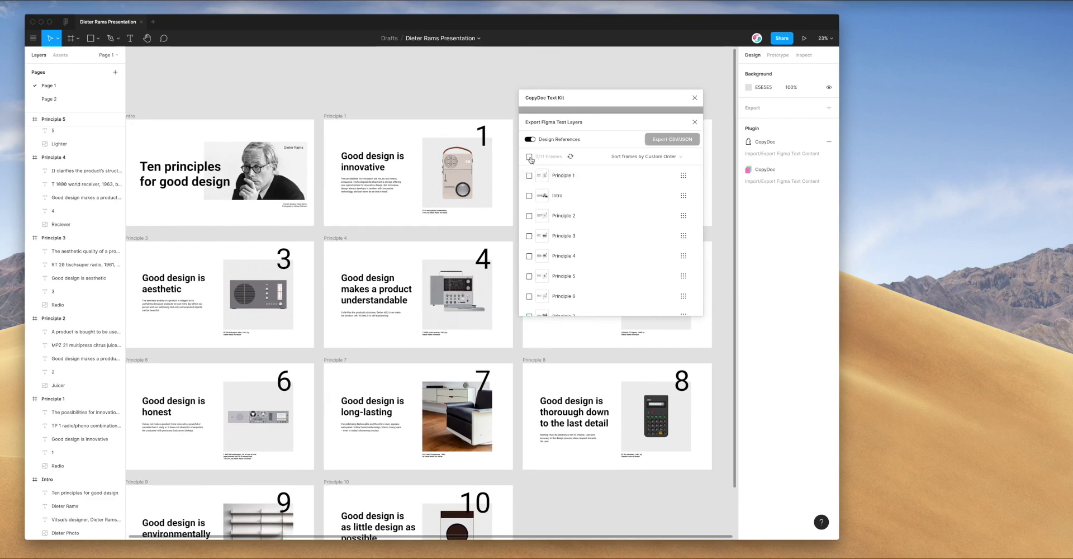
{"action": "left_click", "coordinate": [529, 157]}
{"action": "left_click", "coordinate": [529, 175]}
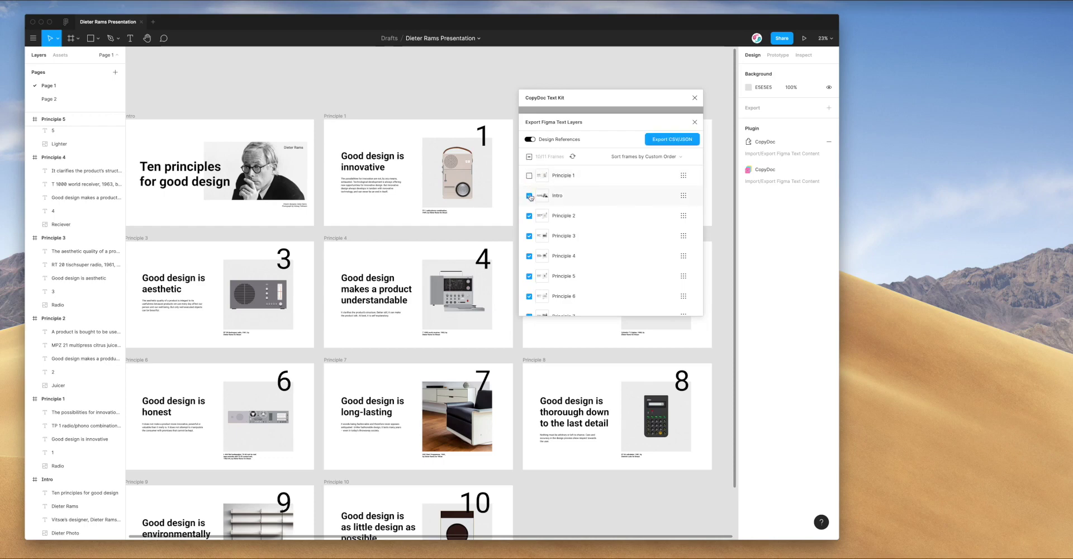
{"action": "left_click", "coordinate": [529, 196]}
{"action": "left_click", "coordinate": [529, 236]}
{"action": "left_click", "coordinate": [530, 157]}
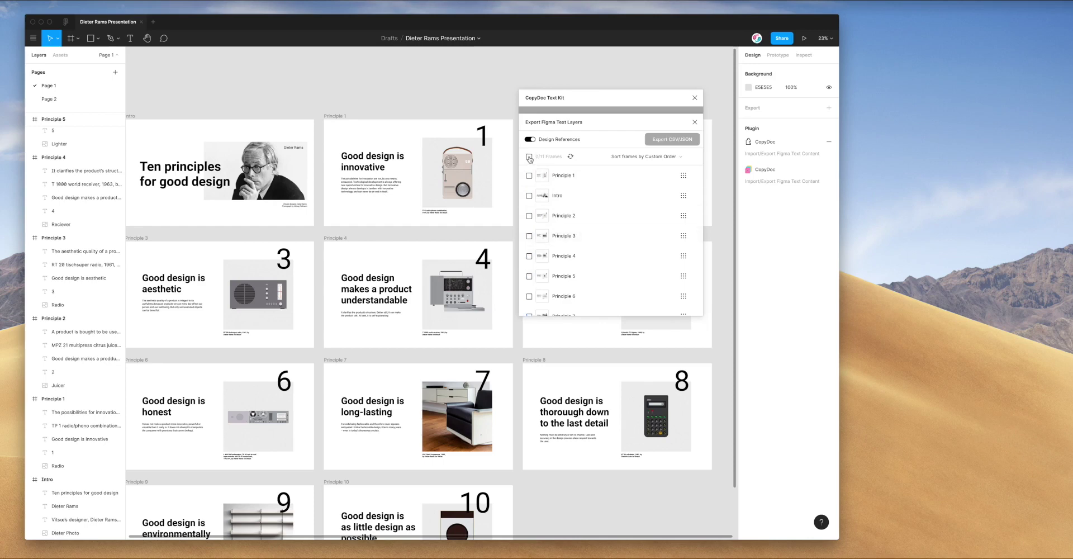
{"action": "left_click", "coordinate": [530, 158]}
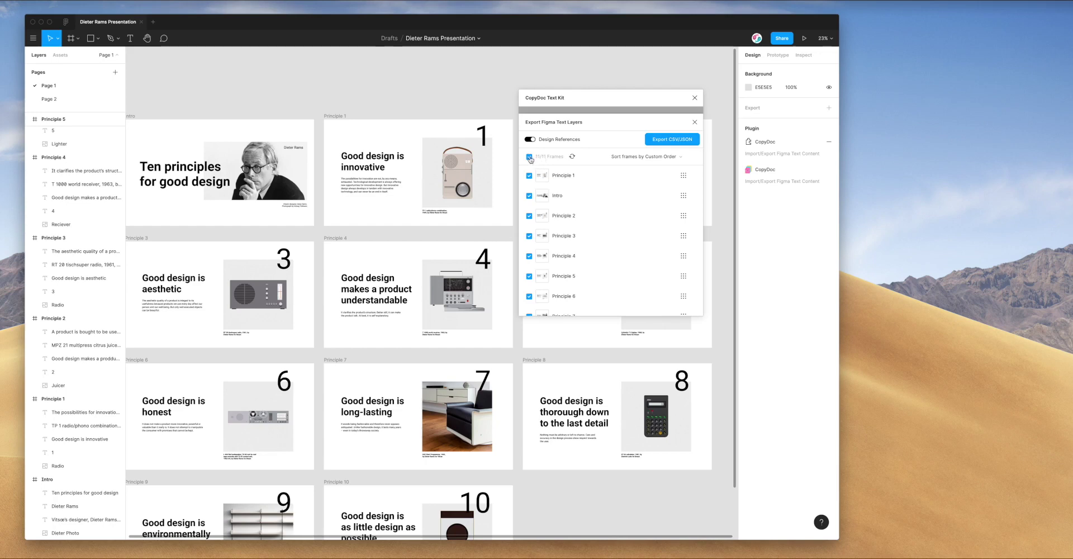
- Select the Principle 2, 1 and 4 slides, then deselect so every frame is listed
{"action": "scroll", "coordinate": [503, 157], "scroll_direction": "right", "scroll_amount": 3}
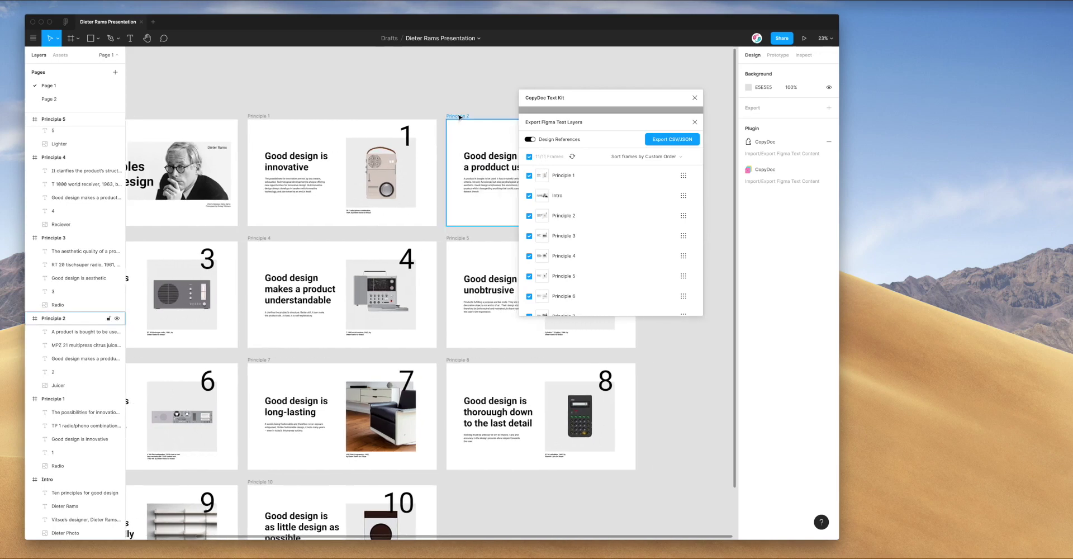
{"action": "left_click", "coordinate": [463, 118]}
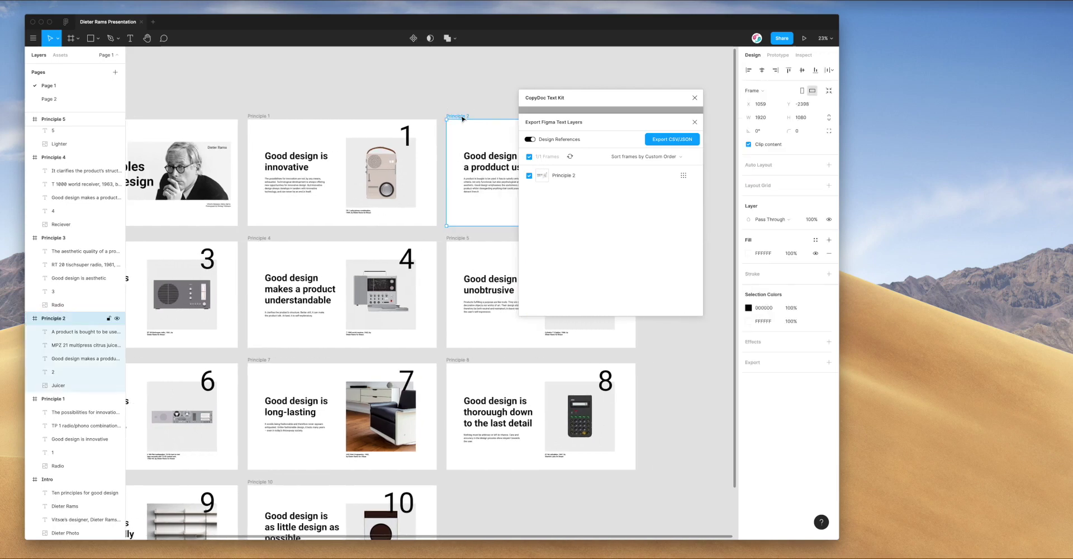
{"action": "left_click", "coordinate": [258, 118], "text": "shift"}
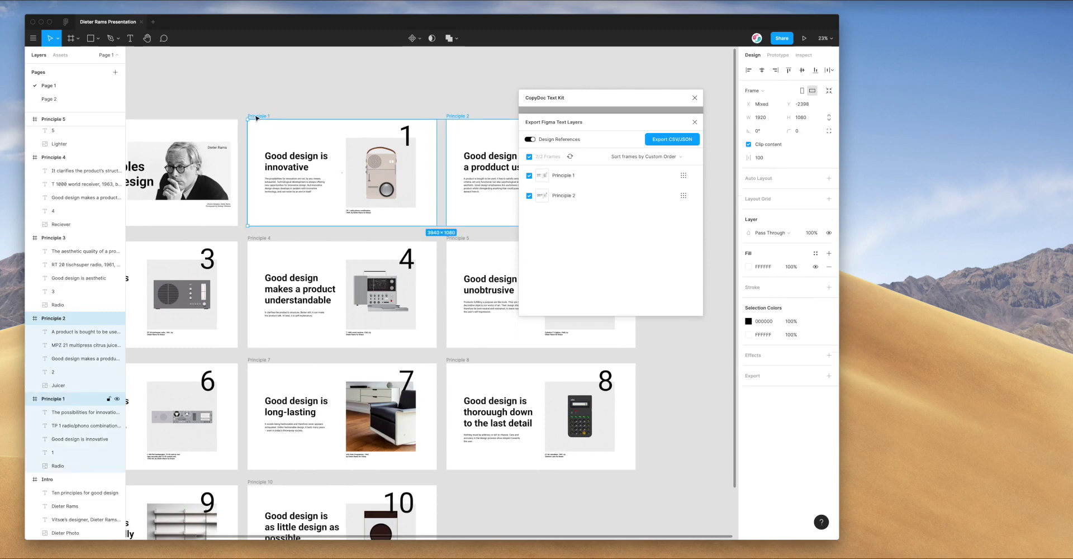
{"action": "left_click", "coordinate": [263, 239], "text": "shift"}
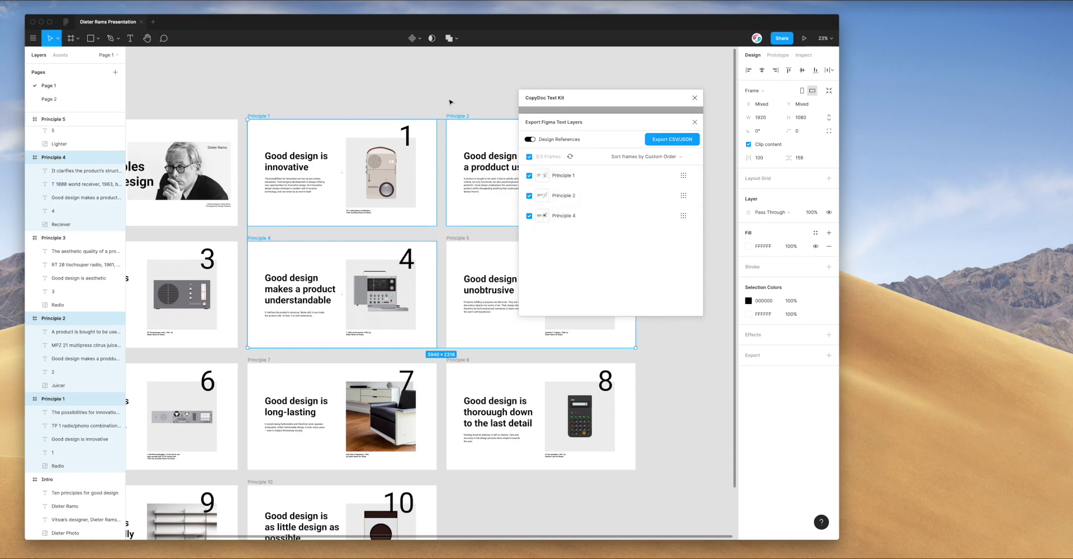
{"action": "left_click", "coordinate": [424, 95]}
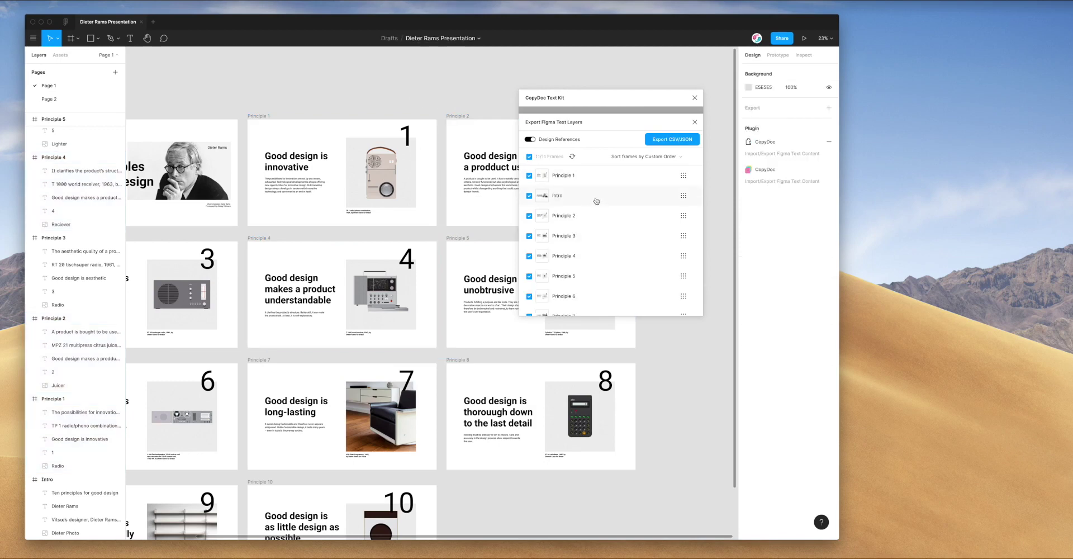
- Export the checked frames' text and save the Dieter Rams Presentation ZIP to the Desktop
{"action": "scroll", "coordinate": [562, 230], "scroll_direction": "down", "scroll_amount": 2}
{"action": "scroll", "coordinate": [561, 230], "scroll_direction": "up", "scroll_amount": 2}
{"action": "scroll", "coordinate": [569, 235], "scroll_direction": "down", "scroll_amount": 1}
{"action": "scroll", "coordinate": [569, 213], "scroll_direction": "up", "scroll_amount": 1}
{"action": "left_click_drag", "start_coordinate": [588, 103], "coordinate": [585, 99]}
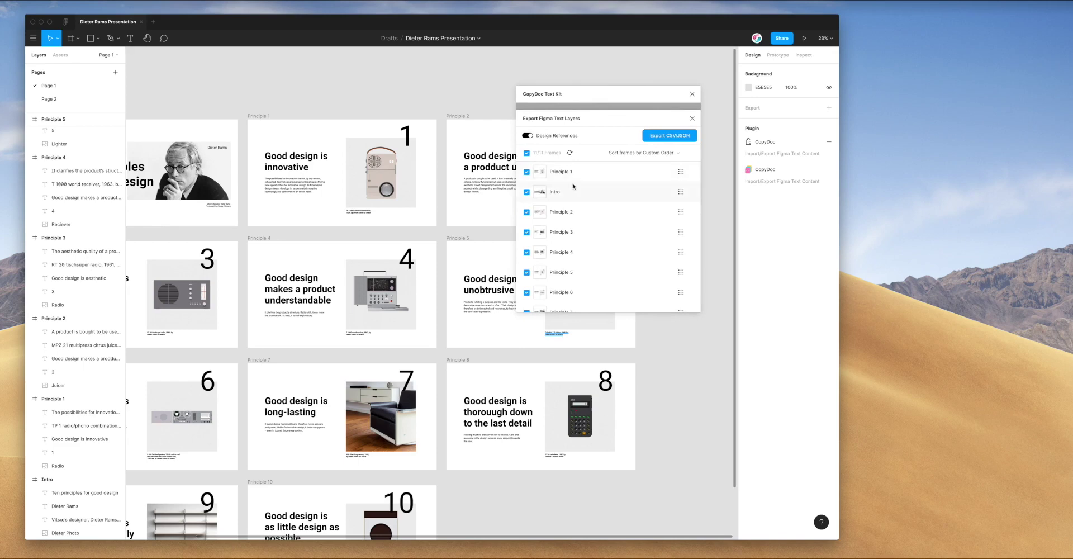
{"action": "left_click", "coordinate": [655, 137]}
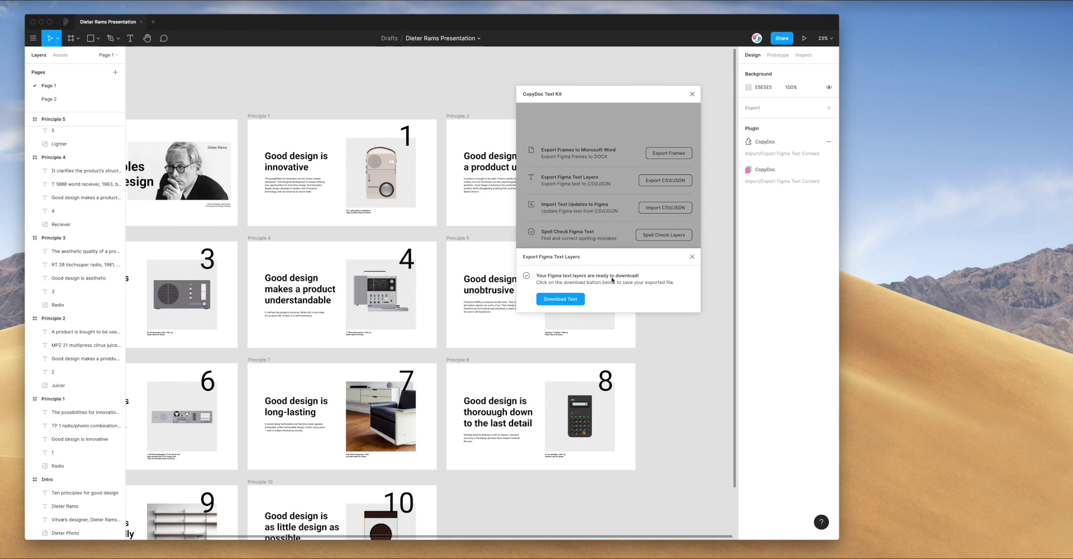
{"action": "left_click", "coordinate": [557, 302]}
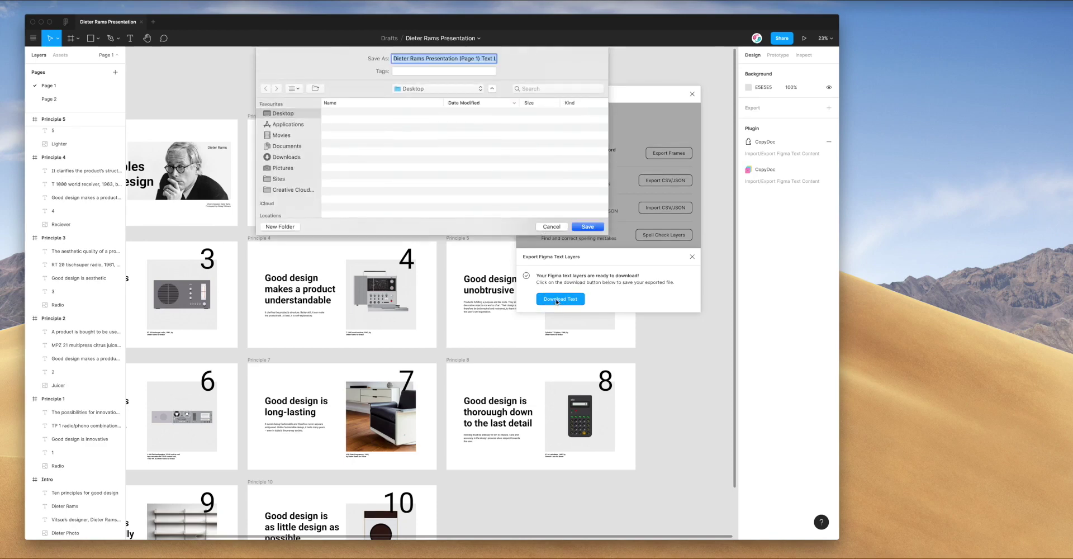
{"action": "left_click", "coordinate": [588, 227]}
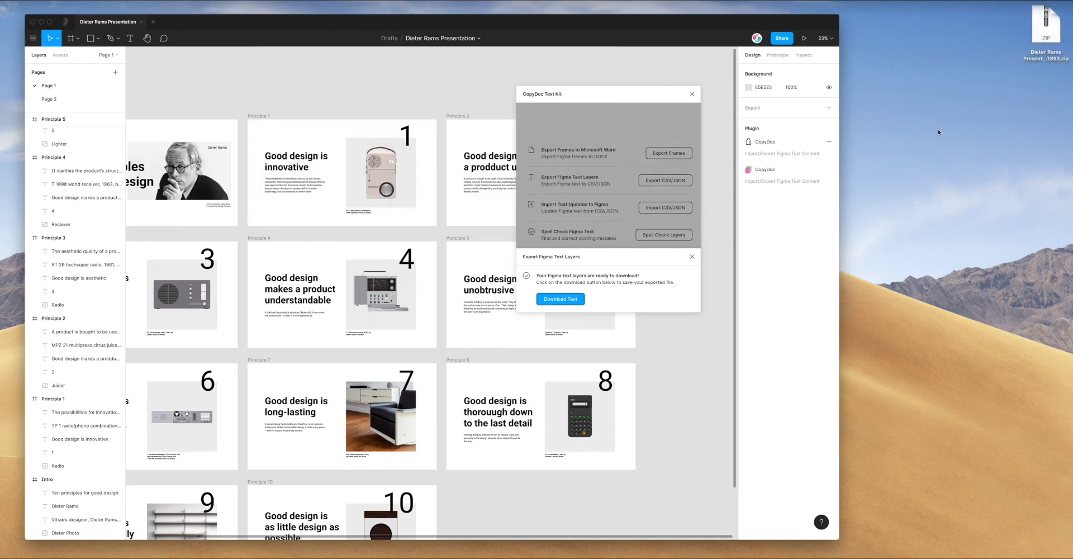
- Unzip the export on the Desktop and open its _frames folder of slide images
{"action": "left_click", "coordinate": [1047, 25]}
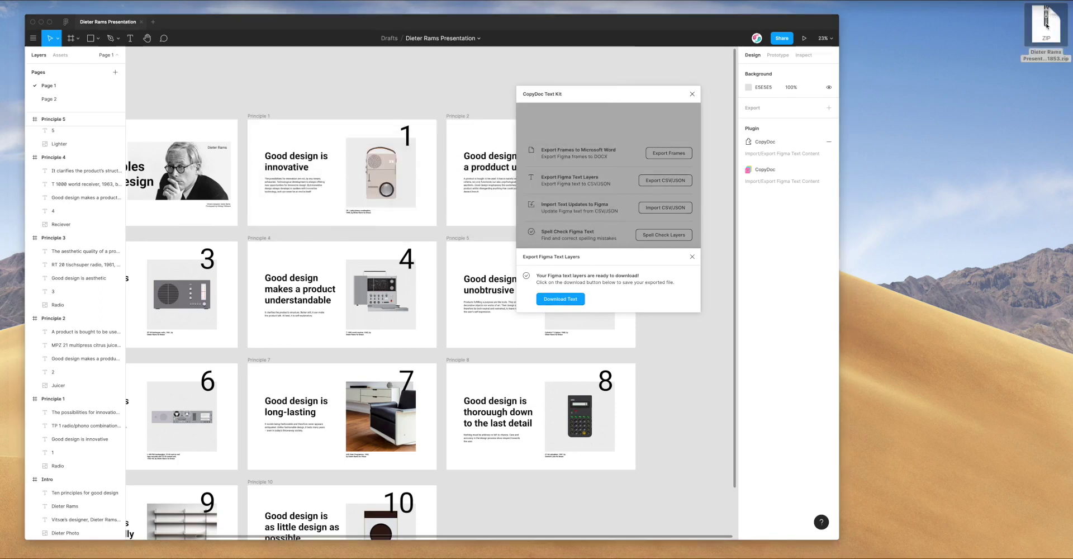
{"action": "double_click", "coordinate": [1047, 25]}
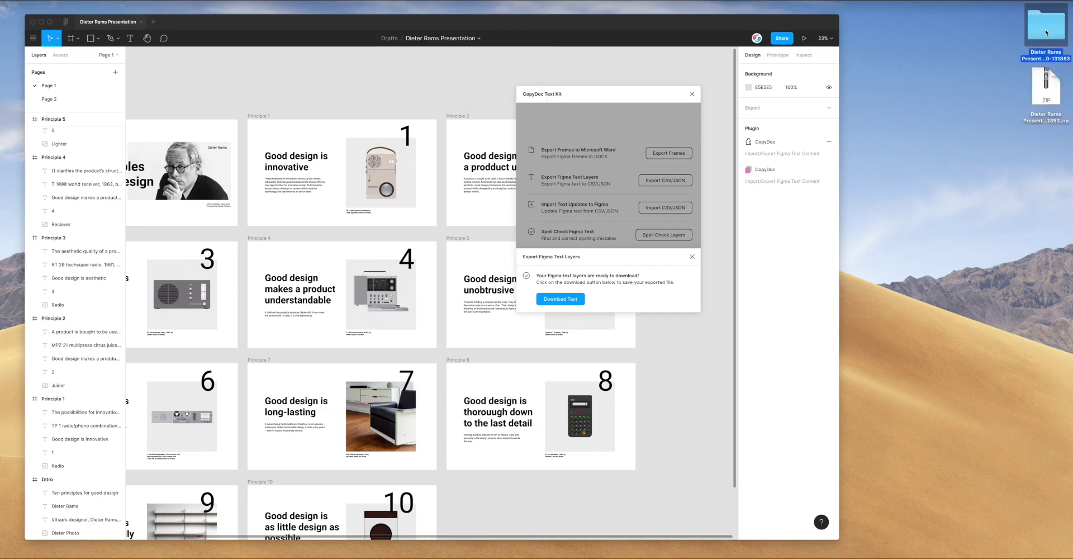
{"action": "double_click", "coordinate": [1046, 31]}
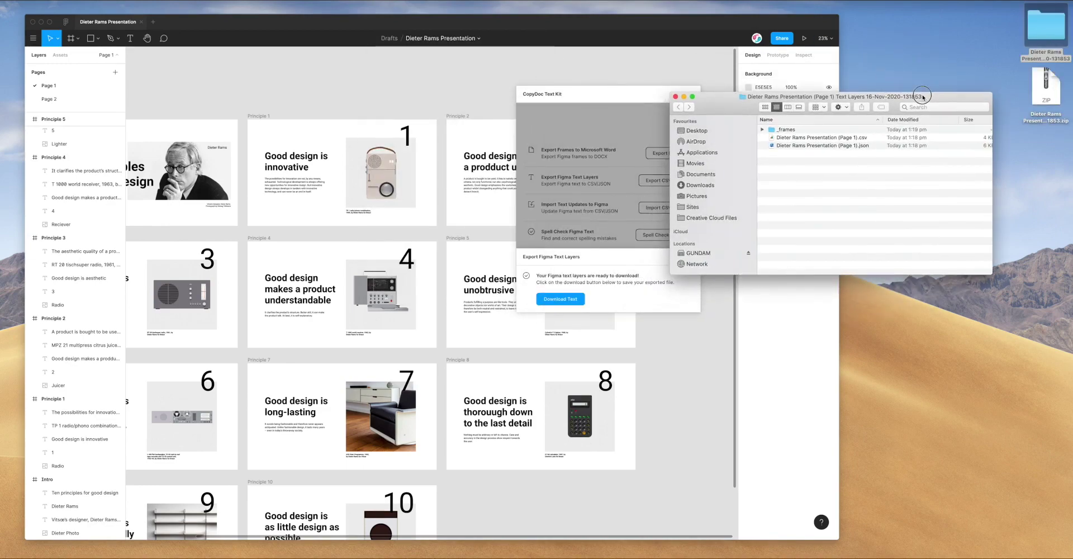
{"action": "left_click", "coordinate": [796, 139]}
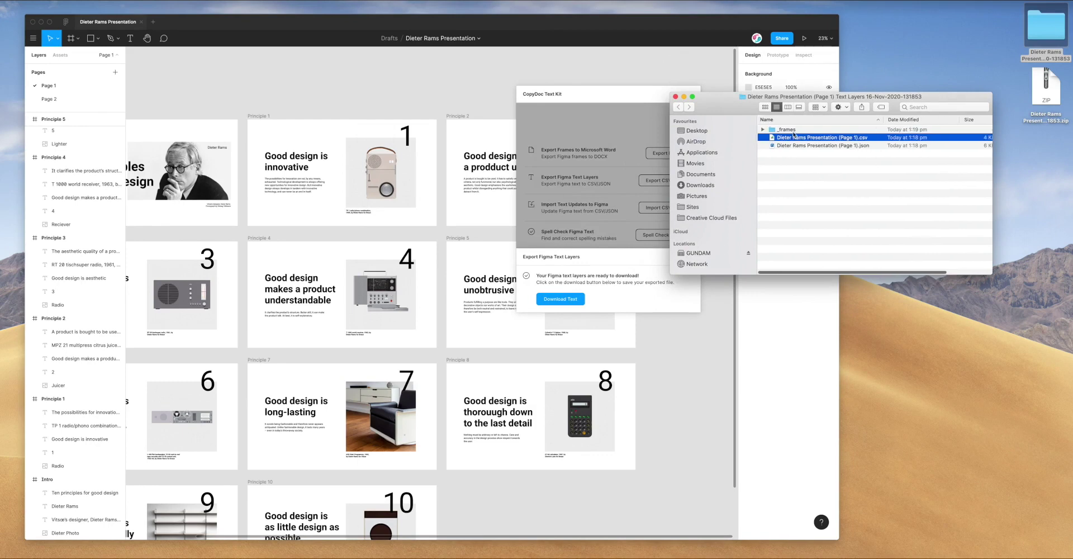
{"action": "left_click", "coordinate": [785, 131]}
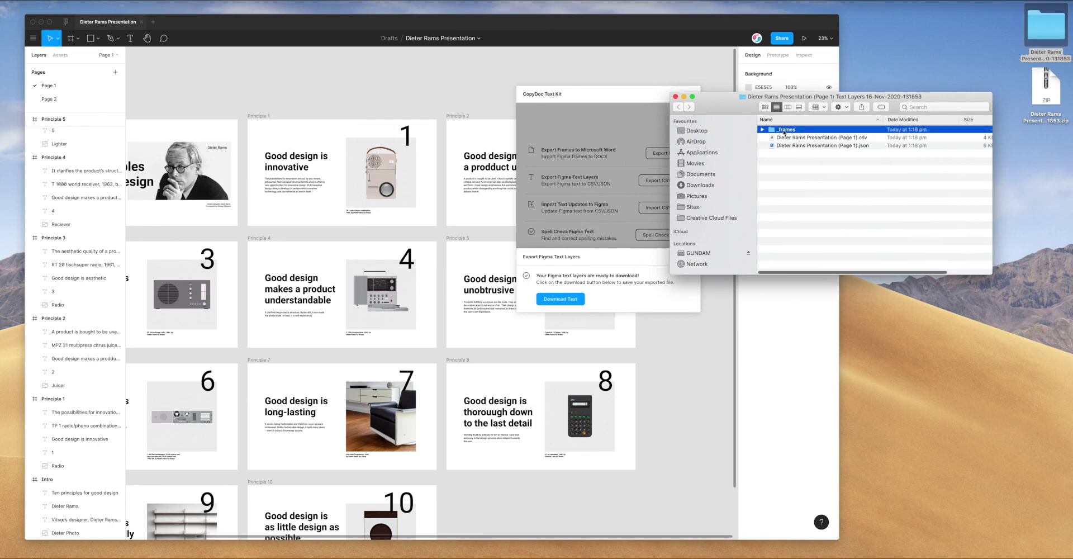
{"action": "double_click", "coordinate": [783, 130]}
{"action": "left_click_drag", "start_coordinate": [790, 100], "coordinate": [826, 123]}
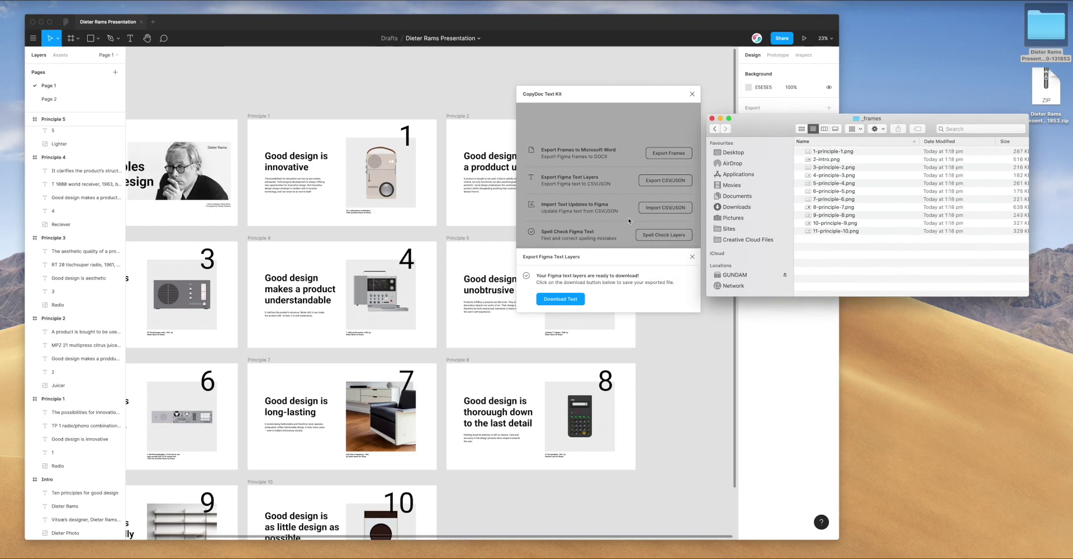
- Quick Look the frame images from 1-principle-1.png through Principle 9
{"action": "left_click", "coordinate": [832, 152]}
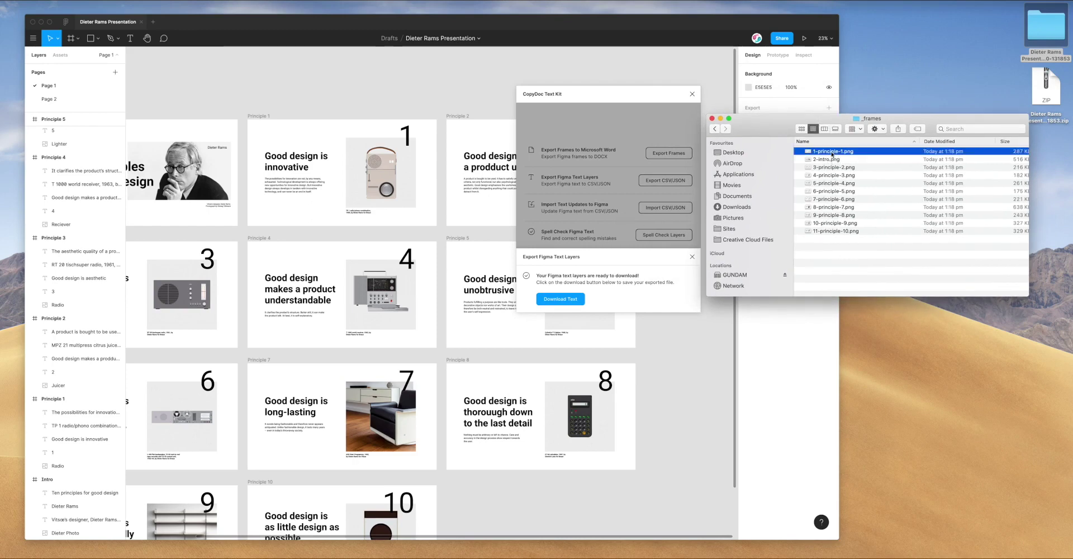
{"action": "key", "text": "space"}
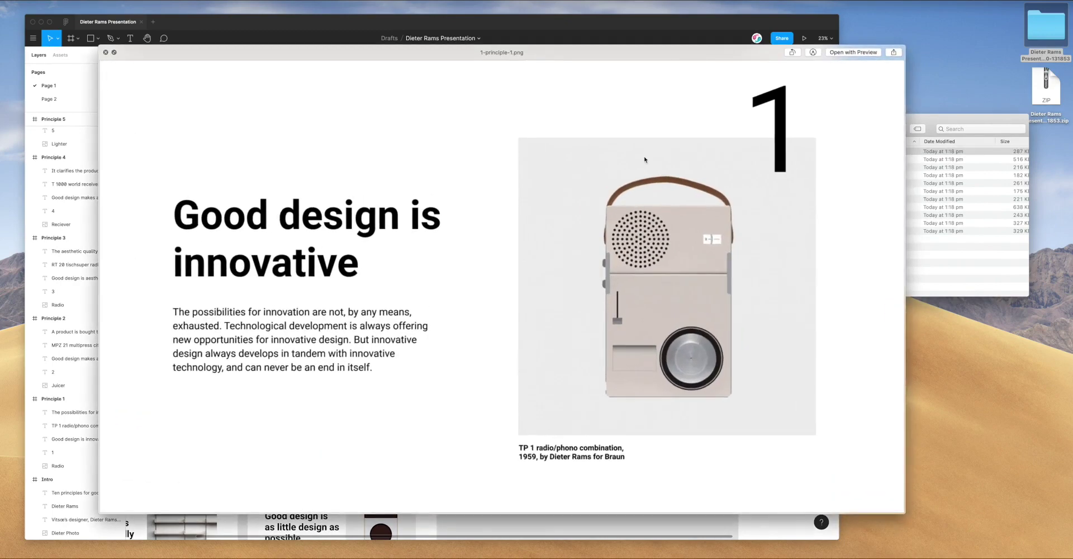
{"action": "key", "text": "Down"}
{"action": "key", "text": "Down"}
{"action": "key", "text": "Down"}
{"action": "key", "text": "Down"}
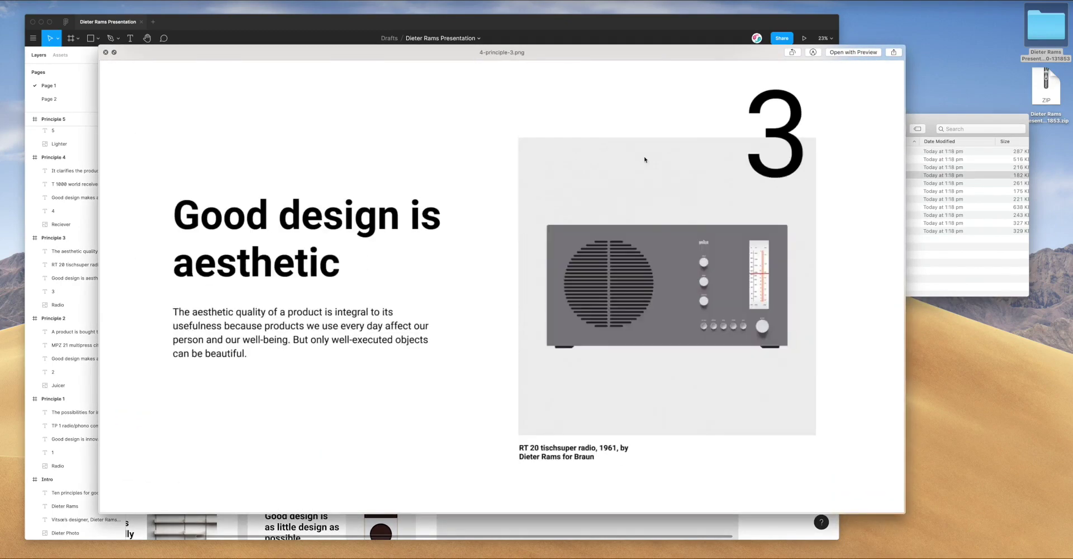
{"action": "key", "text": "Down"}
{"action": "key", "text": "Down"}
{"action": "key", "text": "Down"}
{"action": "key", "text": "Down"}
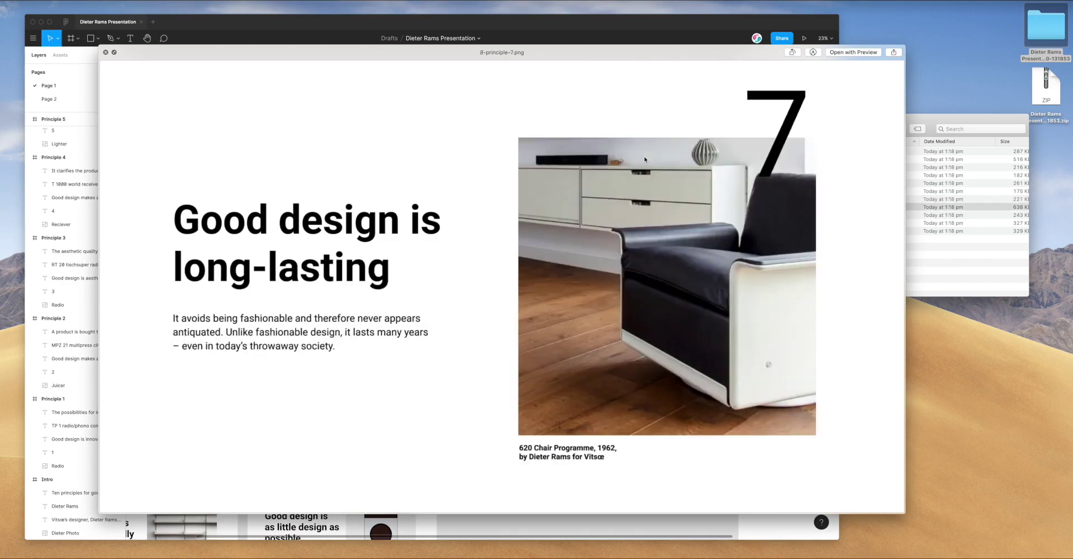
{"action": "key", "text": "Down"}
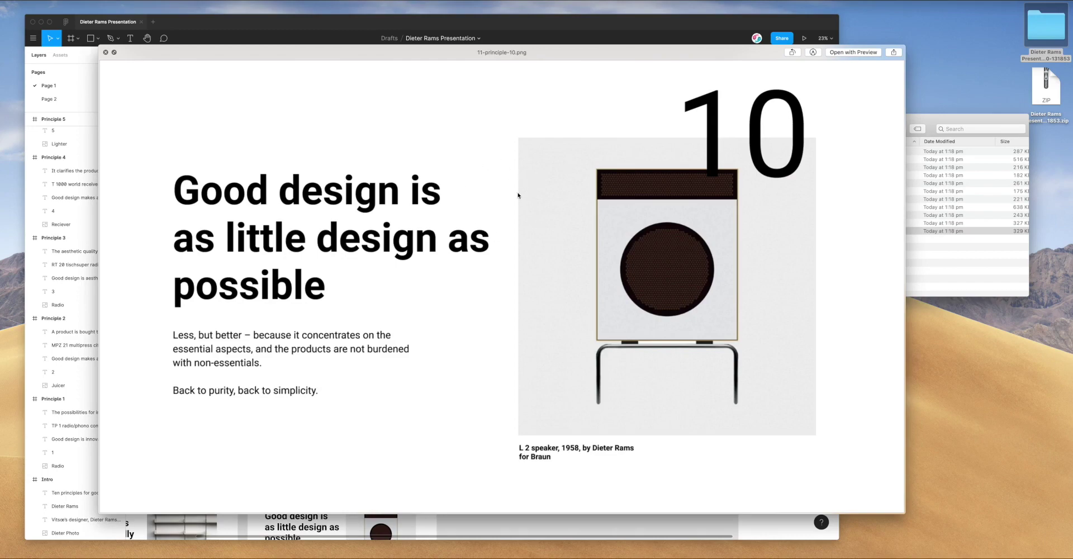
{"action": "key", "text": "space"}
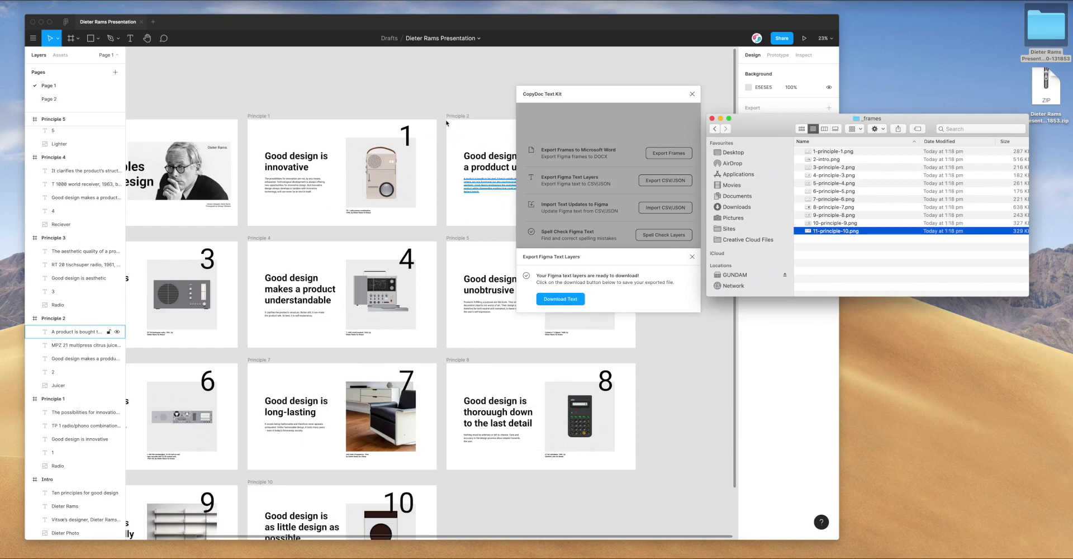
- Go back to the text-layers export folder and open its .csv file
{"action": "left_click_drag", "start_coordinate": [717, 129], "coordinate": [715, 125]}
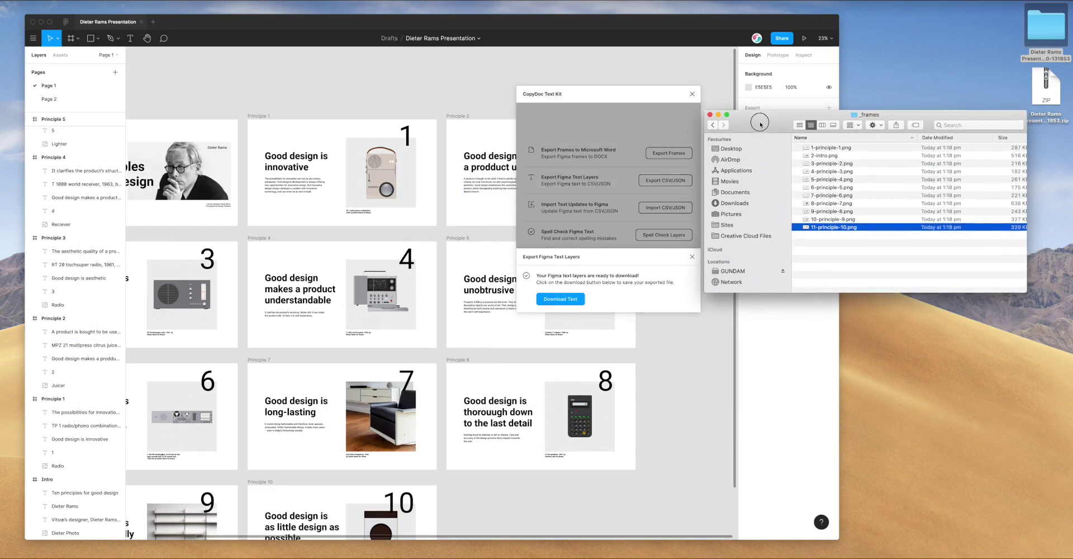
{"action": "left_click", "coordinate": [713, 126]}
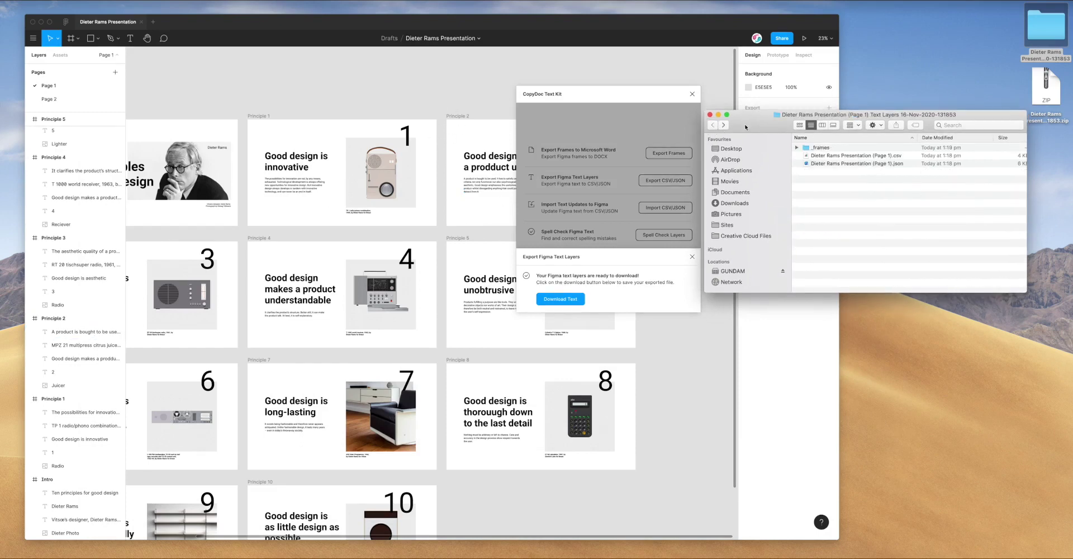
{"action": "left_click", "coordinate": [825, 156]}
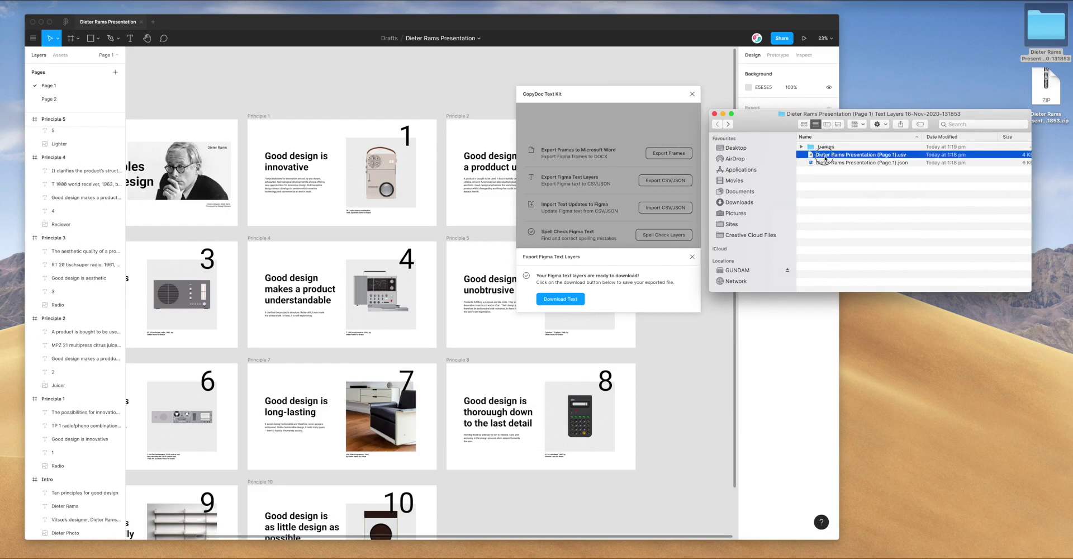
{"action": "left_click_drag", "start_coordinate": [830, 159], "coordinate": [825, 158]}
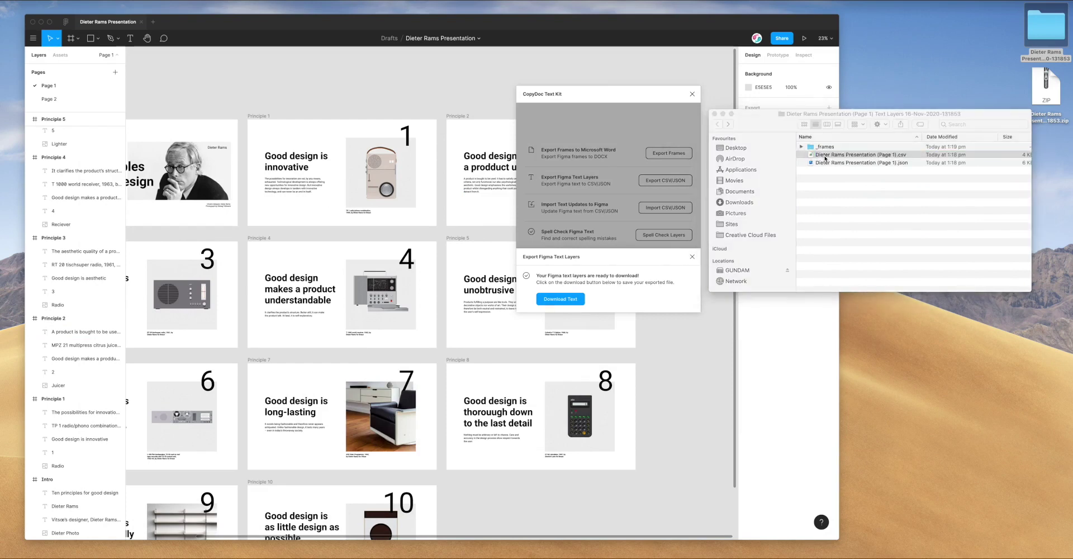
{"action": "double_click", "coordinate": [825, 158]}
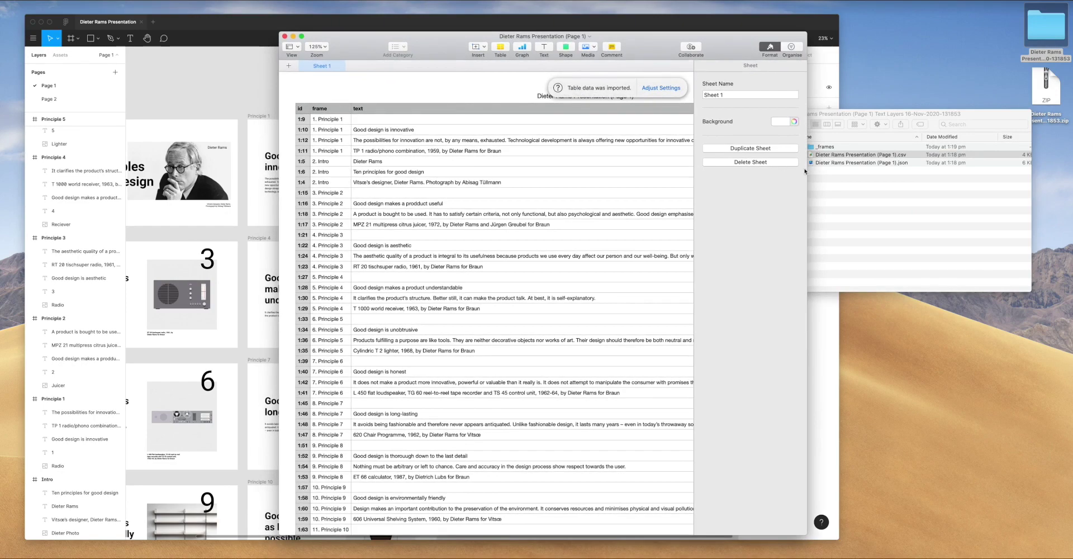
- Widen the Numbers window and position it beside the Figma slides
{"action": "left_click_drag", "start_coordinate": [808, 170], "coordinate": [934, 169]}
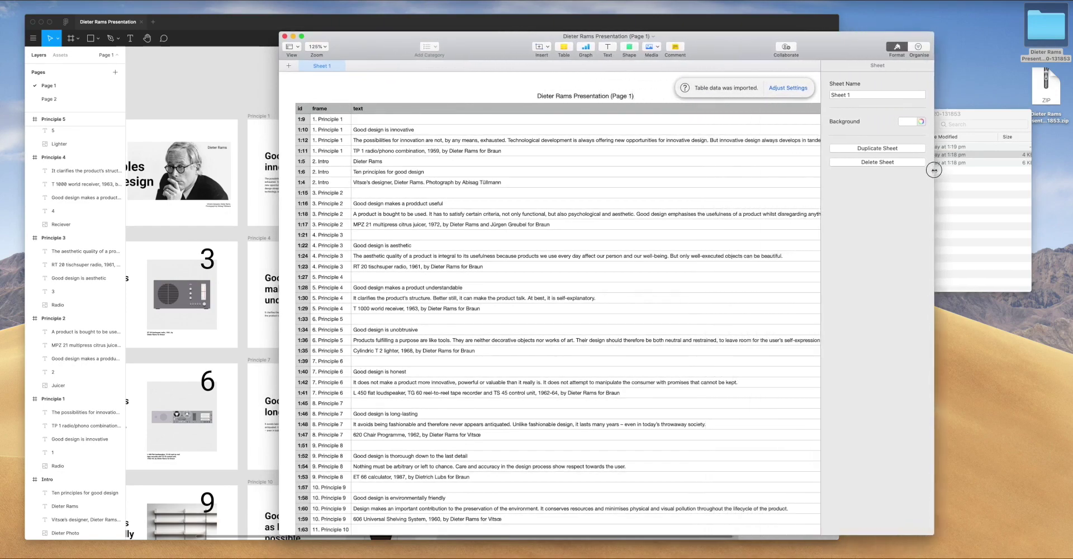
{"action": "left_click_drag", "start_coordinate": [742, 50], "coordinate": [800, 44]}
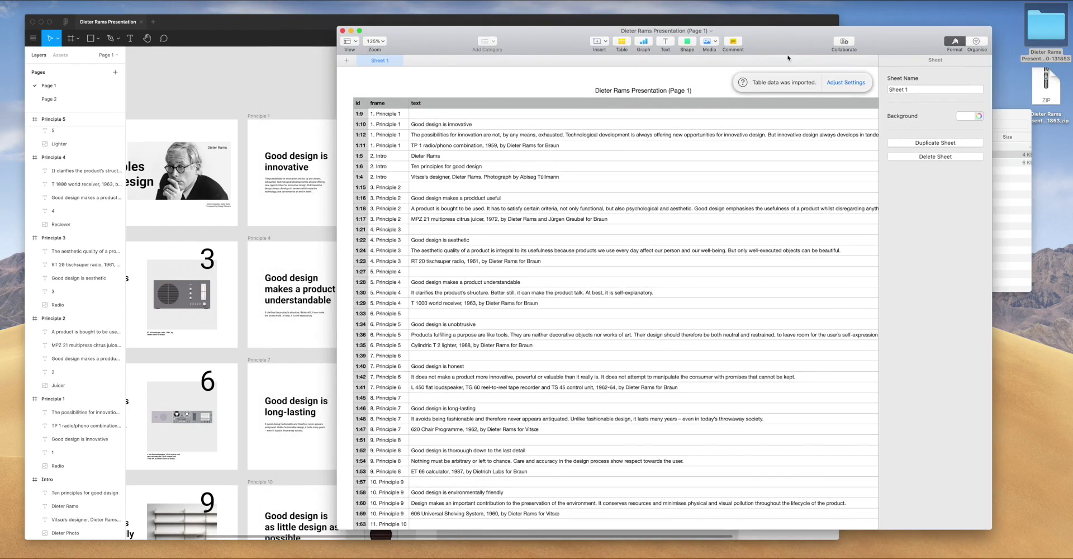
{"action": "scroll", "coordinate": [674, 206], "scroll_direction": "up", "scroll_amount": 2}
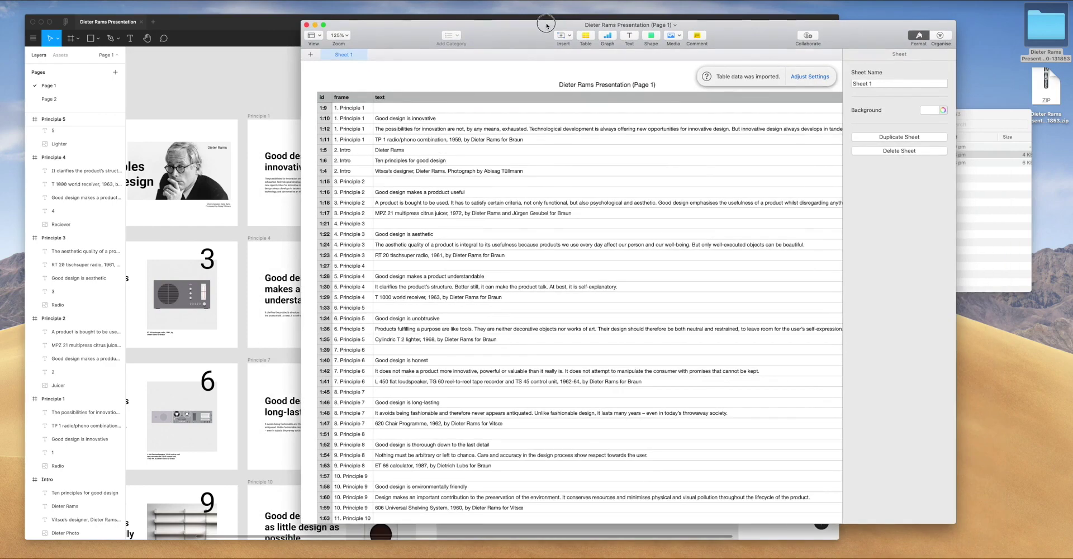
{"action": "left_click_drag", "start_coordinate": [583, 30], "coordinate": [546, 24]}
{"action": "left_click_drag", "start_coordinate": [837, 37], "coordinate": [909, 40]}
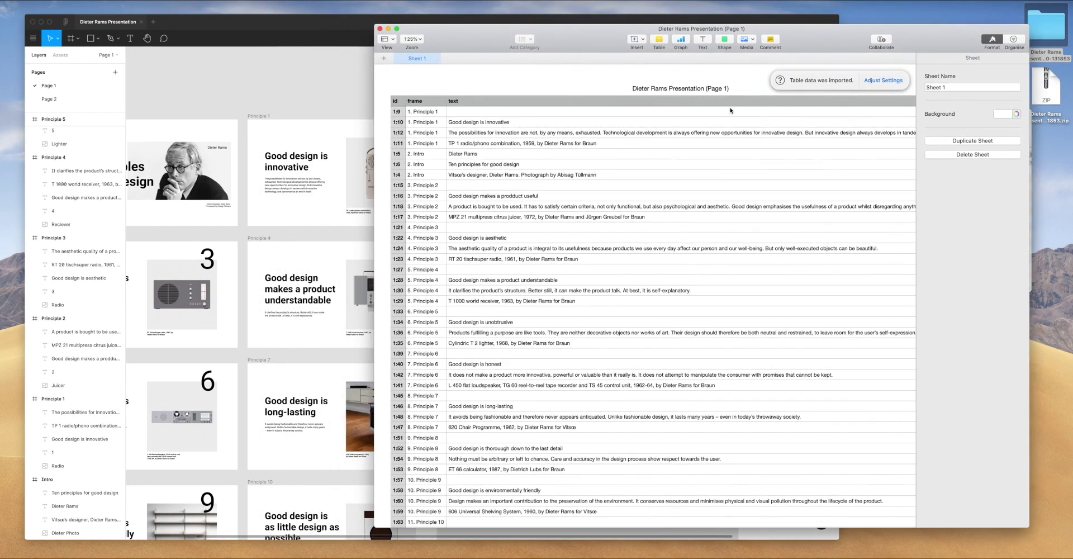
{"action": "scroll", "coordinate": [531, 122], "scroll_direction": "up", "scroll_amount": 3}
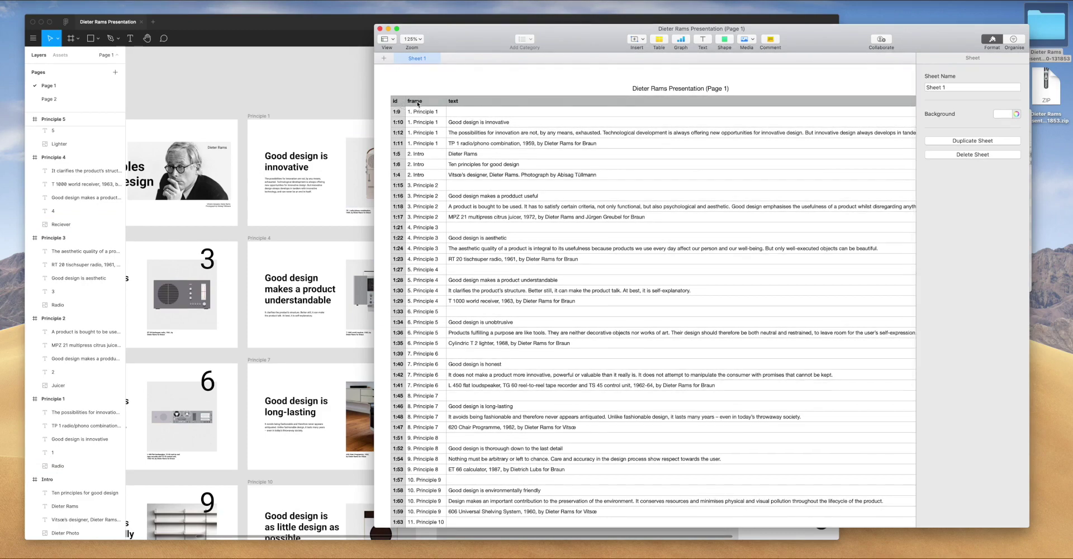
{"action": "left_click_drag", "start_coordinate": [455, 45], "coordinate": [544, 47]}
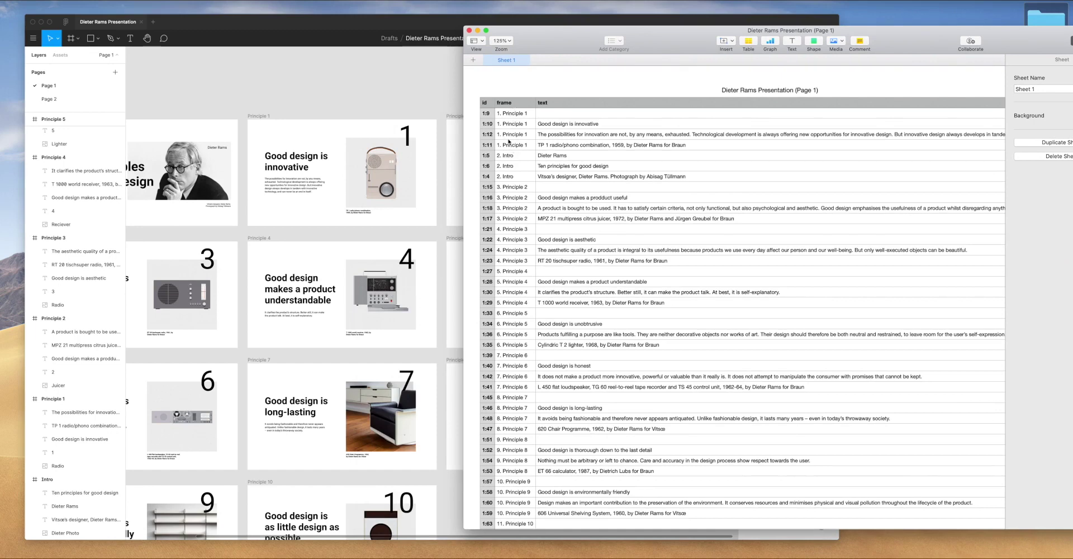
{"action": "scroll", "coordinate": [430, 151], "scroll_direction": "left", "scroll_amount": 5}
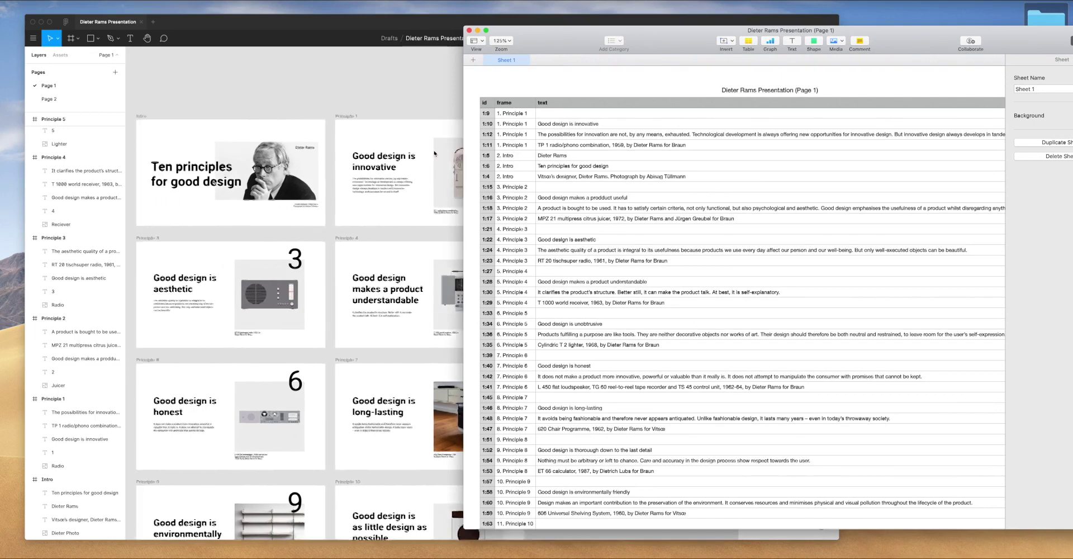
{"action": "scroll", "coordinate": [426, 149], "scroll_direction": "down", "scroll_amount": 2}
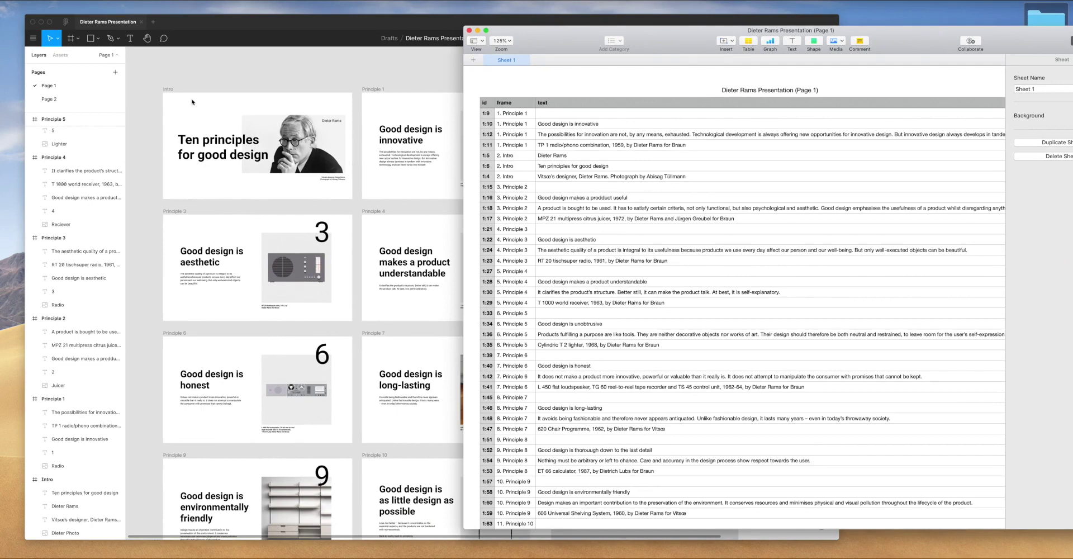
{"action": "scroll", "coordinate": [213, 114], "scroll_direction": "down", "scroll_amount": 2}
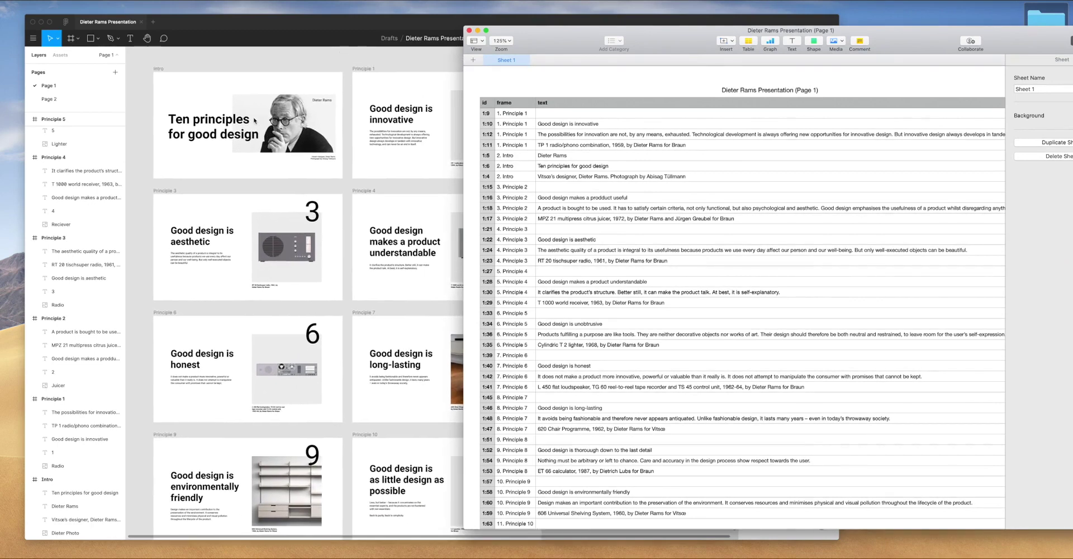
- Review the designer-name, 'Ten principles for good design', caption and Principle 9 cells
{"action": "left_click", "coordinate": [551, 156]}
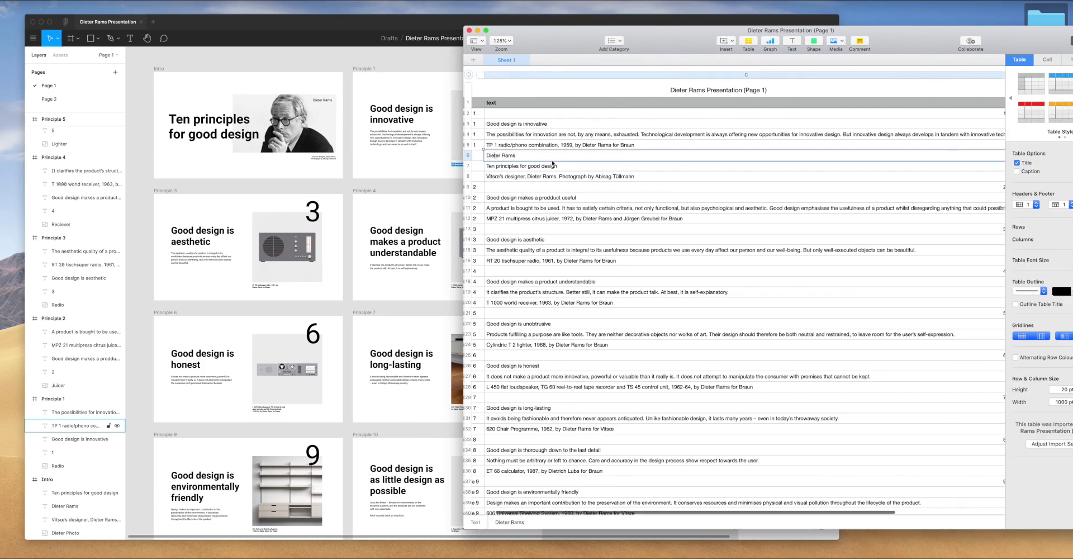
{"action": "left_click", "coordinate": [503, 167]}
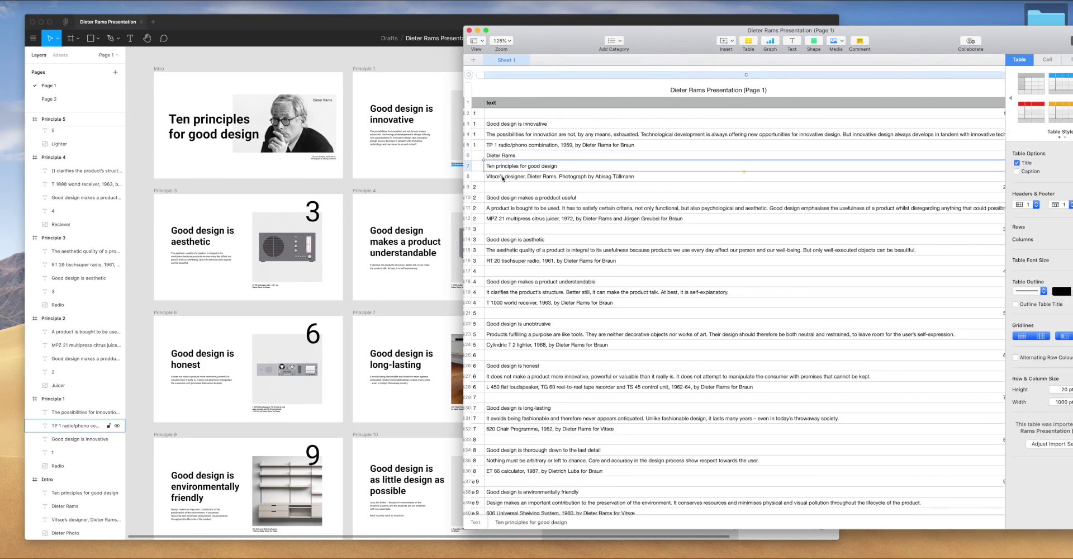
{"action": "left_click", "coordinate": [506, 177]}
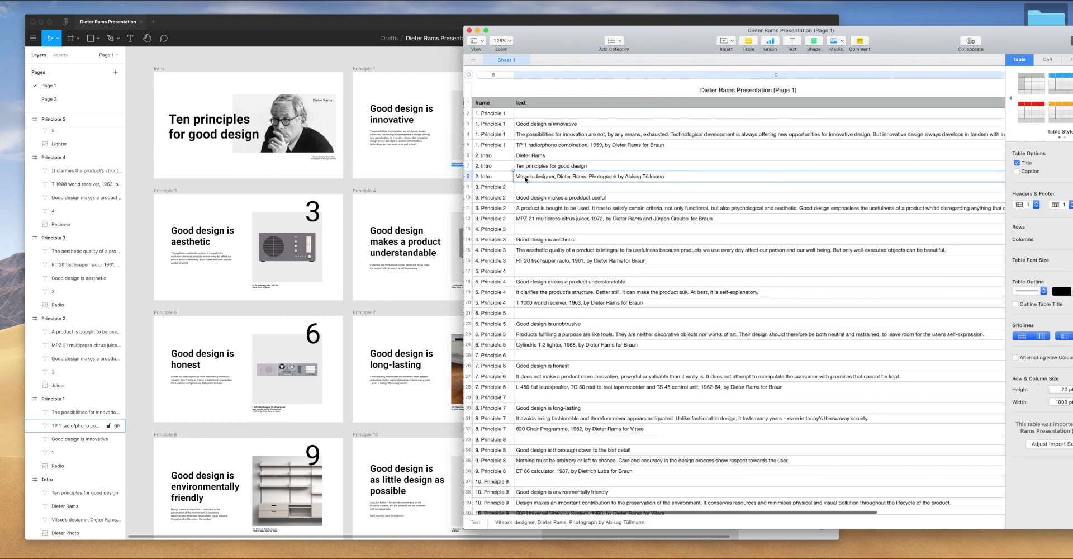
{"action": "left_click", "coordinate": [557, 166]}
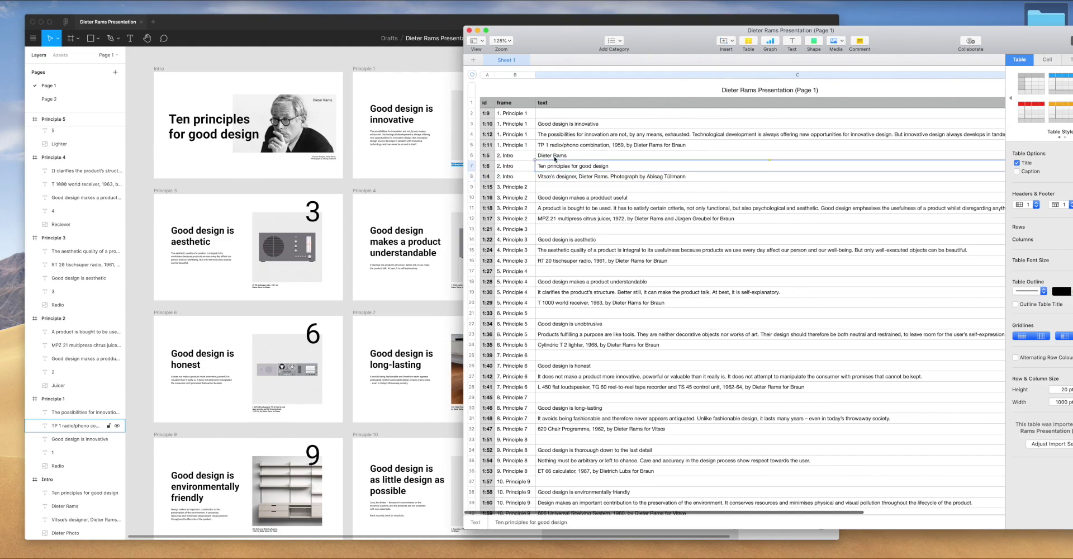
{"action": "key", "text": "Up"}
{"action": "key", "text": "Down"}
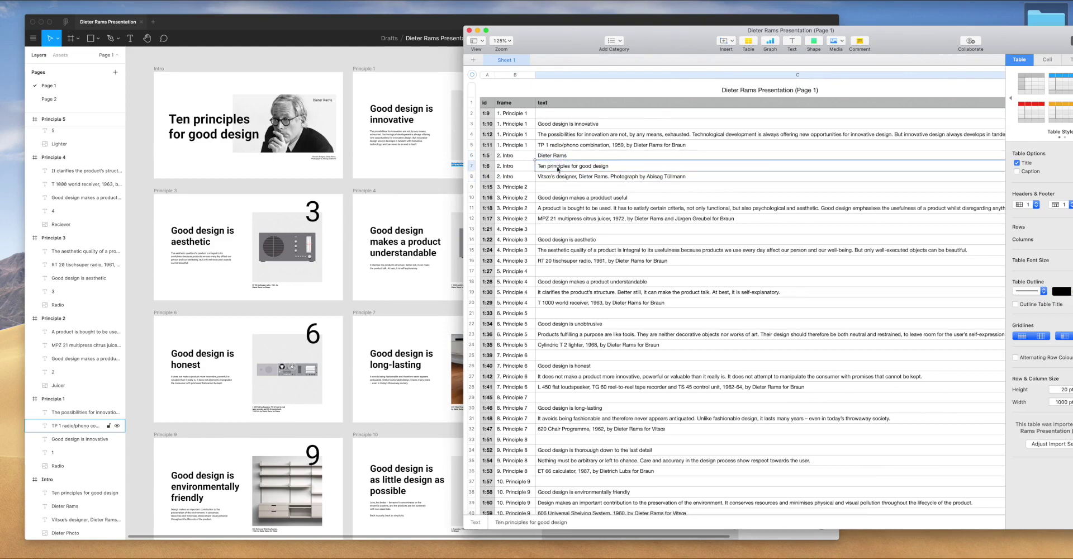
{"action": "scroll", "coordinate": [518, 189], "scroll_direction": "down", "scroll_amount": 3}
{"action": "scroll", "coordinate": [517, 188], "scroll_direction": "down", "scroll_amount": 4}
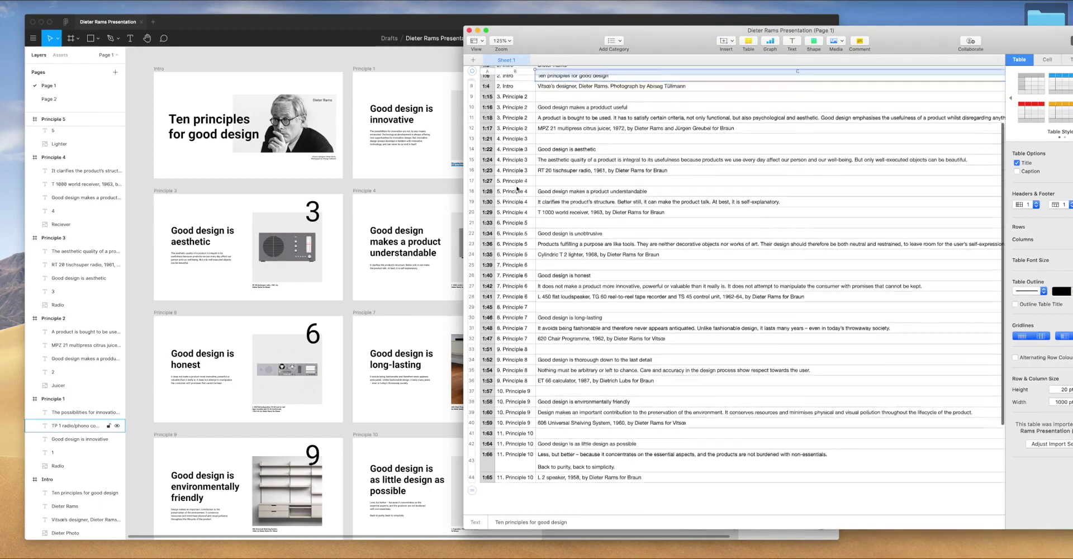
{"action": "left_click", "coordinate": [519, 462]}
{"action": "key", "text": "Up"}
{"action": "key", "text": "Up"}
{"action": "key", "text": "Up"}
{"action": "key", "text": "Up"}
{"action": "key", "text": "Up"}
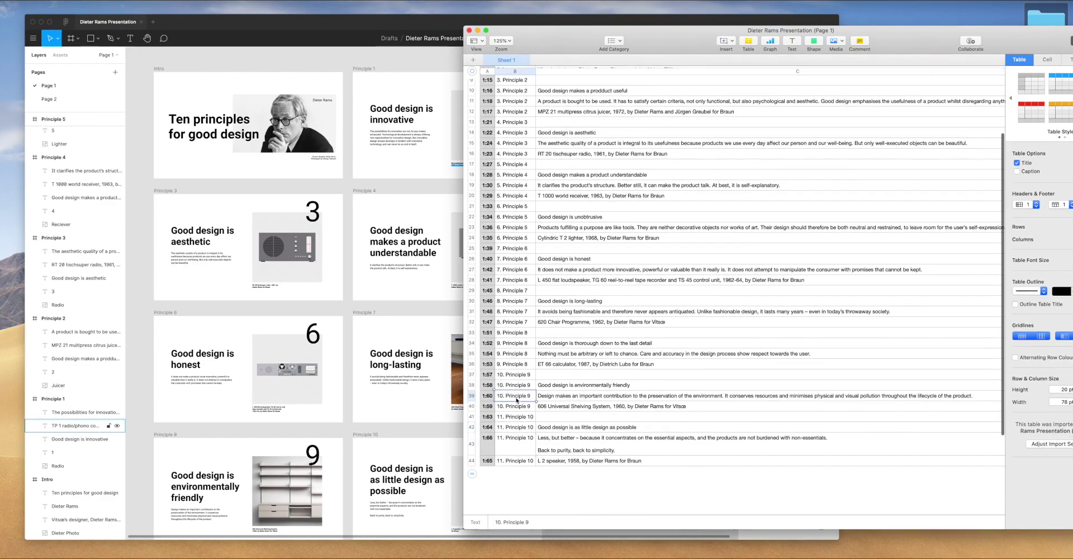
- Check the 'Good design is innovative' and C6 name cells, then return to Figma
{"action": "scroll", "coordinate": [534, 203], "scroll_direction": "up", "scroll_amount": 5}
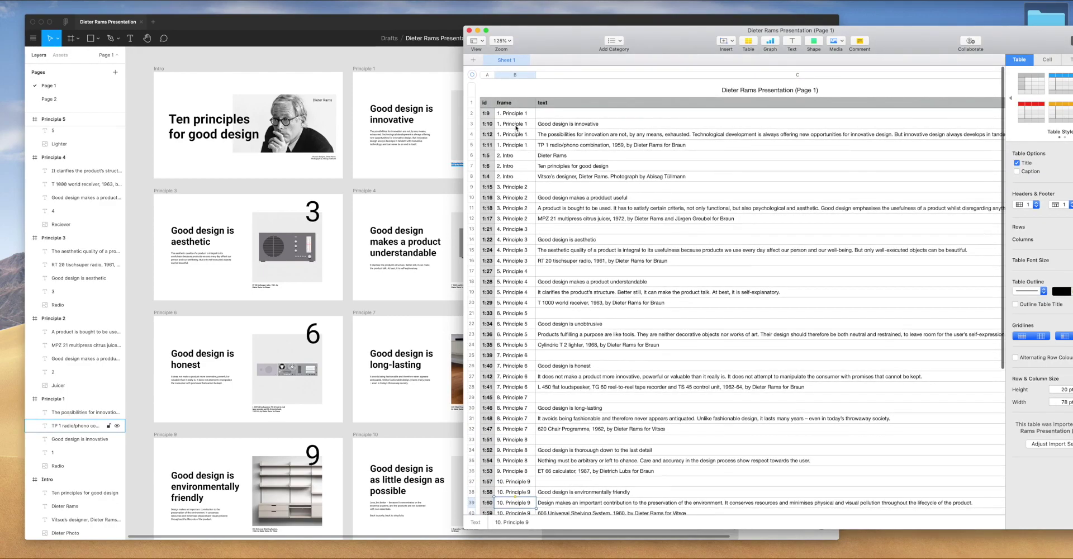
{"action": "left_click", "coordinate": [516, 128]}
{"action": "left_click", "coordinate": [557, 126]}
{"action": "scroll", "coordinate": [557, 128], "scroll_direction": "left", "scroll_amount": 2}
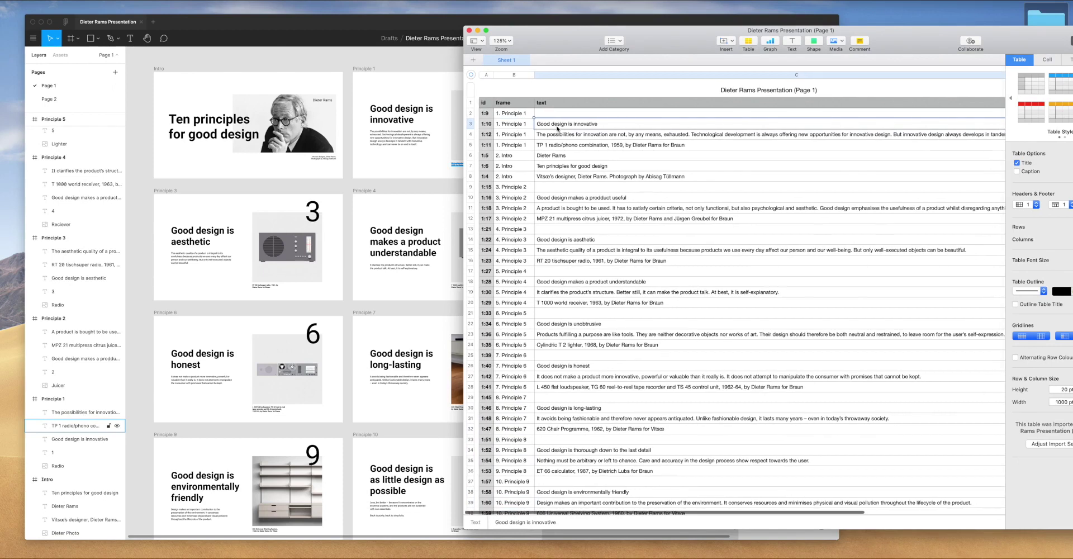
{"action": "left_click", "coordinate": [553, 159]}
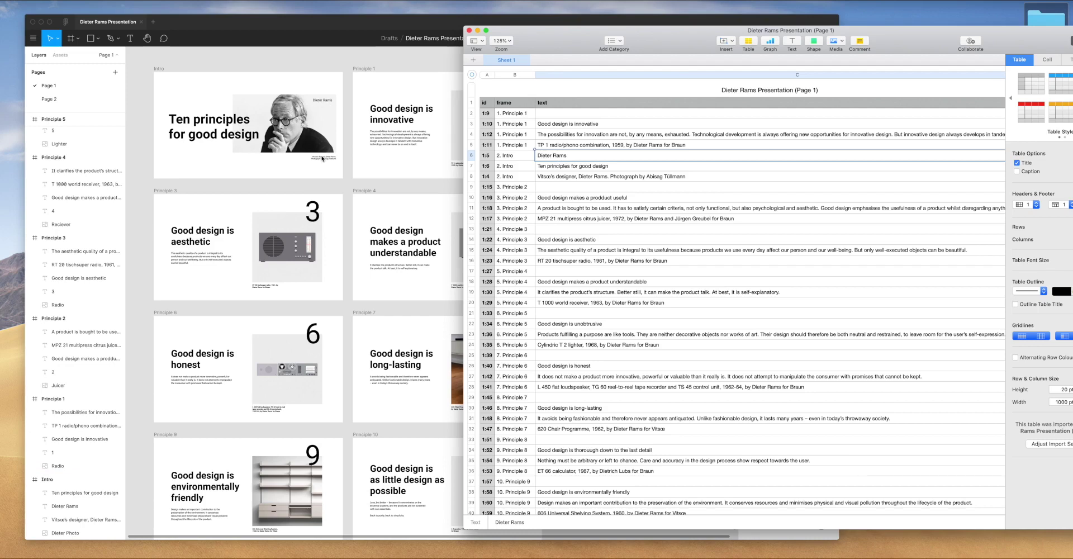
{"action": "scroll", "coordinate": [323, 147], "scroll_direction": "right", "scroll_amount": 5}
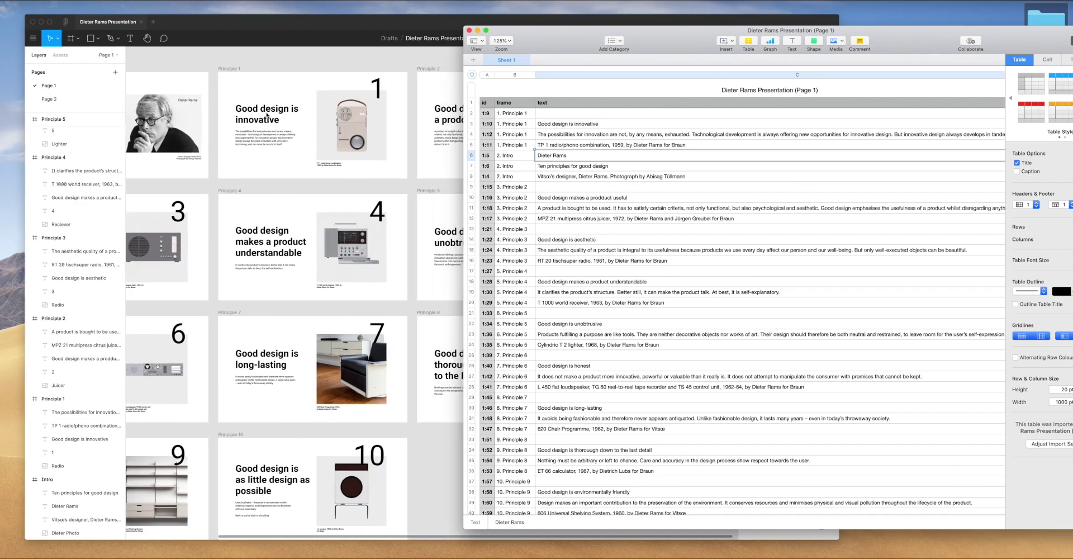
{"action": "scroll", "coordinate": [268, 114], "scroll_direction": "right", "scroll_amount": 1}
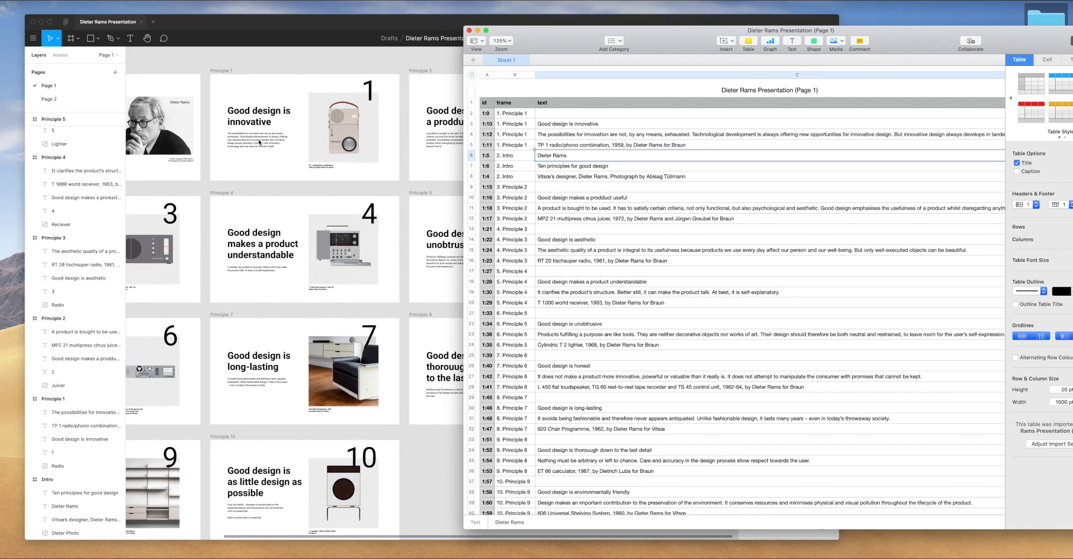
{"action": "left_click", "coordinate": [260, 139]}
- Bring the Numbers table in front of Figma and check row 2's number
{"action": "left_click", "coordinate": [320, 166]}
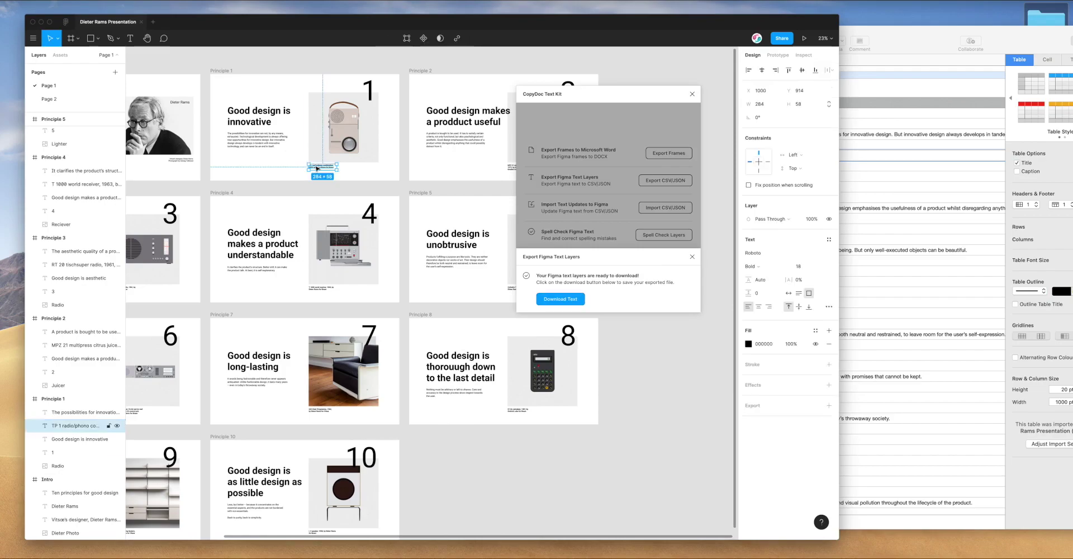
{"action": "left_click", "coordinate": [904, 53]}
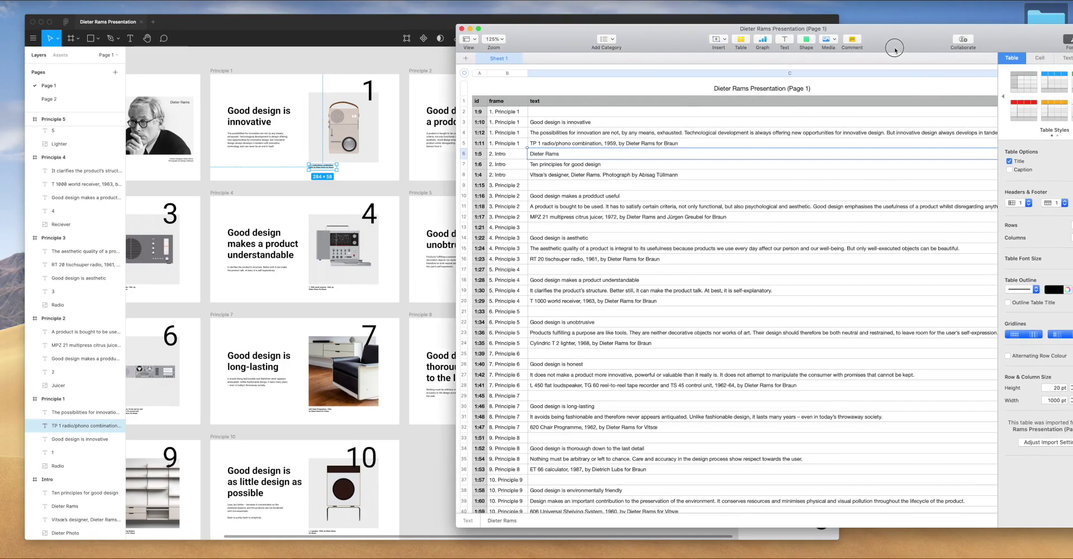
{"action": "scroll", "coordinate": [658, 153], "scroll_direction": "down", "scroll_amount": 5}
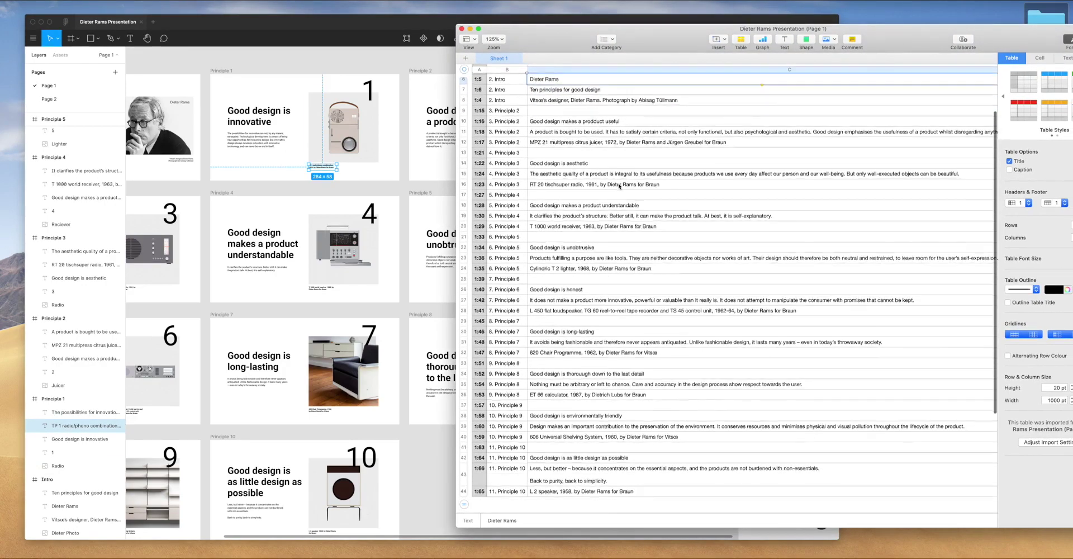
{"action": "scroll", "coordinate": [619, 186], "scroll_direction": "right", "scroll_amount": 4}
{"action": "scroll", "coordinate": [635, 177], "scroll_direction": "up", "scroll_amount": 5}
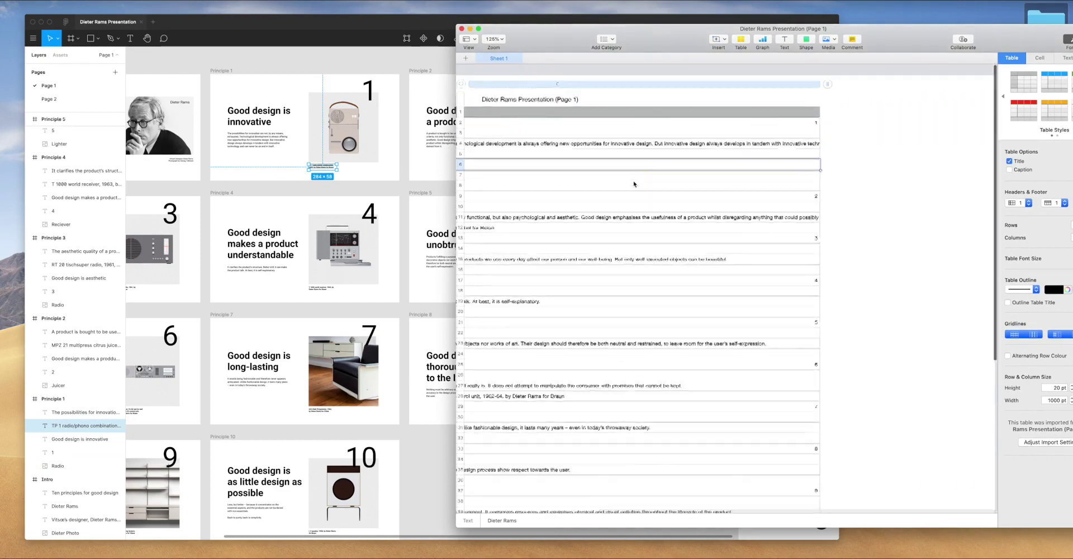
{"action": "left_click", "coordinate": [788, 114]}
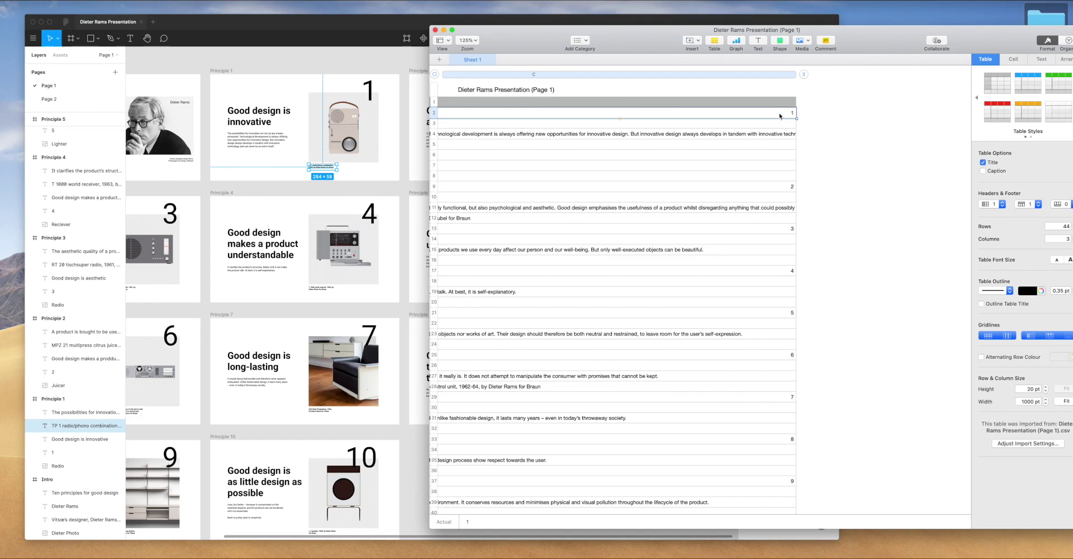
- Check the frame numbers in rows 25, 37 and 41 of column C
{"action": "scroll", "coordinate": [728, 143], "scroll_direction": "down", "scroll_amount": 5}
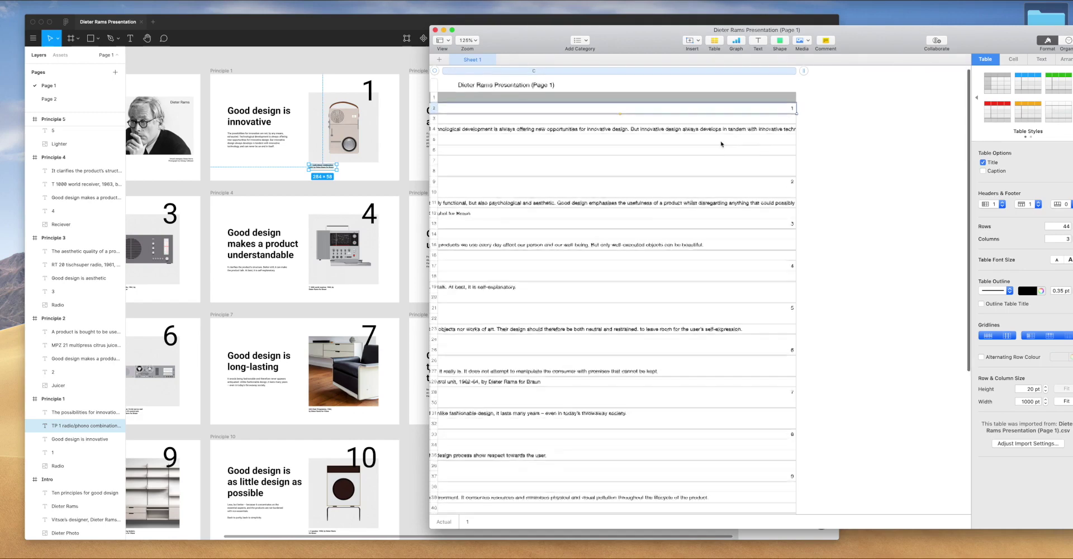
{"action": "left_click", "coordinate": [772, 230]}
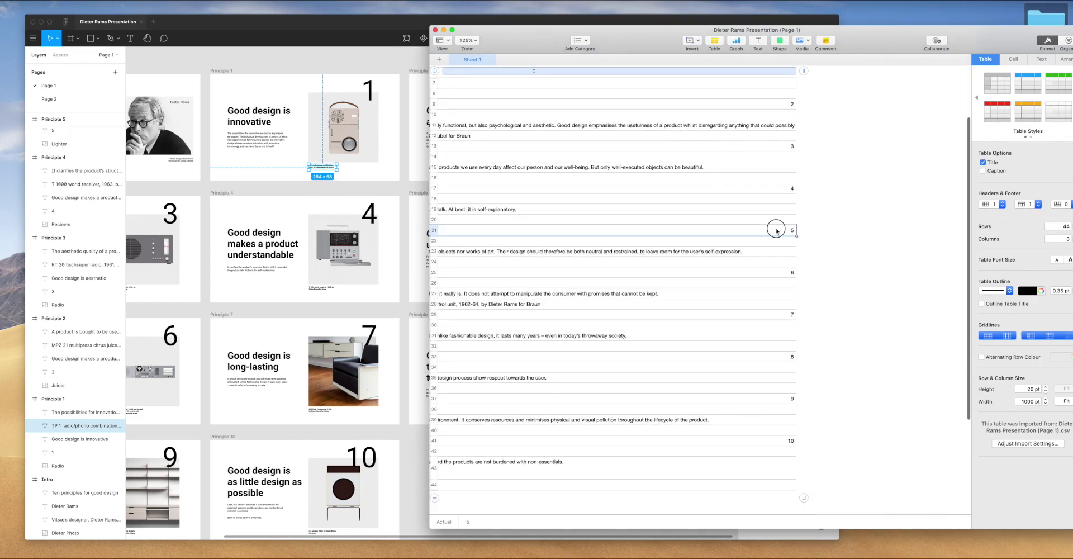
{"action": "left_click", "coordinate": [759, 274]}
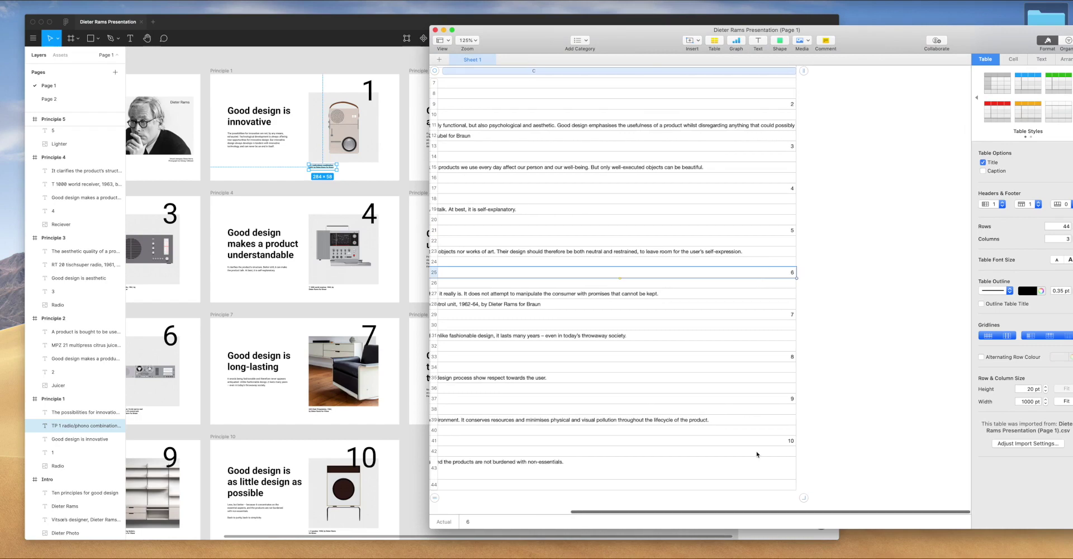
{"action": "scroll", "coordinate": [760, 444], "scroll_direction": "down", "scroll_amount": 1}
{"action": "scroll", "coordinate": [766, 420], "scroll_direction": "down", "scroll_amount": 1}
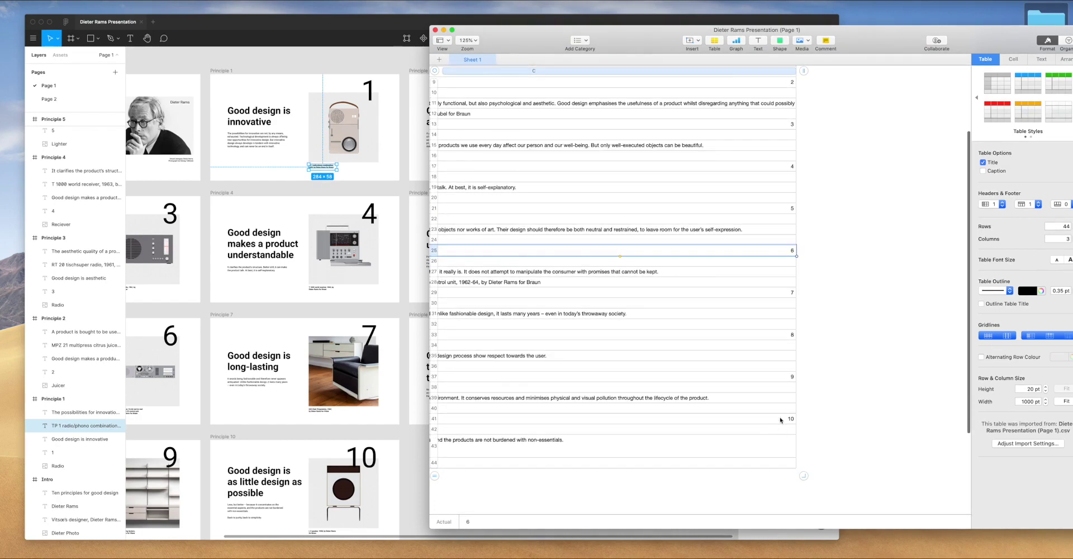
{"action": "left_click", "coordinate": [774, 420]}
{"action": "left_click", "coordinate": [771, 376]}
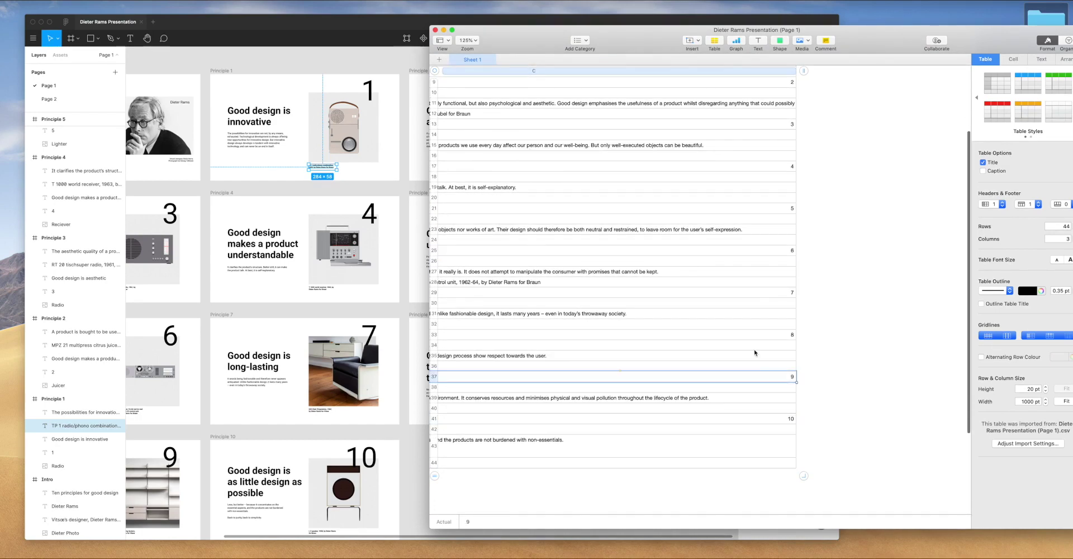
{"action": "scroll", "coordinate": [760, 336], "scroll_direction": "up", "scroll_amount": 1}
{"action": "scroll", "coordinate": [727, 307], "scroll_direction": "up", "scroll_amount": 5}
{"action": "scroll", "coordinate": [726, 307], "scroll_direction": "left", "scroll_amount": 6}
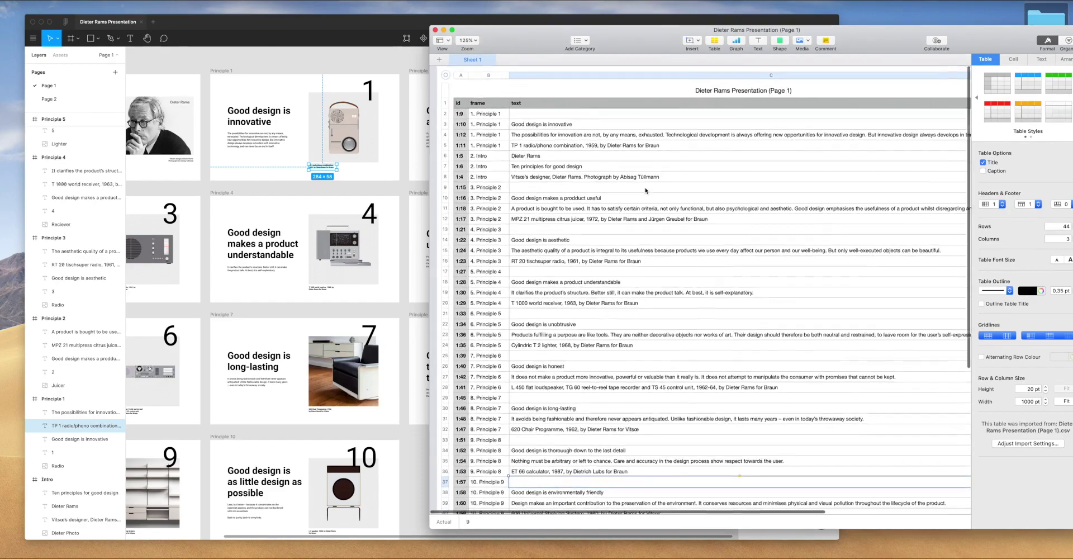
- Shrink the Numbers window and change row 7 to 'Two principles for good design'
{"action": "mouse_move", "coordinate": [639, 42]}
{"action": "left_mouse_down"}
{"action": "mouse_move", "coordinate": [617, 57]}
{"action": "mouse_move", "coordinate": [639, 43]}
{"action": "mouse_move", "coordinate": [624, 45]}
{"action": "left_mouse_up"}
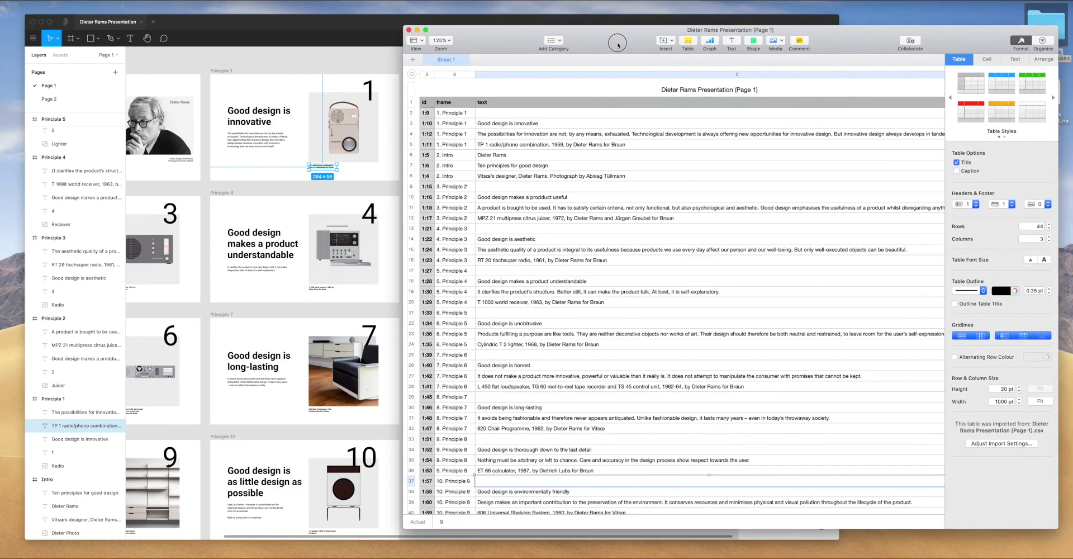
{"action": "left_click_drag", "start_coordinate": [406, 29], "coordinate": [466, 48]}
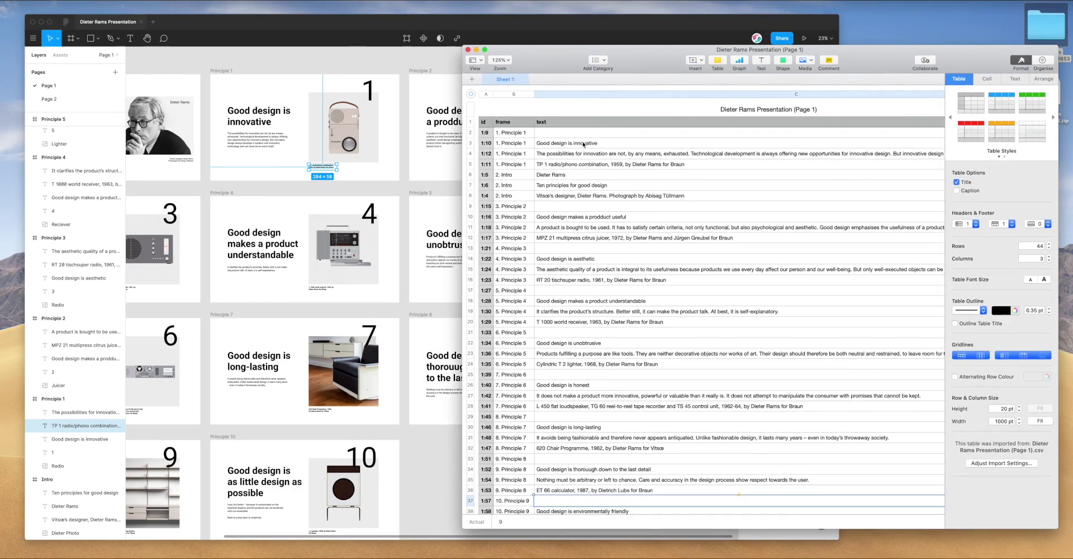
{"action": "scroll", "coordinate": [341, 142], "scroll_direction": "left", "scroll_amount": 5}
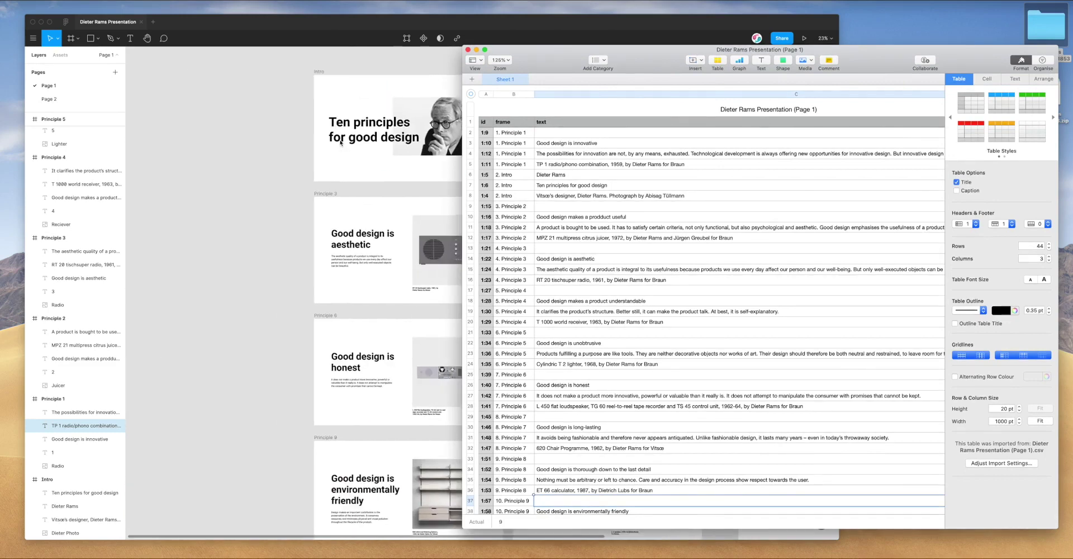
{"action": "scroll", "coordinate": [341, 142], "scroll_direction": "right", "scroll_amount": 4}
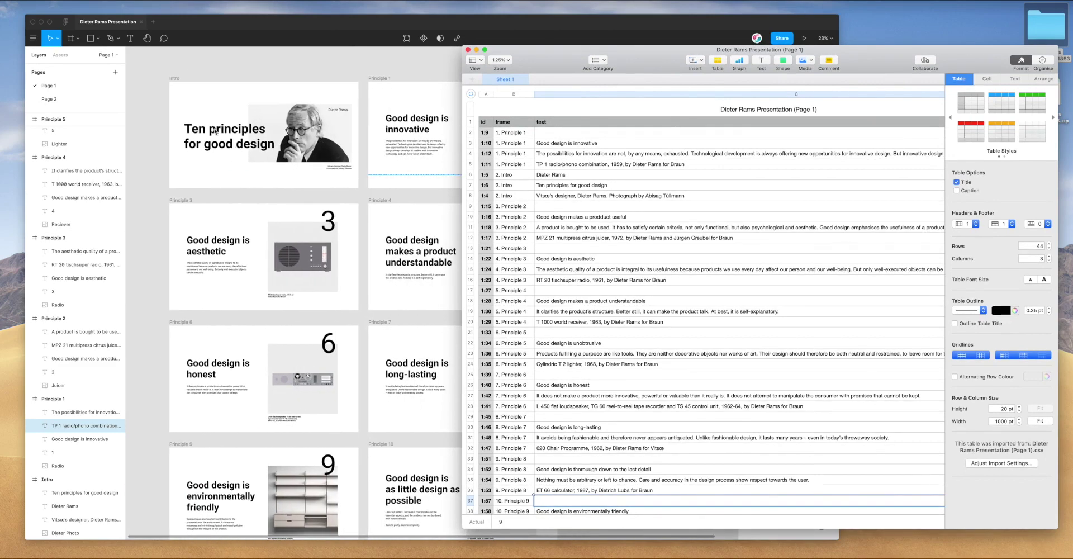
{"action": "left_click", "coordinate": [545, 185]}
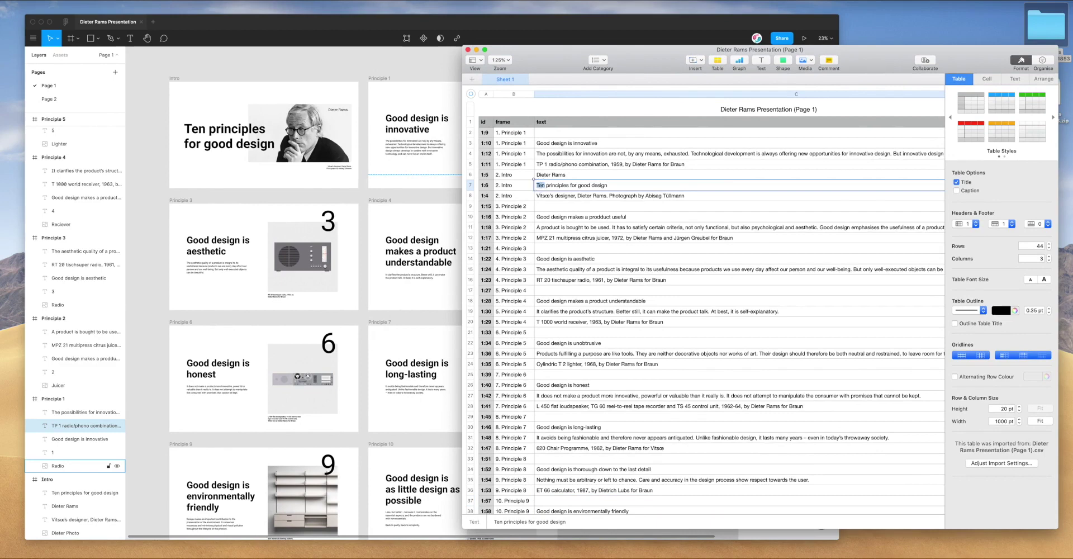
{"action": "type", "text": "Two"}
{"action": "key", "text": "Return"}
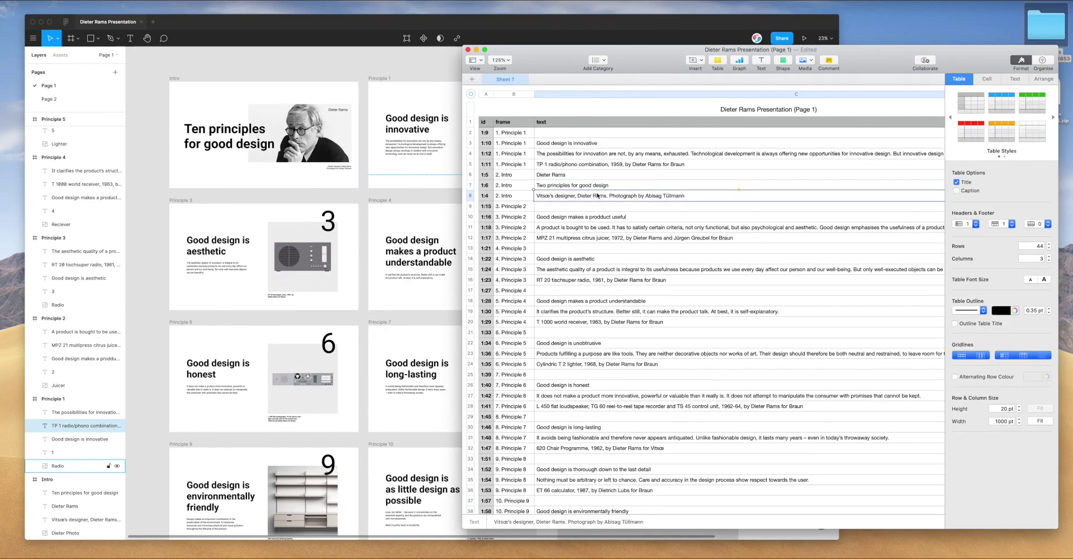
- Replace the designer name in row 6 with a different person's full name
{"action": "left_click", "coordinate": [555, 176]}
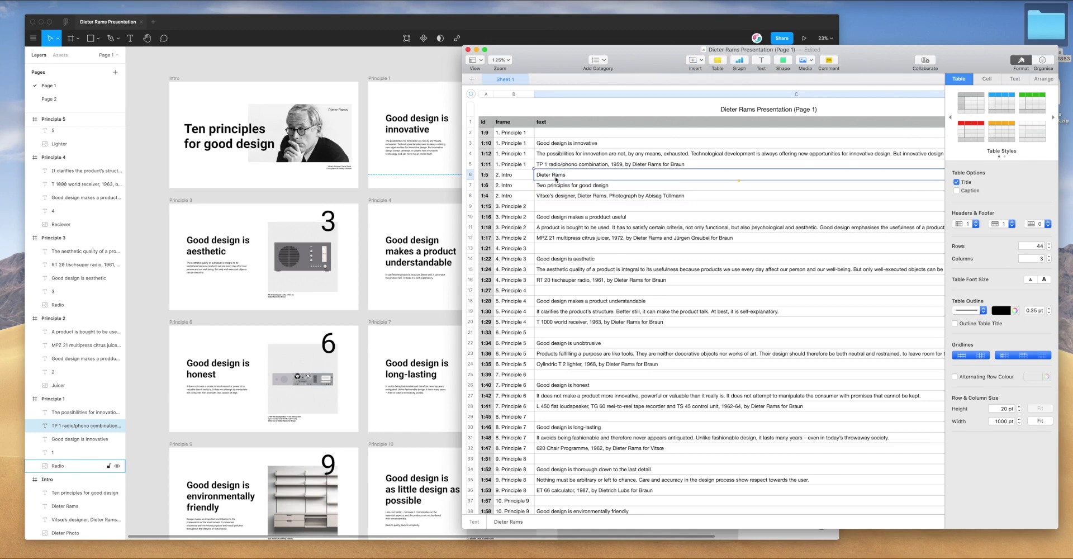
{"action": "double_click", "coordinate": [563, 175]}
{"action": "type", "text": "Adam"}
{"action": "key", "text": "Return"}
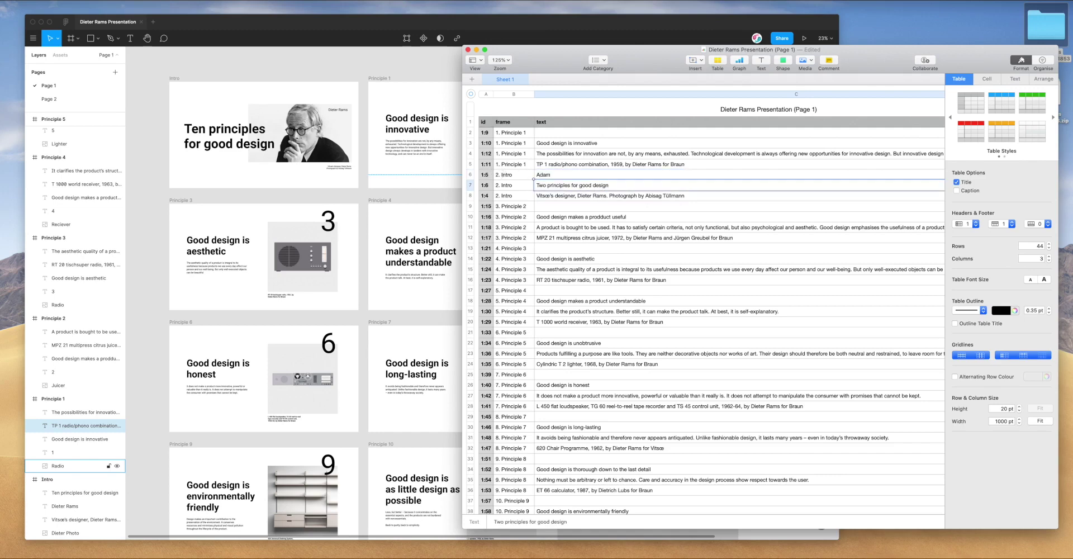
{"action": "key", "text": "Up"}
{"action": "key", "text": "Return"}
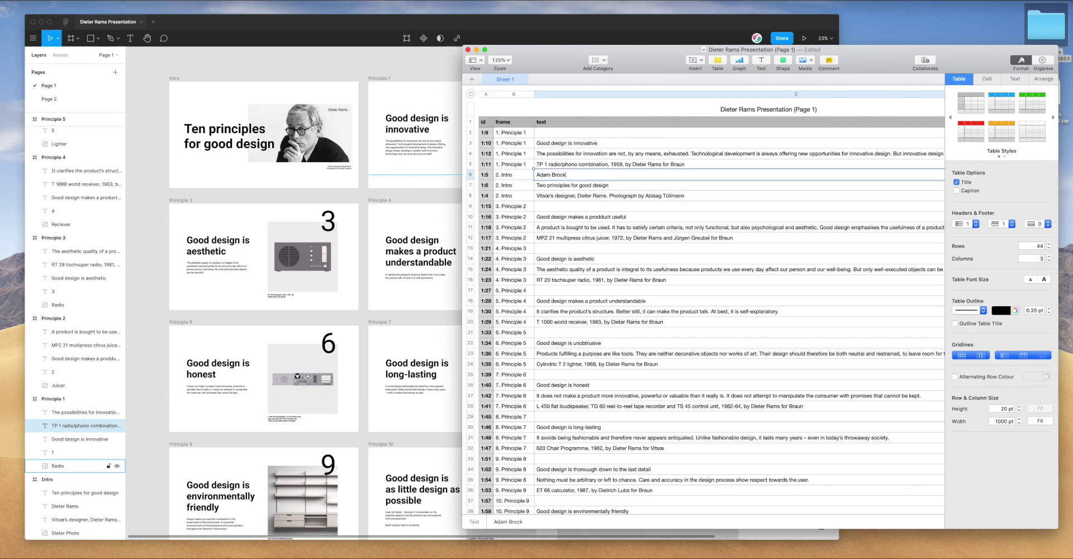
{"action": "key", "text": "Return"}
{"action": "scroll", "coordinate": [699, 265], "scroll_direction": "down", "scroll_amount": 1}
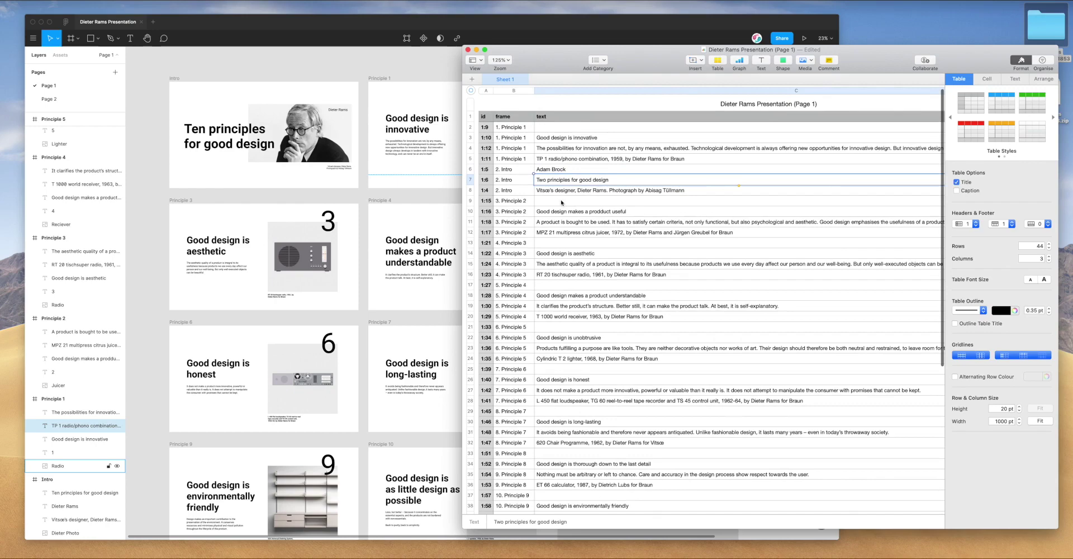
{"action": "left_click_drag", "start_coordinate": [553, 67], "coordinate": [535, 62]}
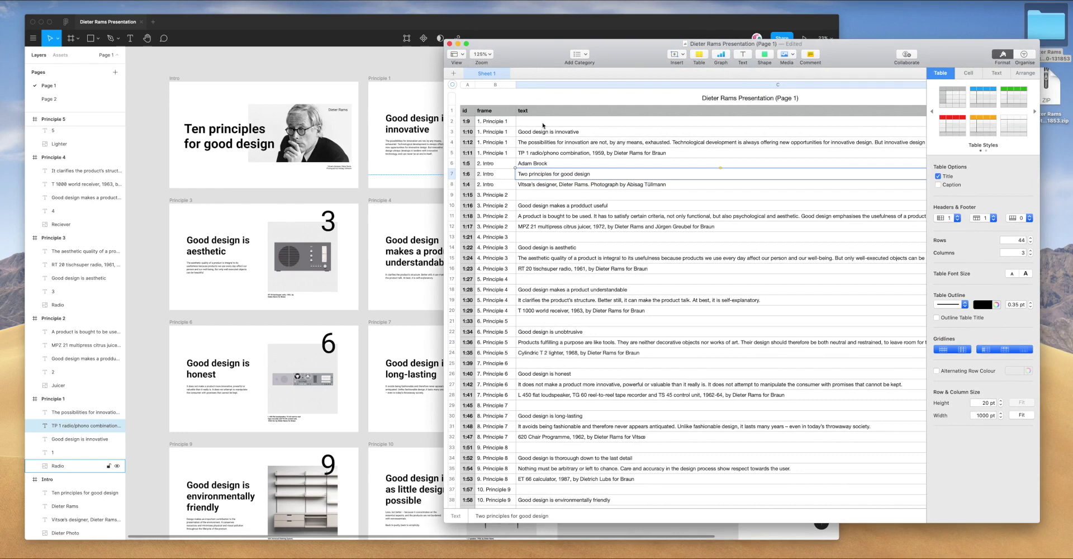
- Use Find & Replace to change every 'Good design' to 'Bad design' with Replace All
{"action": "left_click_drag", "start_coordinate": [528, 59], "coordinate": [525, 59]}
{"action": "key", "text": "super+f"}
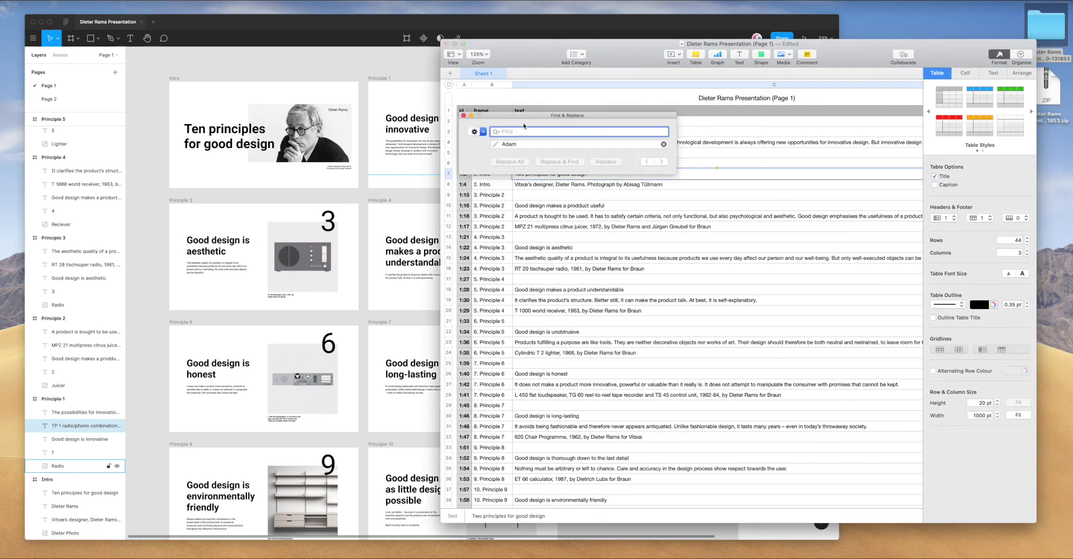
{"action": "left_click_drag", "start_coordinate": [535, 117], "coordinate": [666, 207]}
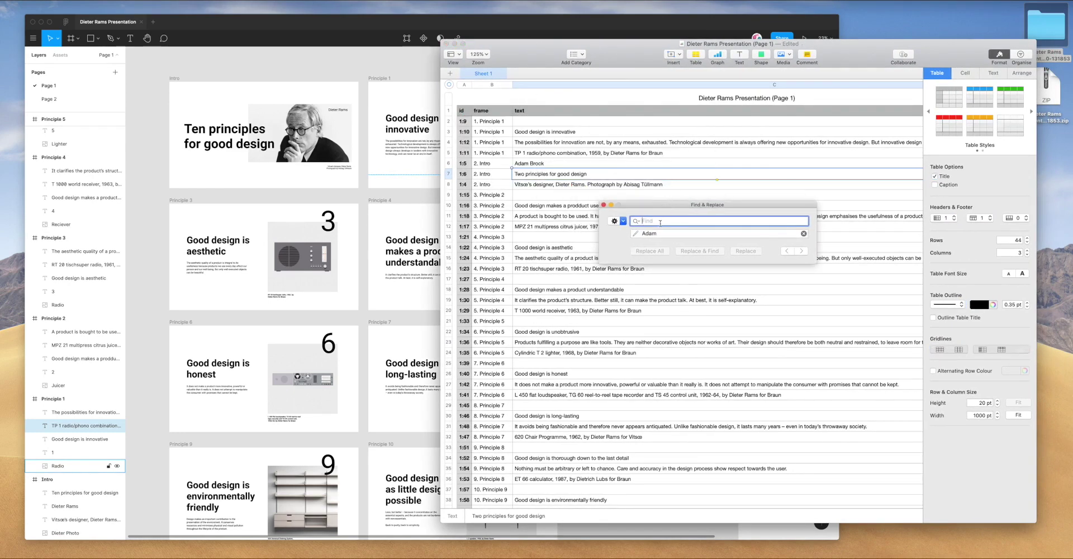
{"action": "type", "text": "Good design"}
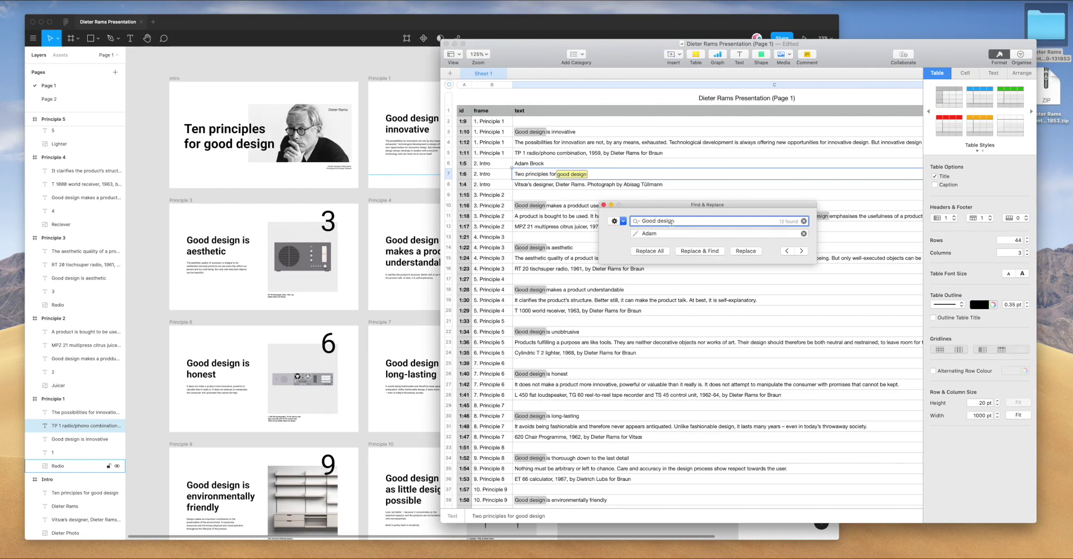
{"action": "left_click", "coordinate": [639, 233]}
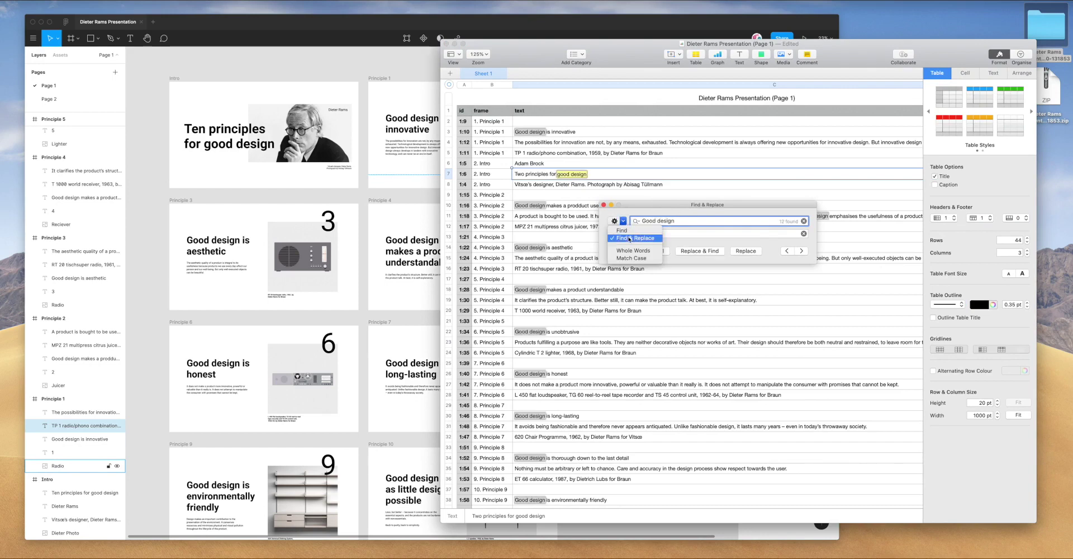
{"action": "left_click", "coordinate": [632, 235]}
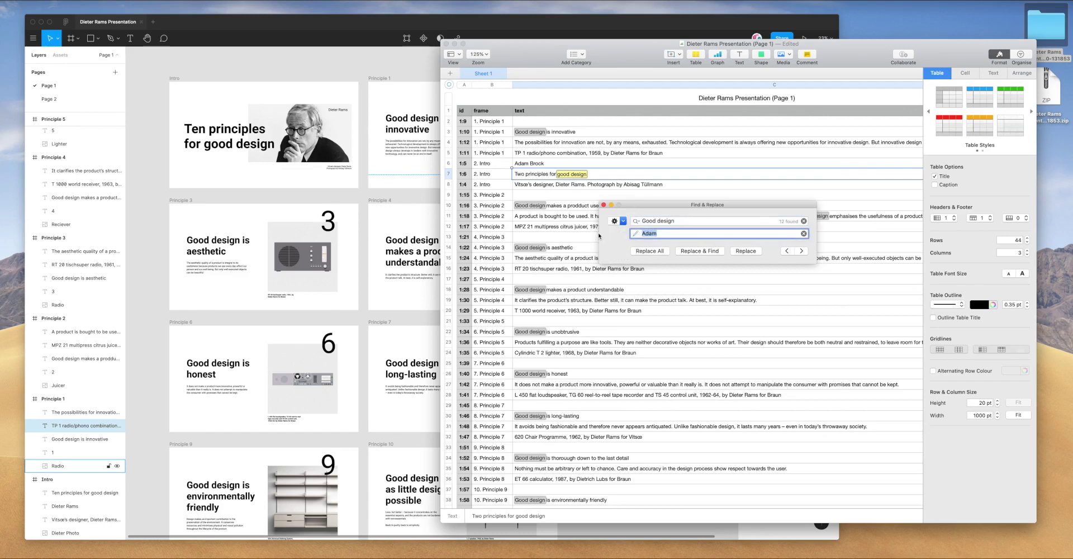
{"action": "type", "text": "Bad design"}
{"action": "left_click_drag", "start_coordinate": [682, 213], "coordinate": [707, 213]}
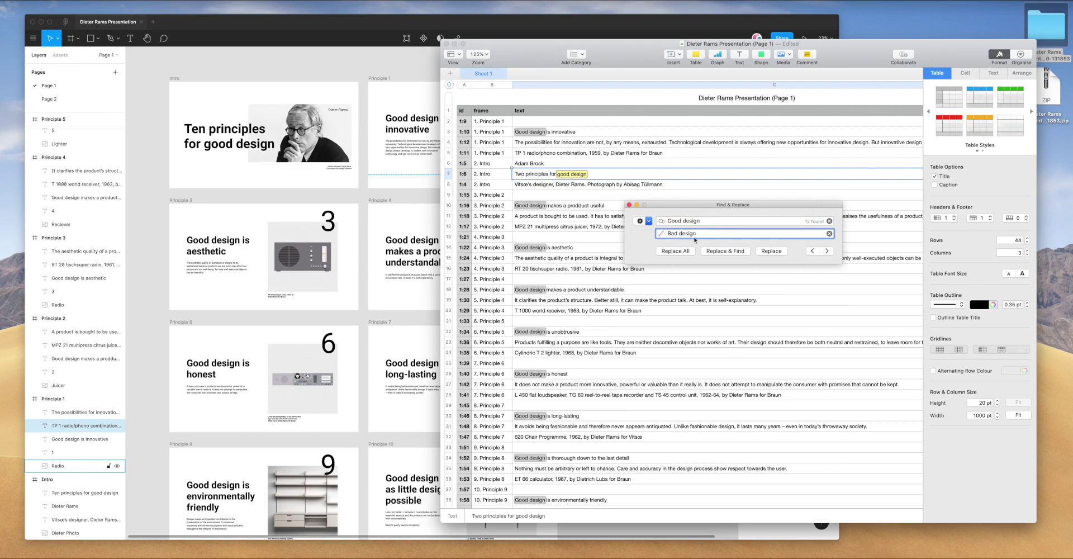
{"action": "left_click", "coordinate": [676, 251]}
{"action": "left_click", "coordinate": [629, 205]}
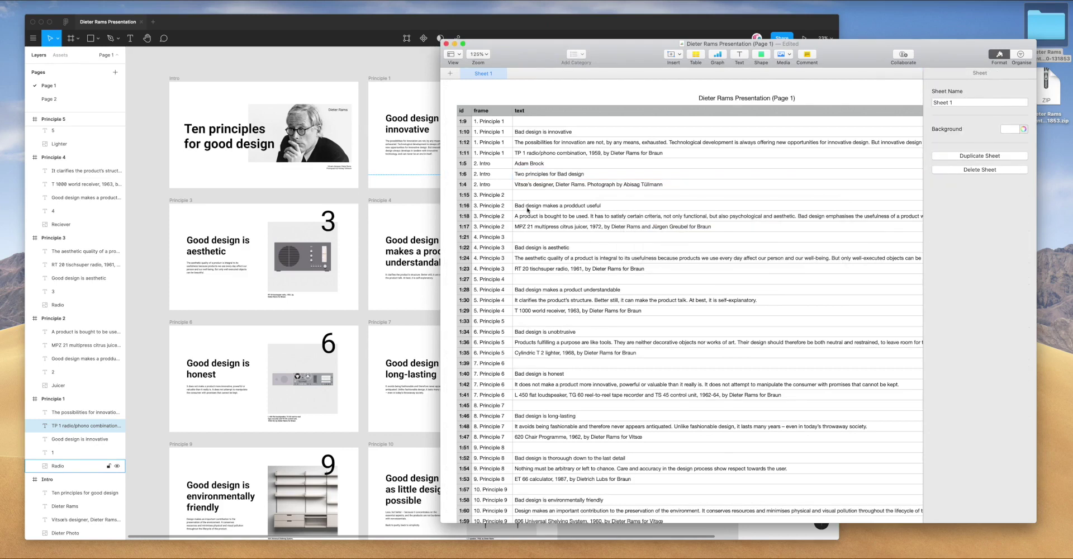
{"action": "scroll", "coordinate": [546, 405], "scroll_direction": "down", "scroll_amount": 8}
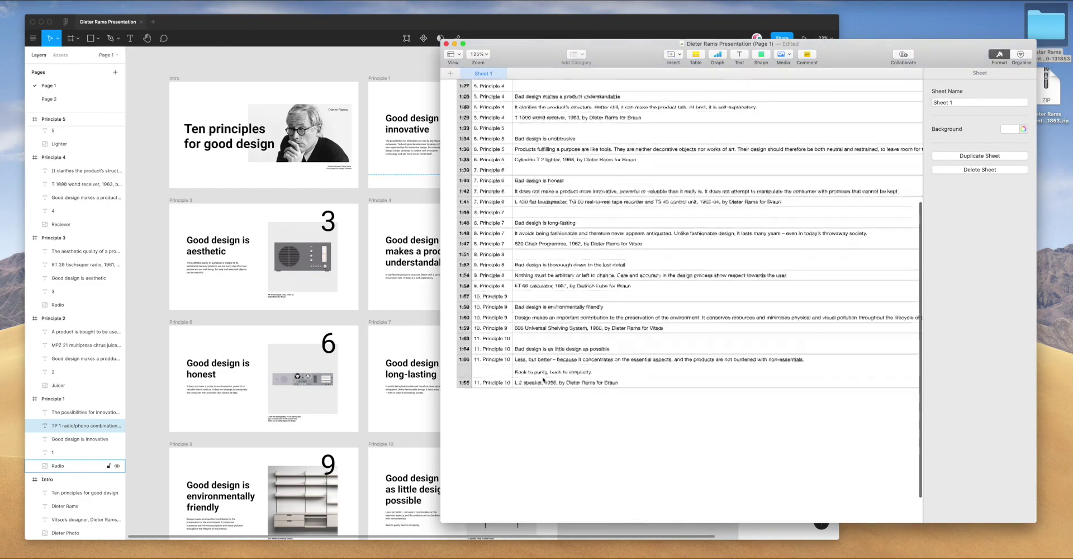
{"action": "scroll", "coordinate": [547, 340], "scroll_direction": "up", "scroll_amount": 8}
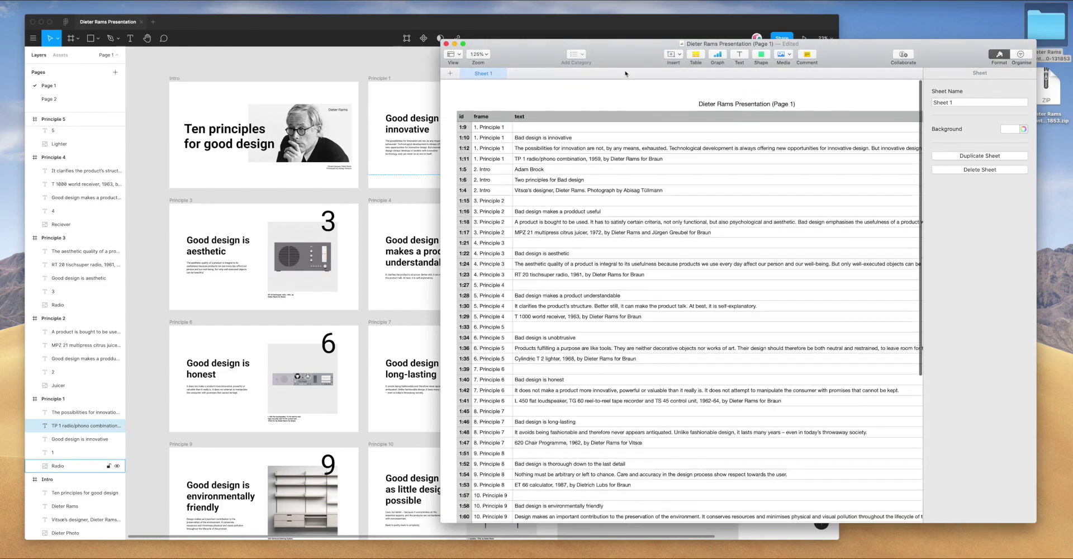
- Export the table as CSV named 'Updated Dieter Rams Presentation (Page 1)' to the Desktop
{"action": "left_click_drag", "start_coordinate": [628, 54], "coordinate": [628, 49]}
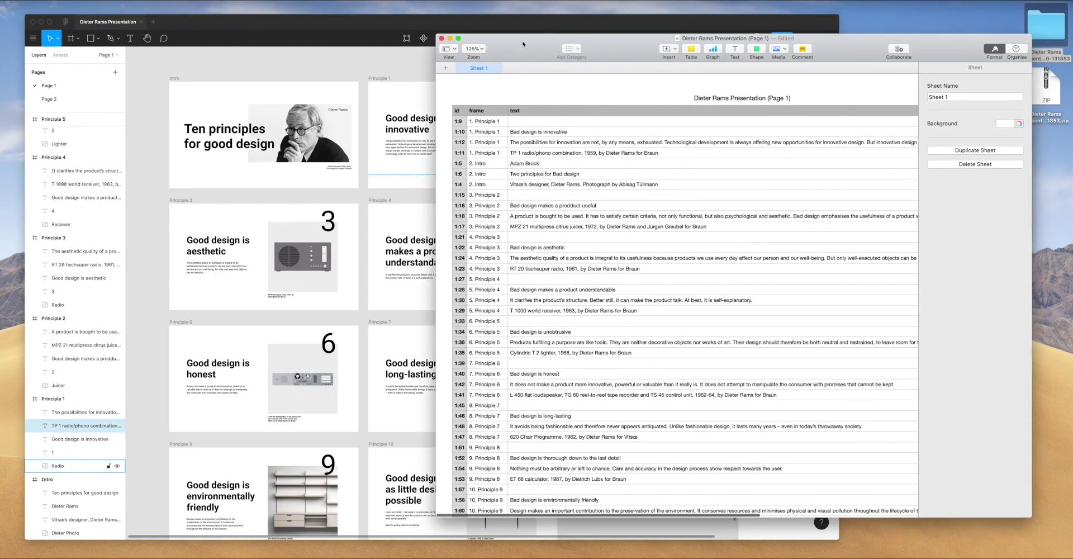
{"action": "left_click_drag", "start_coordinate": [523, 47], "coordinate": [515, 49]}
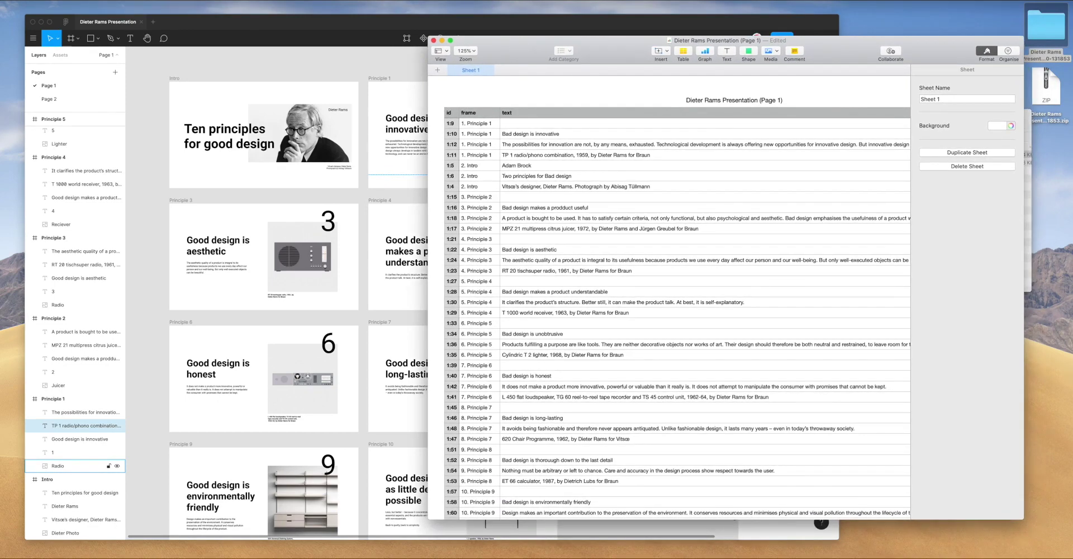
{"action": "left_click", "coordinate": [64, 0]}
{"action": "mouse_move", "coordinate": [77, 82]}
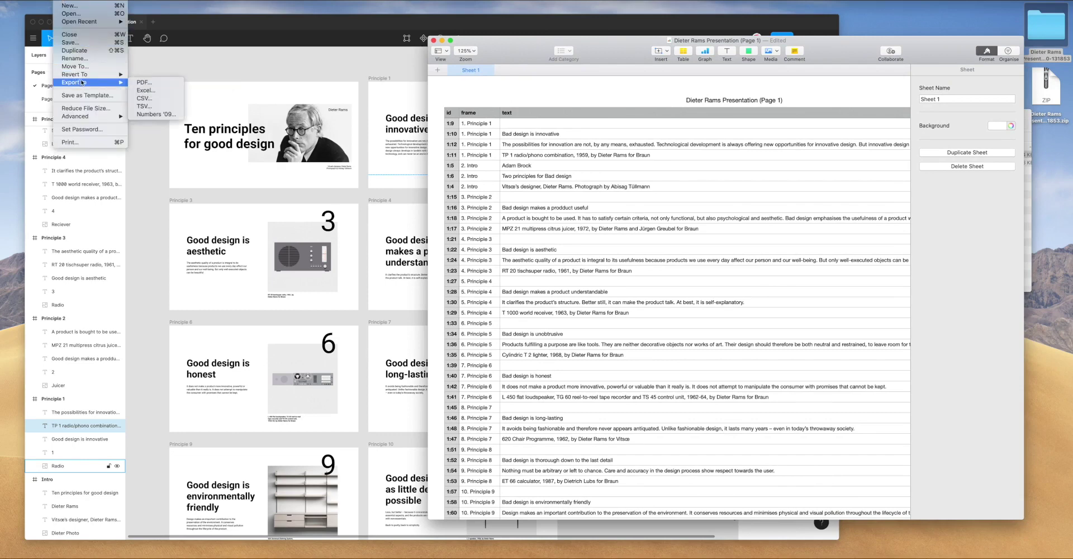
{"action": "left_click", "coordinate": [150, 102]}
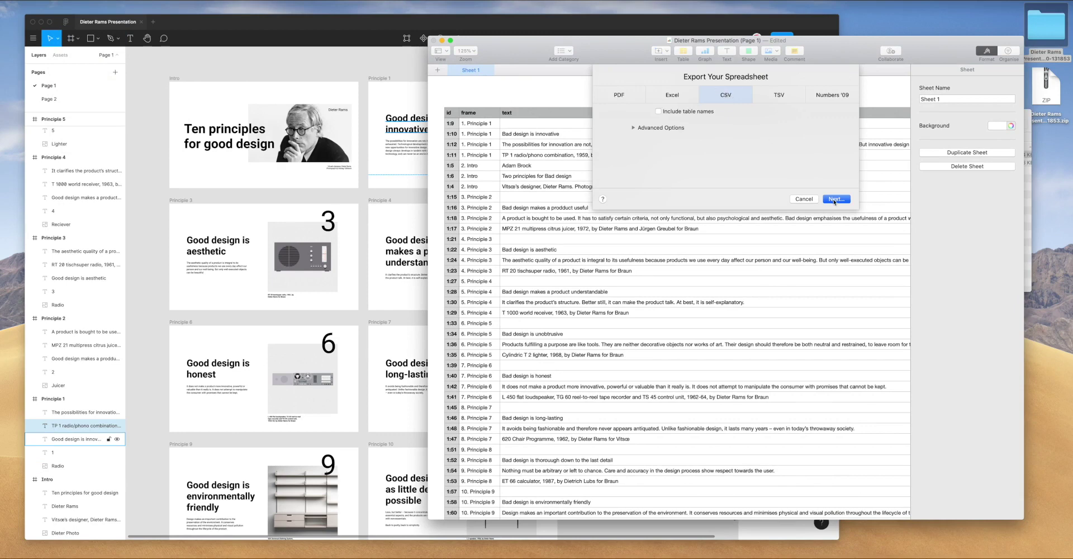
{"action": "left_click", "coordinate": [835, 199]}
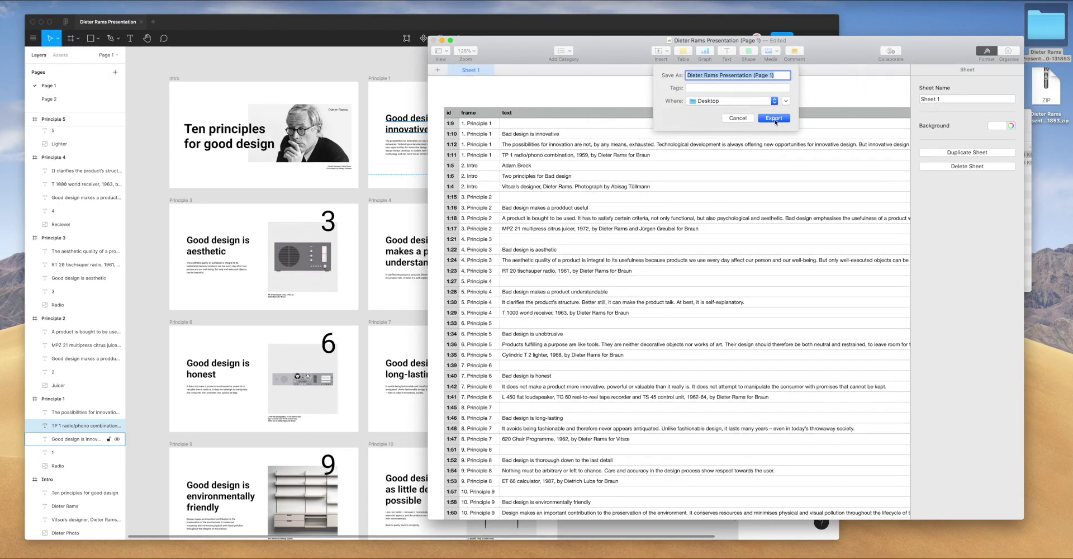
{"action": "left_click", "coordinate": [688, 75]}
{"action": "type", "text": "Updated"}
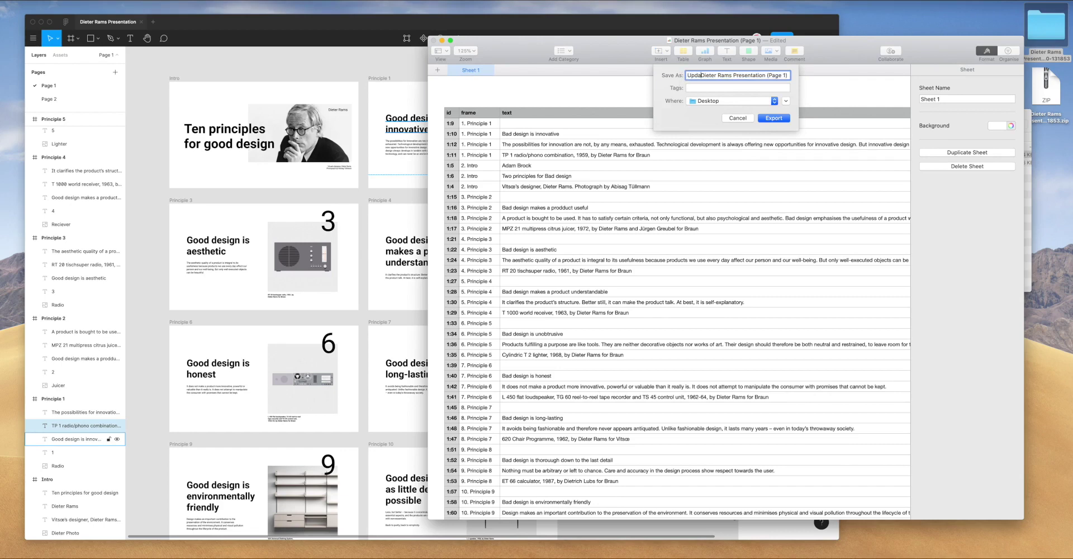
{"action": "key", "text": "Return"}
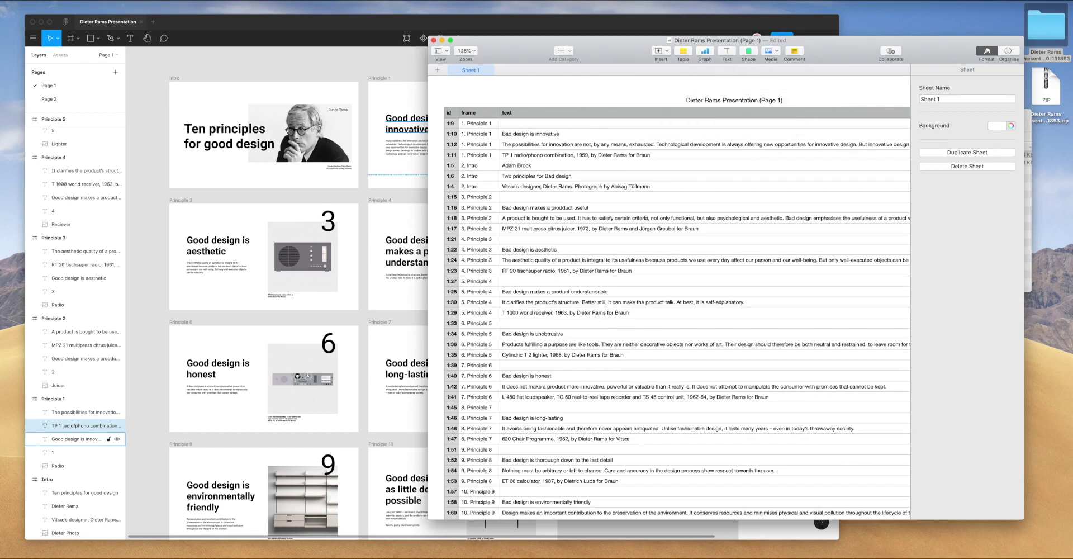
{"action": "left_click_drag", "start_coordinate": [524, 61], "coordinate": [520, 64]}
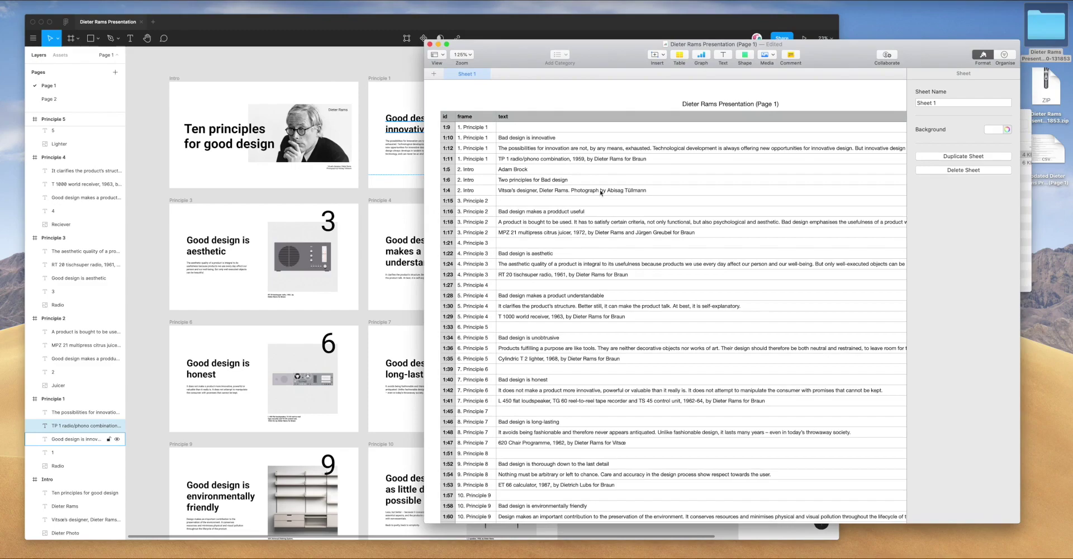
{"action": "scroll", "coordinate": [601, 192], "scroll_direction": "down", "scroll_amount": 10}
{"action": "scroll", "coordinate": [578, 233], "scroll_direction": "up", "scroll_amount": 15}
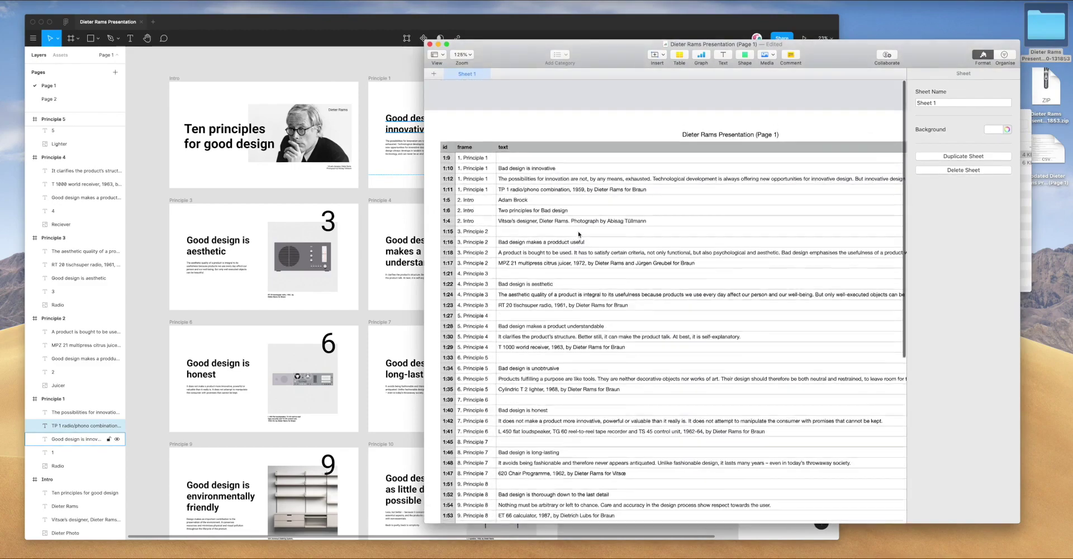
- Close Numbers, dismiss CopyDoc's download notice, and start Import CSV/JSON with Finder beside Figma
{"action": "left_click", "coordinate": [429, 44]}
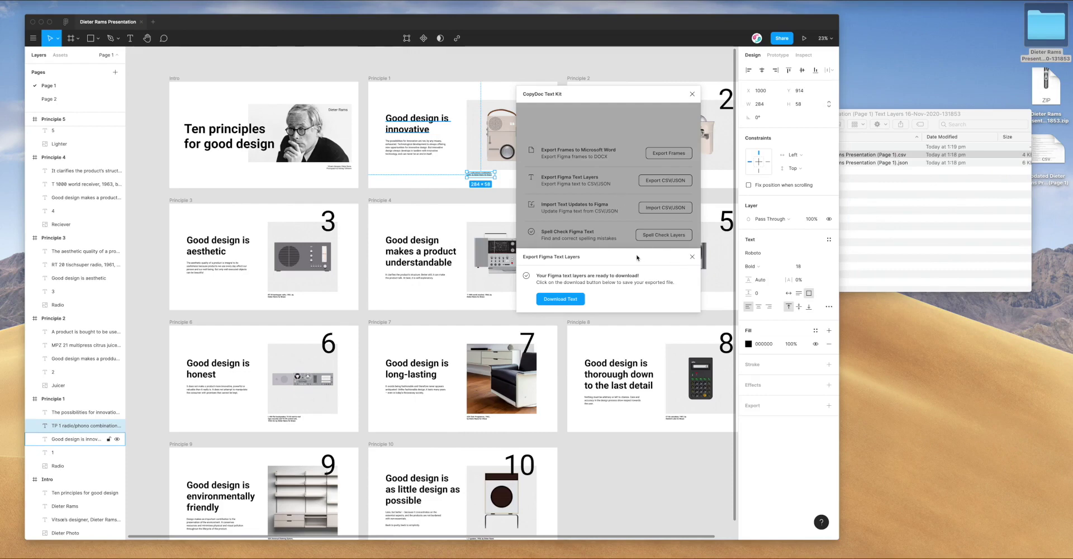
{"action": "left_click", "coordinate": [613, 229]}
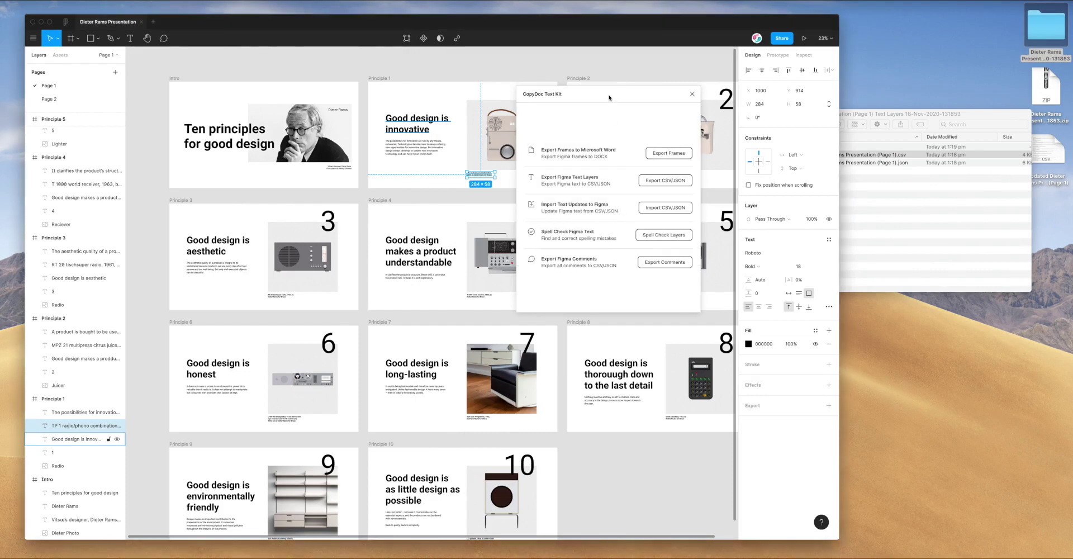
{"action": "left_click_drag", "start_coordinate": [609, 98], "coordinate": [601, 79]}
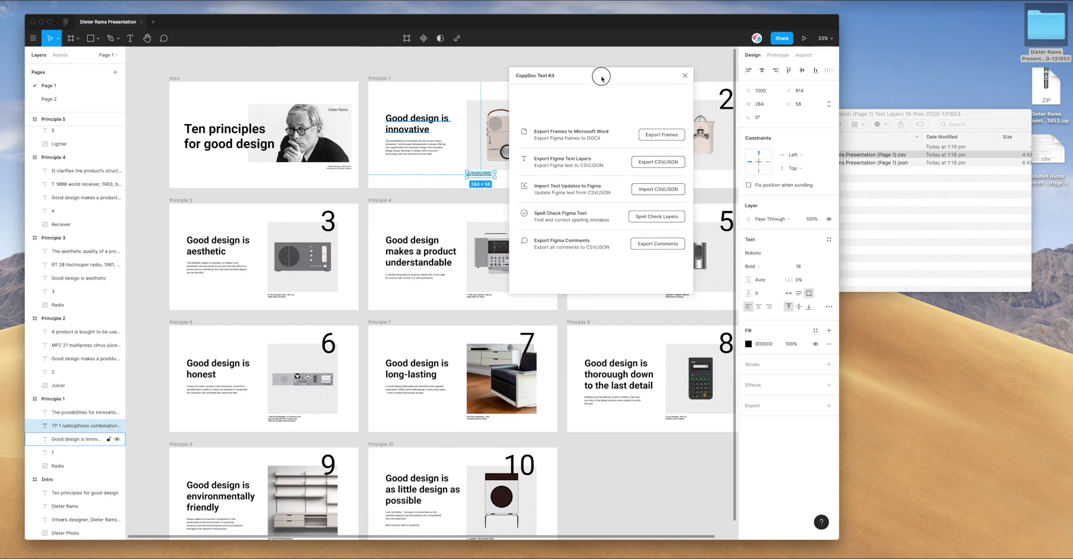
{"action": "left_click", "coordinate": [647, 190]}
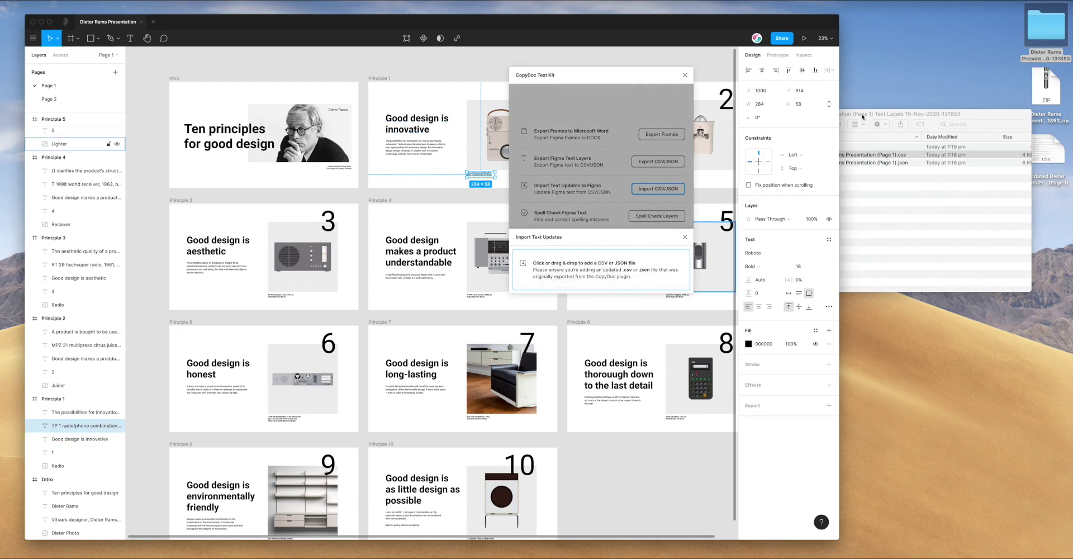
{"action": "mouse_move", "coordinate": [862, 111]}
{"action": "left_mouse_down"}
{"action": "mouse_move", "coordinate": [890, 115]}
{"action": "mouse_move", "coordinate": [873, 109]}
{"action": "left_mouse_up"}
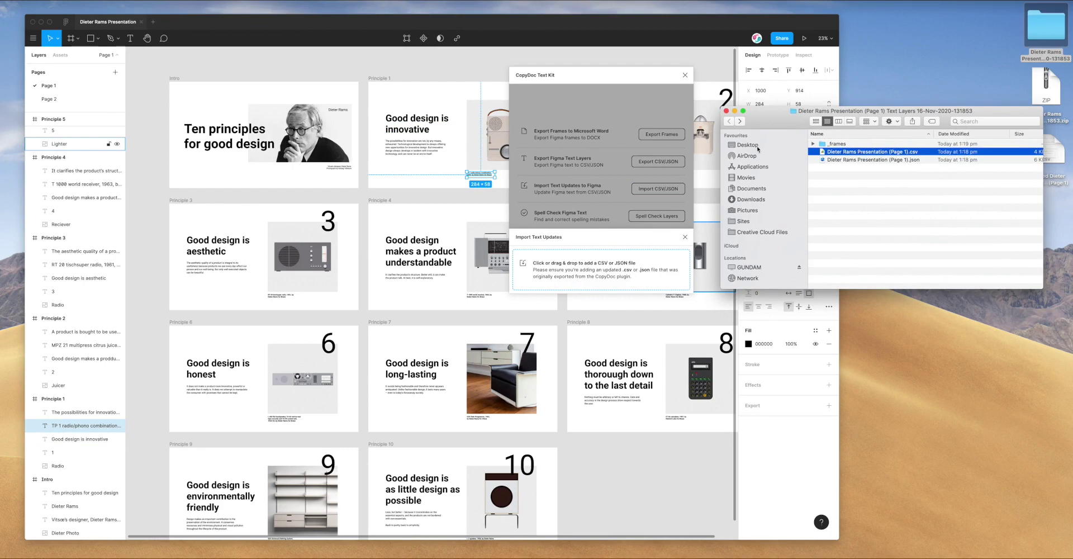
- Drop the Desktop file 'Updated Dieter Rams Presentation (Page 1)' CSV onto CopyDoc's import zone
{"action": "left_click", "coordinate": [747, 144]}
{"action": "left_click", "coordinate": [852, 146]}
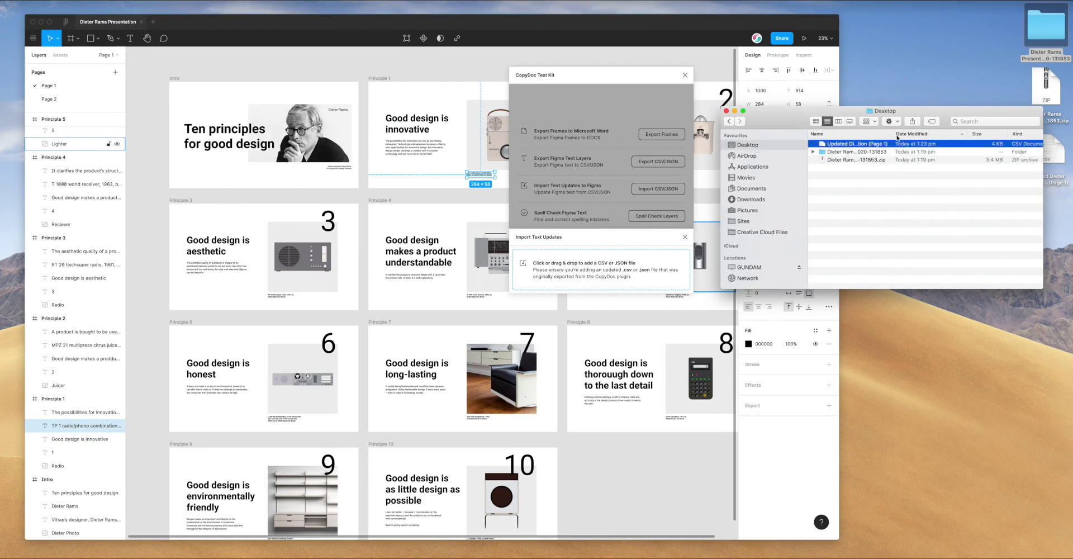
{"action": "left_click_drag", "start_coordinate": [892, 133], "coordinate": [877, 107]}
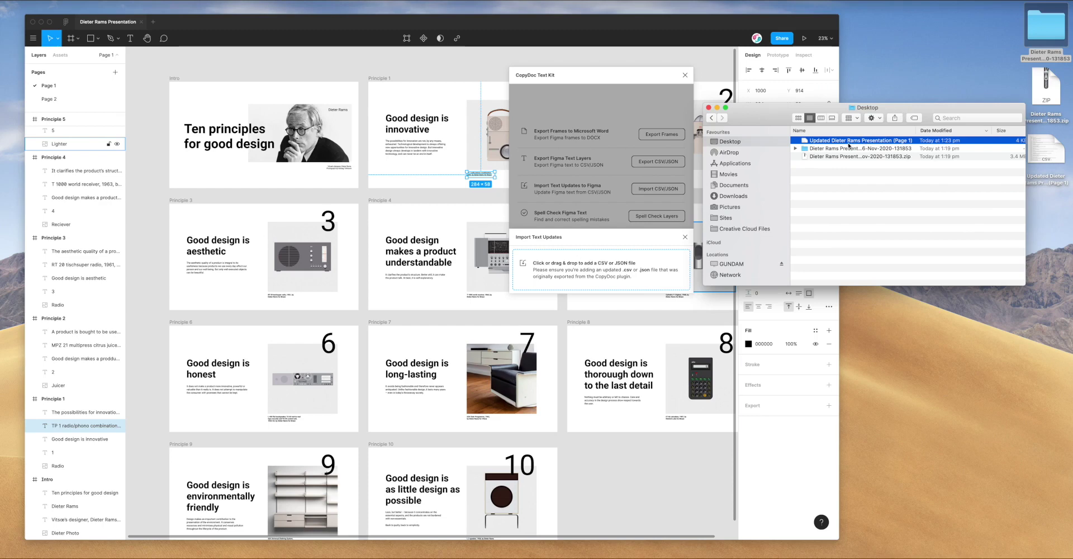
{"action": "left_click_drag", "start_coordinate": [850, 143], "coordinate": [582, 270]}
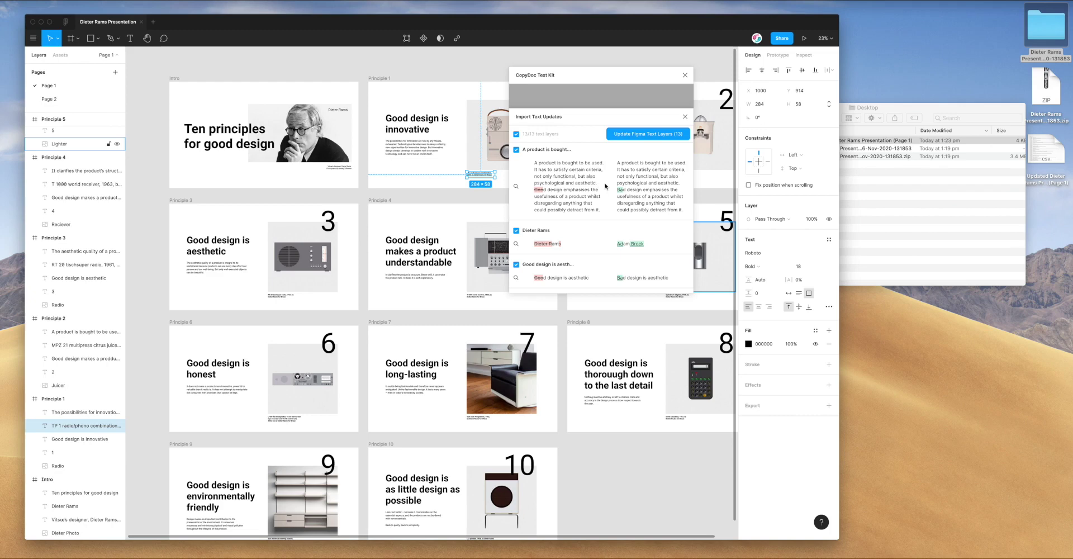
{"action": "scroll", "coordinate": [605, 187], "scroll_direction": "down", "scroll_amount": 3}
- Scroll through the import list to review all 13 pending Good-to-Bad text changes
{"action": "scroll", "coordinate": [606, 187], "scroll_direction": "down", "scroll_amount": 5}
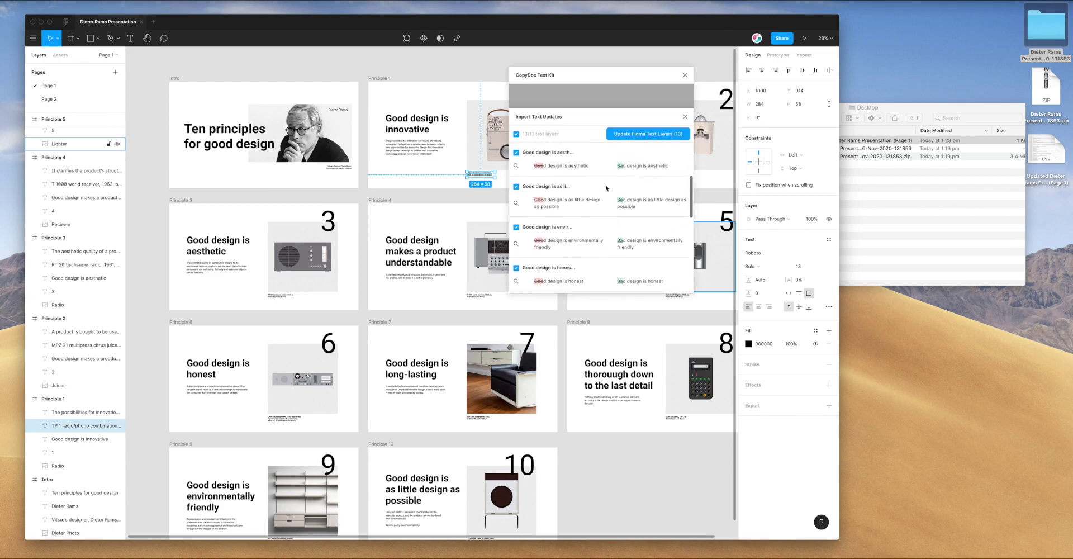
{"action": "scroll", "coordinate": [606, 188], "scroll_direction": "down", "scroll_amount": 5}
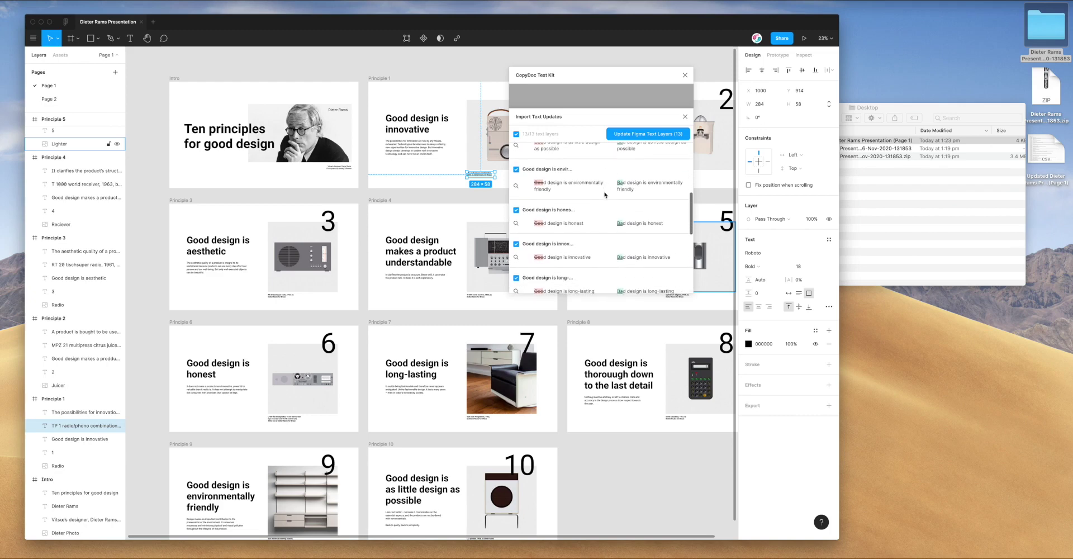
{"action": "scroll", "coordinate": [605, 195], "scroll_direction": "down", "scroll_amount": 2}
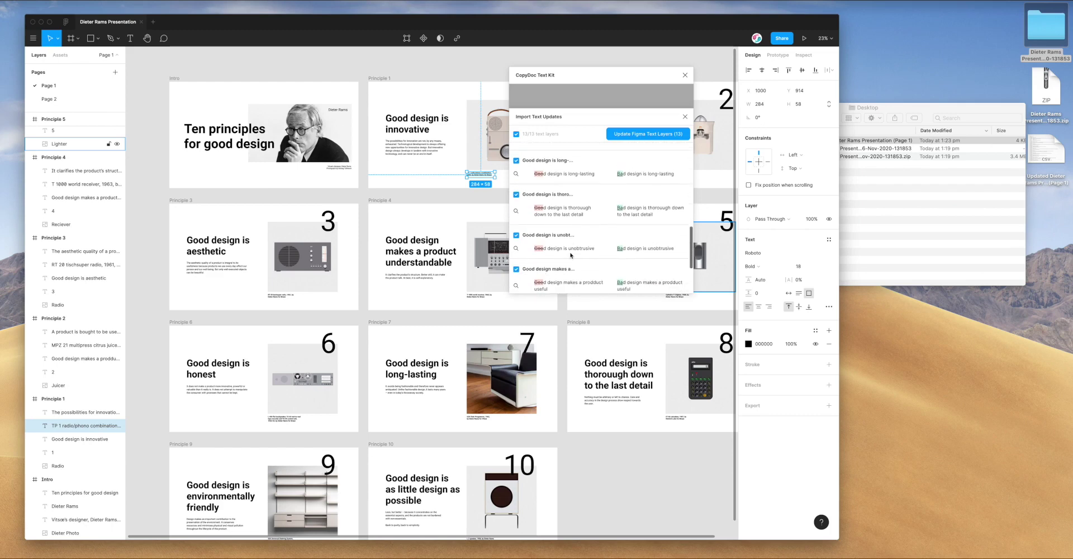
{"action": "scroll", "coordinate": [593, 250], "scroll_direction": "down", "scroll_amount": 1}
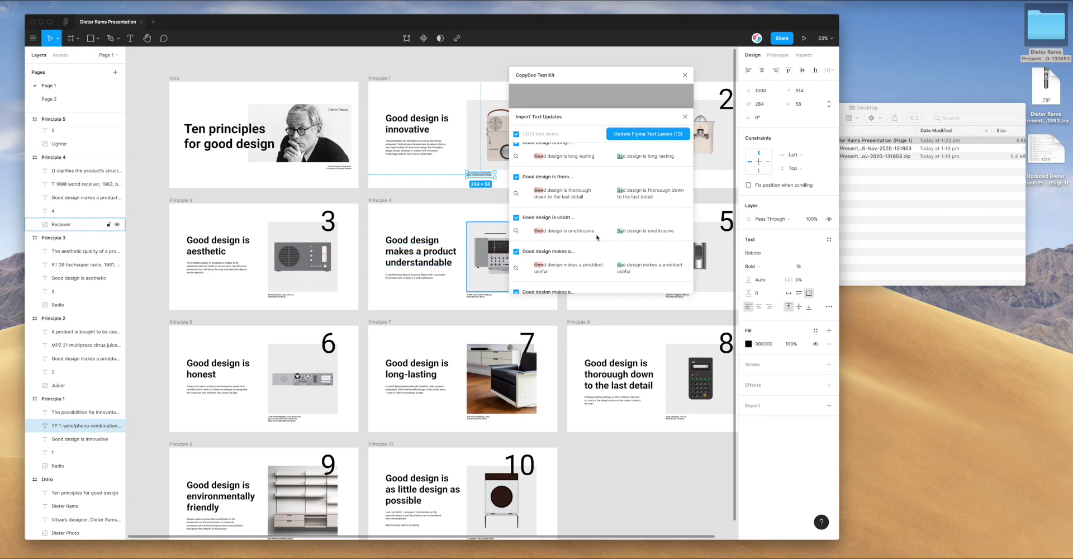
{"action": "scroll", "coordinate": [597, 237], "scroll_direction": "down", "scroll_amount": 3}
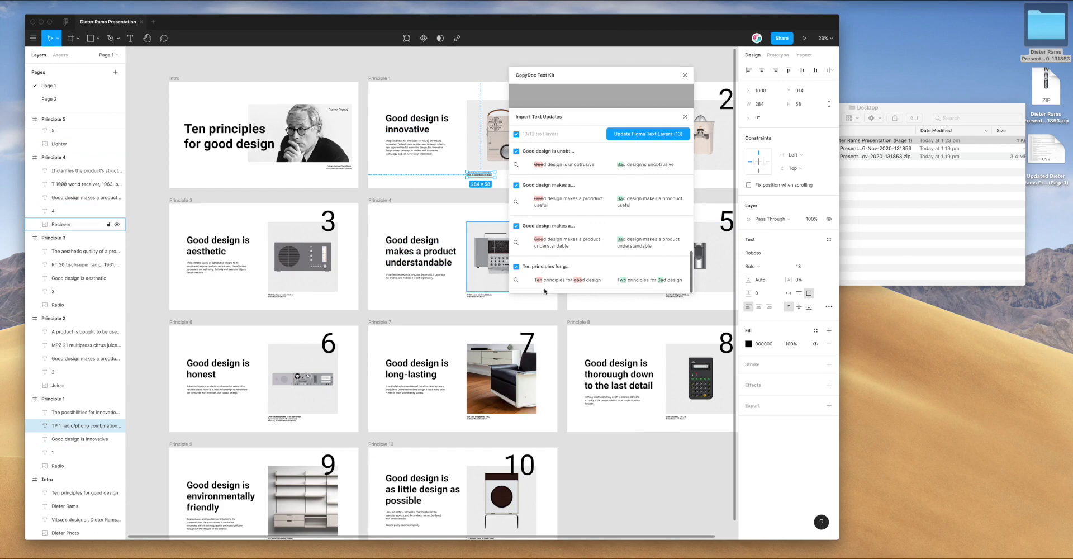
{"action": "scroll", "coordinate": [603, 240], "scroll_direction": "up", "scroll_amount": 4}
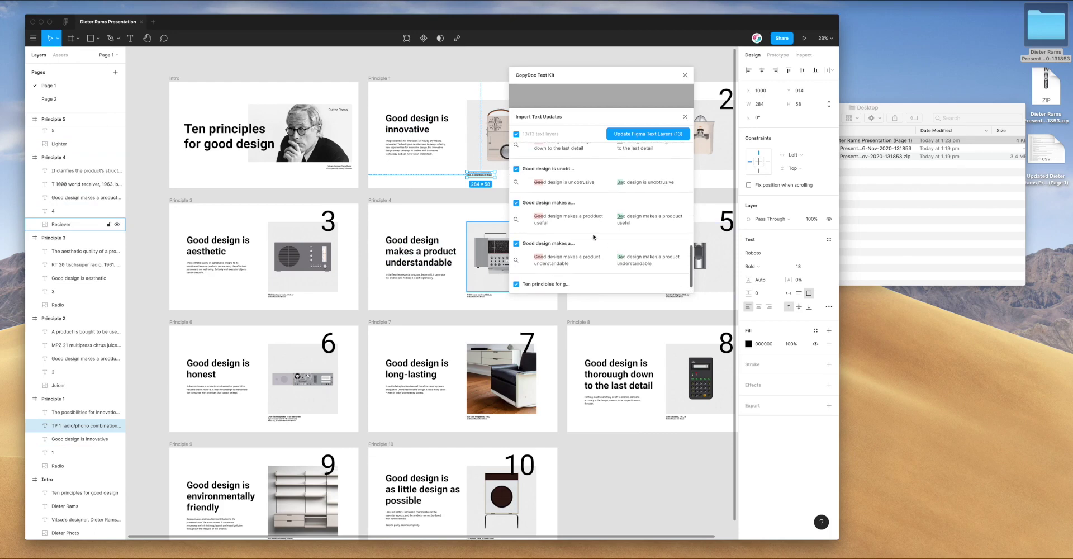
{"action": "scroll", "coordinate": [581, 203], "scroll_direction": "up", "scroll_amount": 5}
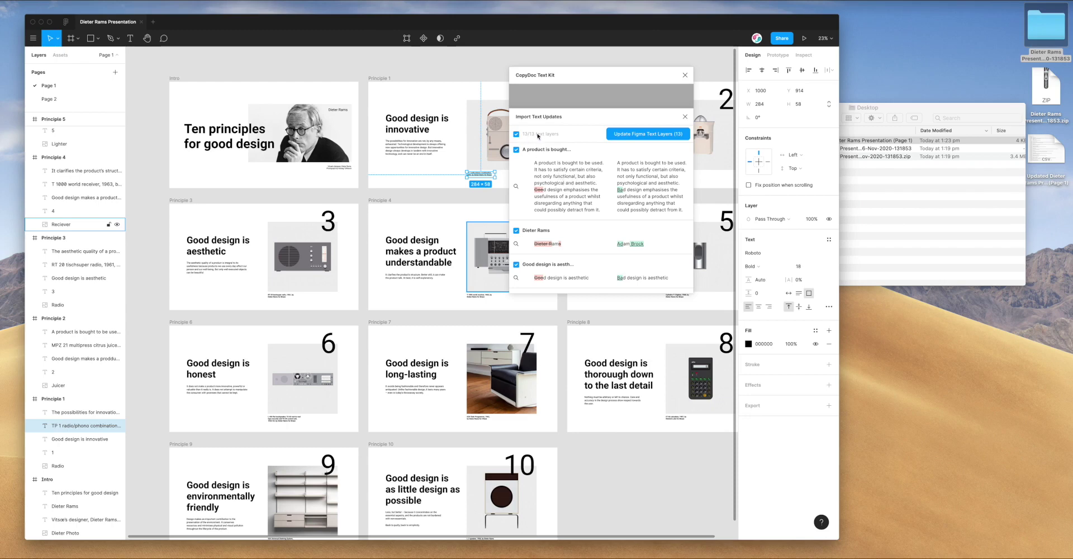
{"action": "scroll", "coordinate": [569, 179], "scroll_direction": "down", "scroll_amount": 3}
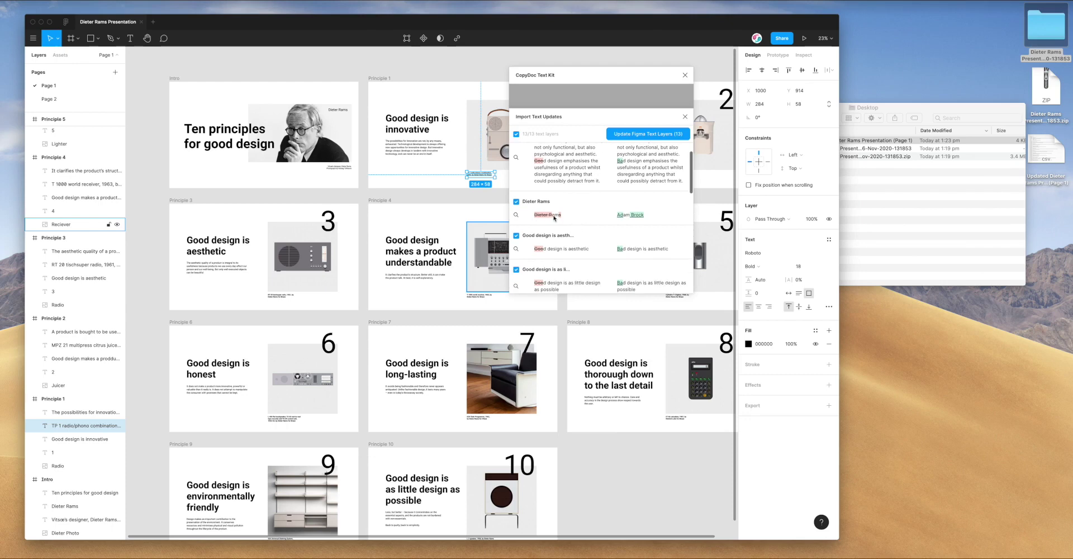
{"action": "scroll", "coordinate": [629, 220], "scroll_direction": "down", "scroll_amount": 1}
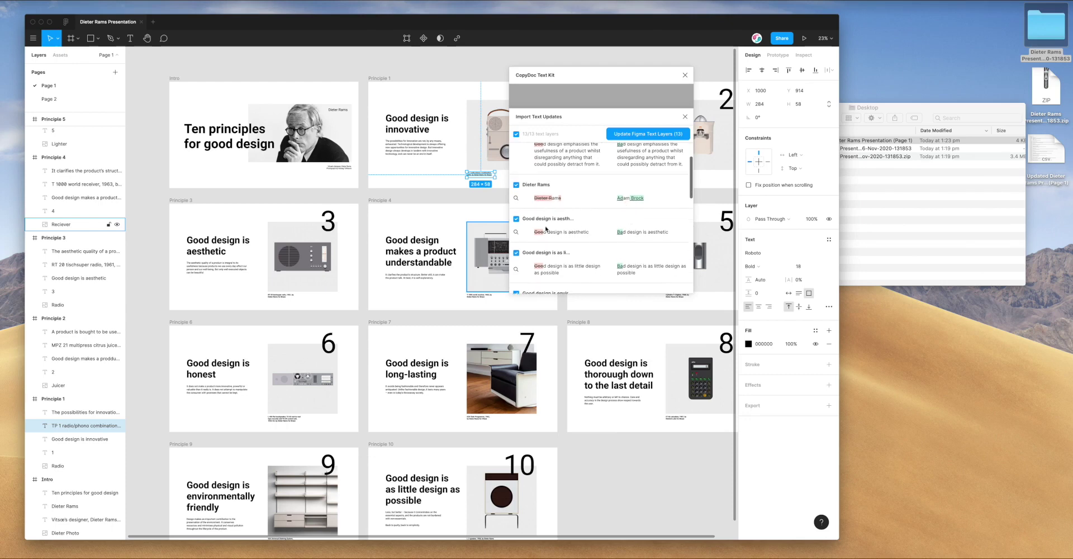
{"action": "scroll", "coordinate": [545, 226], "scroll_direction": "down", "scroll_amount": 1}
{"action": "scroll", "coordinate": [542, 222], "scroll_direction": "down", "scroll_amount": 4}
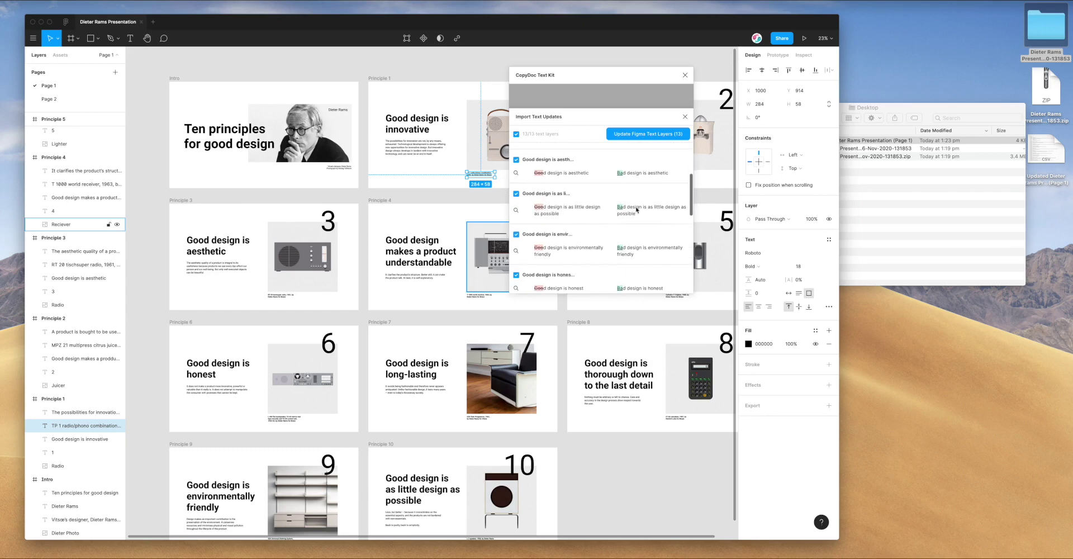
{"action": "scroll", "coordinate": [632, 210], "scroll_direction": "down", "scroll_amount": 6}
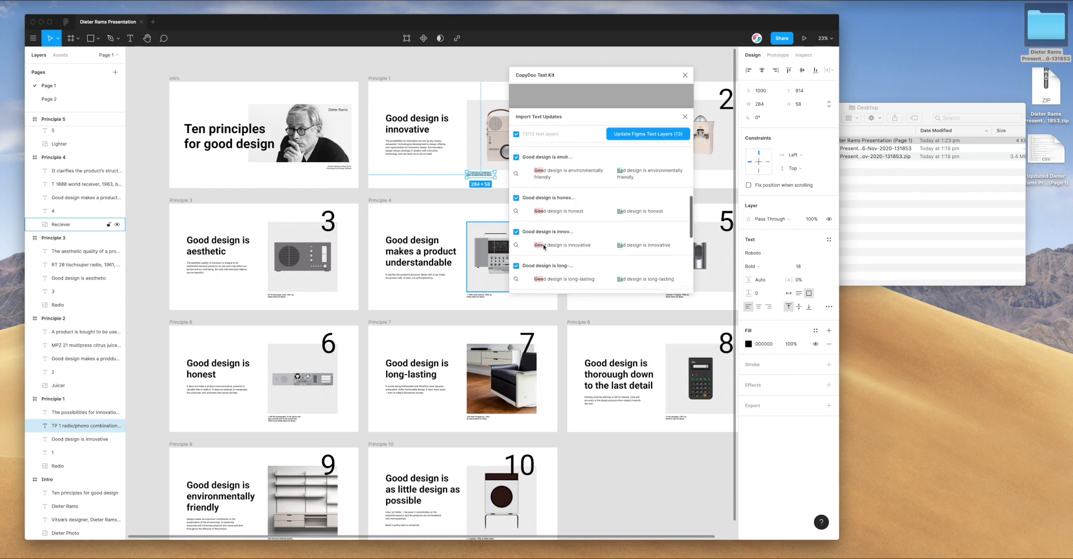
{"action": "scroll", "coordinate": [641, 242], "scroll_direction": "down", "scroll_amount": 2}
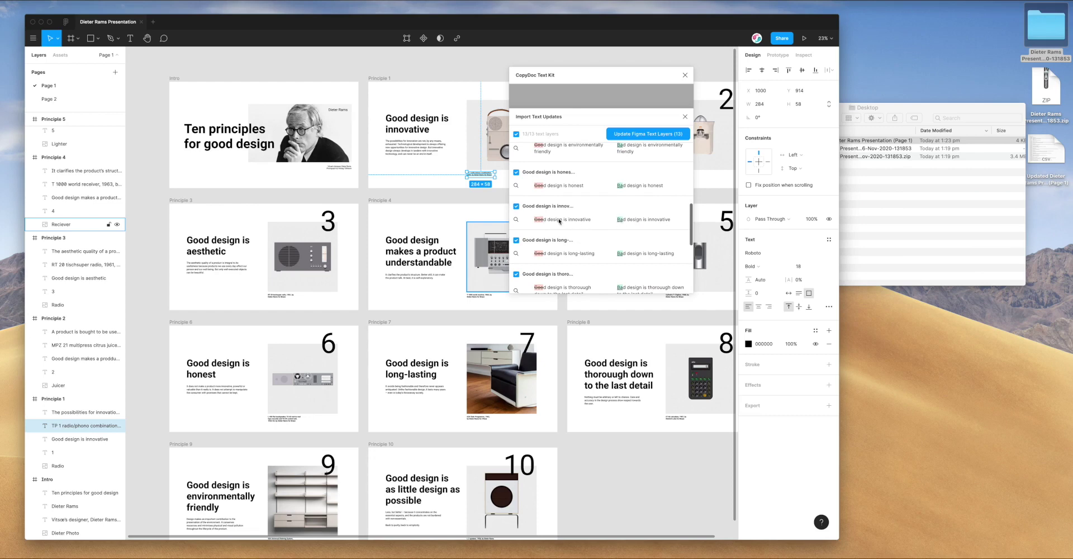
{"action": "scroll", "coordinate": [617, 225], "scroll_direction": "down", "scroll_amount": 1}
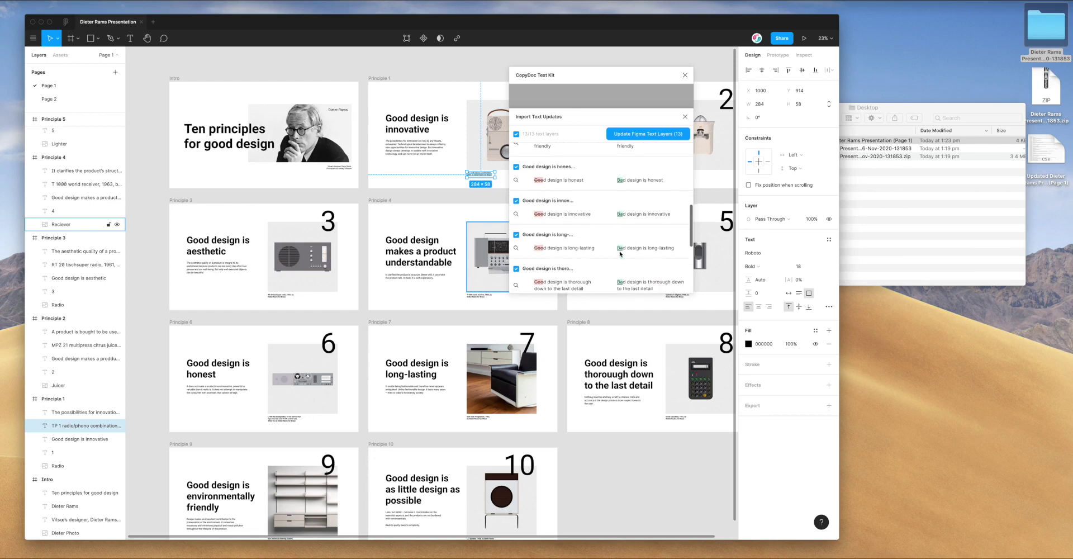
{"action": "scroll", "coordinate": [539, 252], "scroll_direction": "down", "scroll_amount": 1}
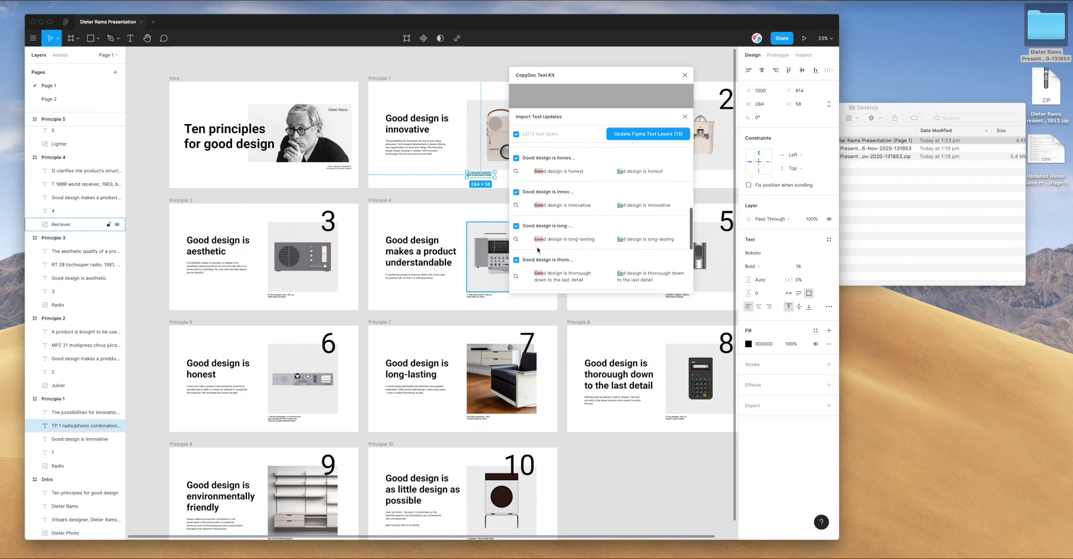
{"action": "scroll", "coordinate": [538, 236], "scroll_direction": "down", "scroll_amount": 1}
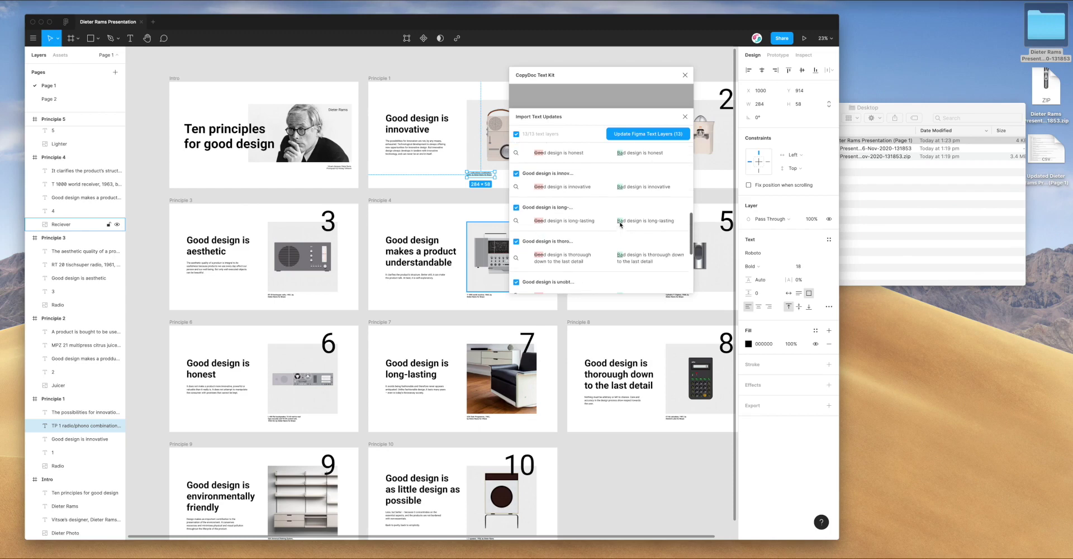
{"action": "scroll", "coordinate": [620, 223], "scroll_direction": "down", "scroll_amount": 5}
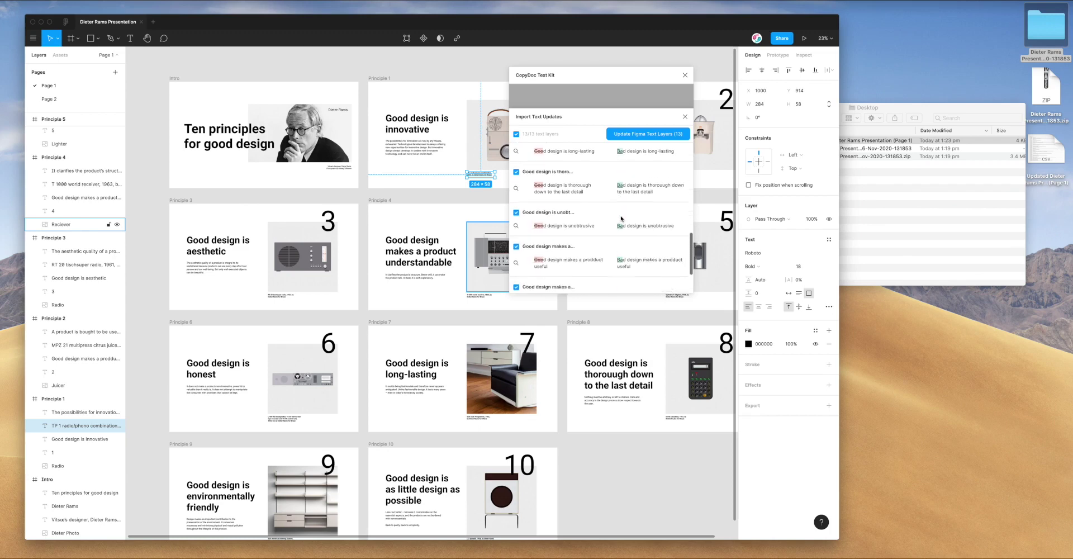
{"action": "scroll", "coordinate": [621, 218], "scroll_direction": "down", "scroll_amount": 4}
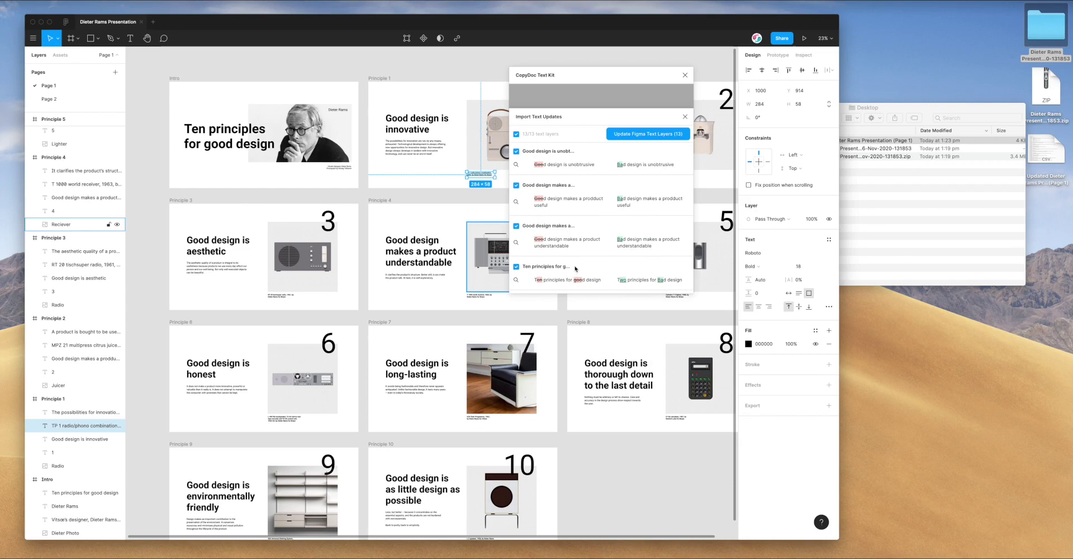
- Uncheck the 'Ten principles for good design' title change so it is excluded
{"action": "left_click", "coordinate": [535, 268]}
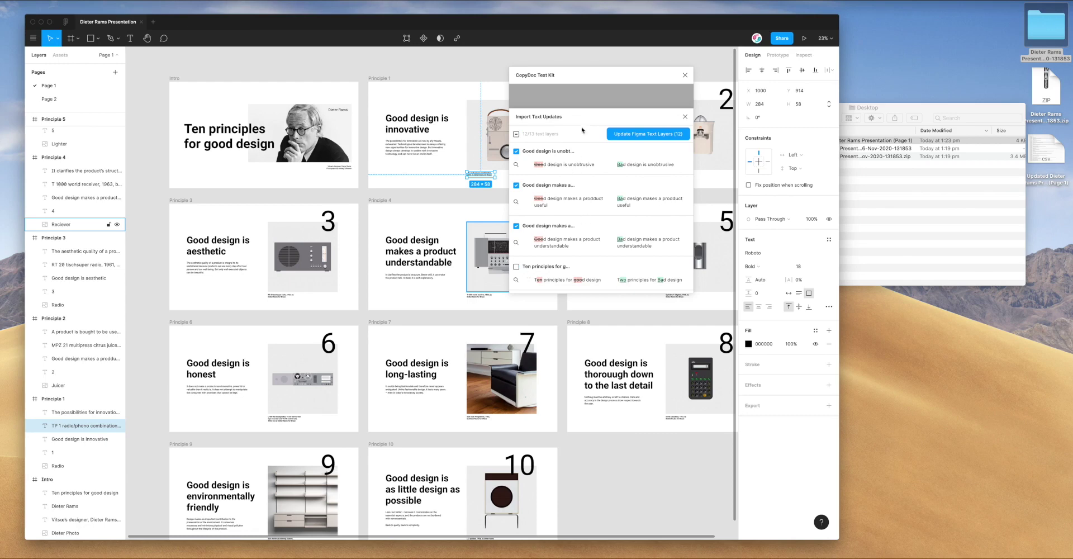
{"action": "left_click_drag", "start_coordinate": [584, 75], "coordinate": [585, 67]}
{"action": "scroll", "coordinate": [576, 246], "scroll_direction": "up", "scroll_amount": 2}
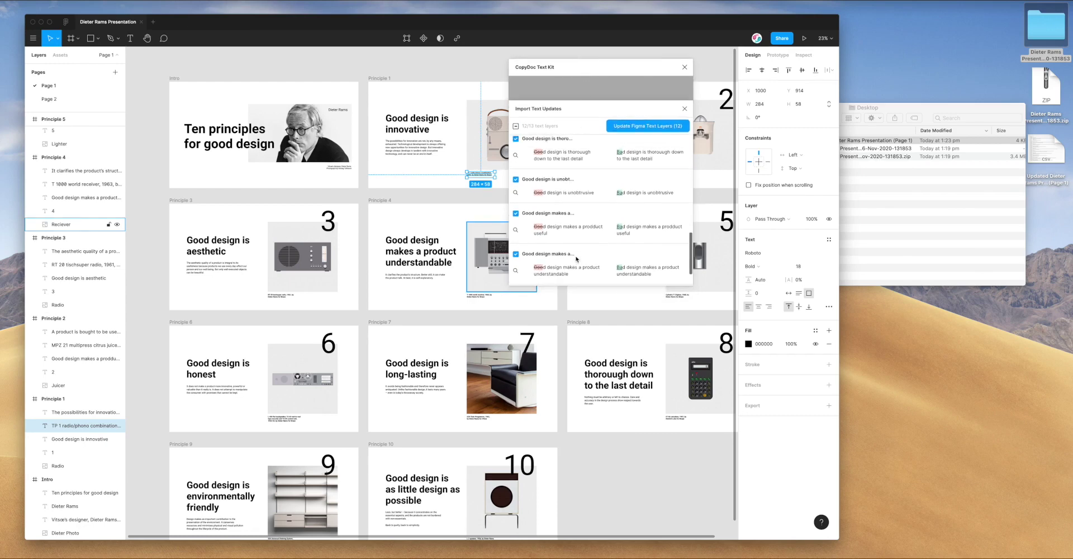
{"action": "scroll", "coordinate": [577, 259], "scroll_direction": "down", "scroll_amount": 2}
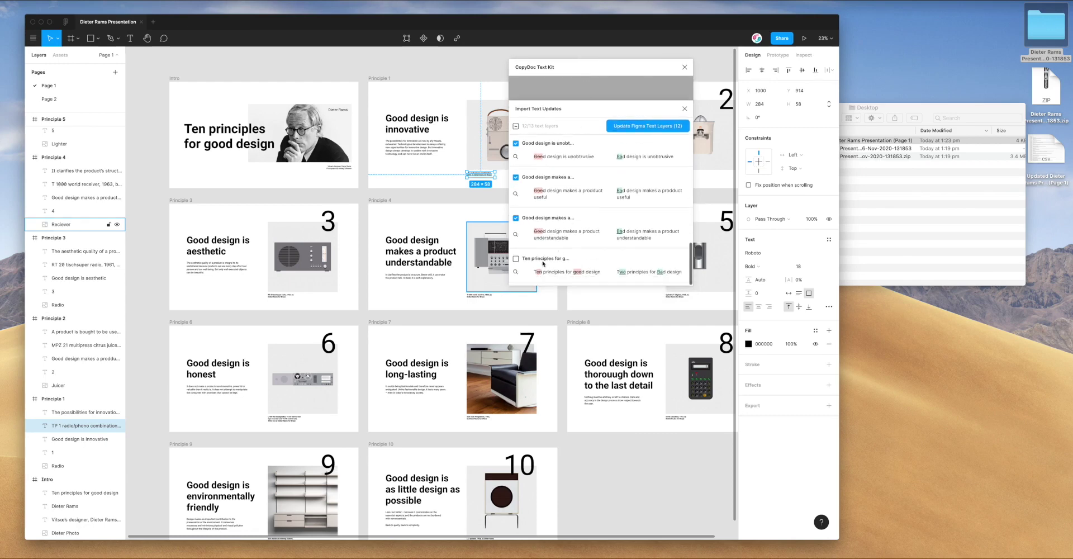
- Preview the Intro, unobtrusive, thorough, and long-lasting slide changes on the canvas
{"action": "left_click", "coordinate": [517, 273]}
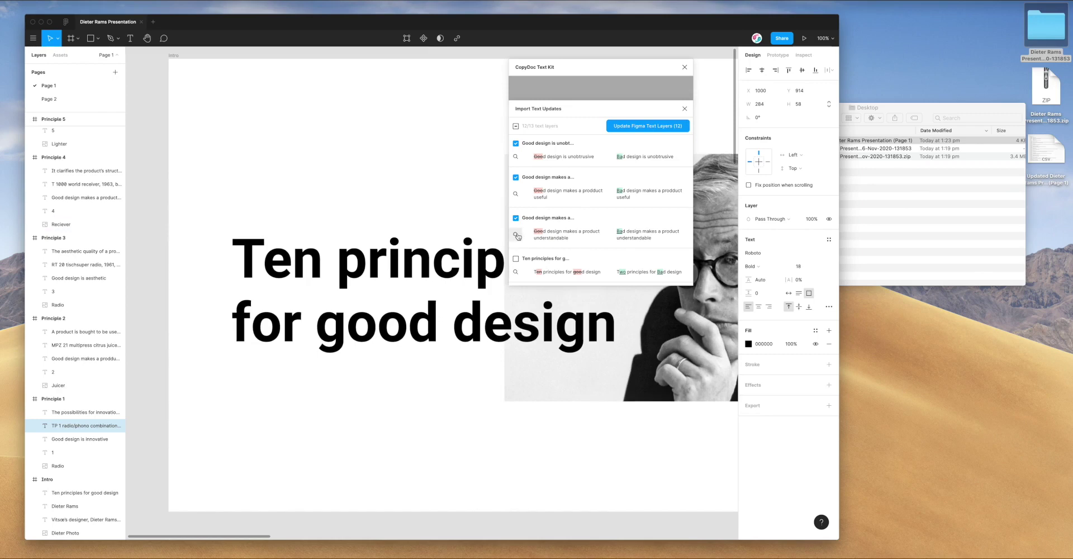
{"action": "scroll", "coordinate": [516, 183], "scroll_direction": "up", "scroll_amount": 2}
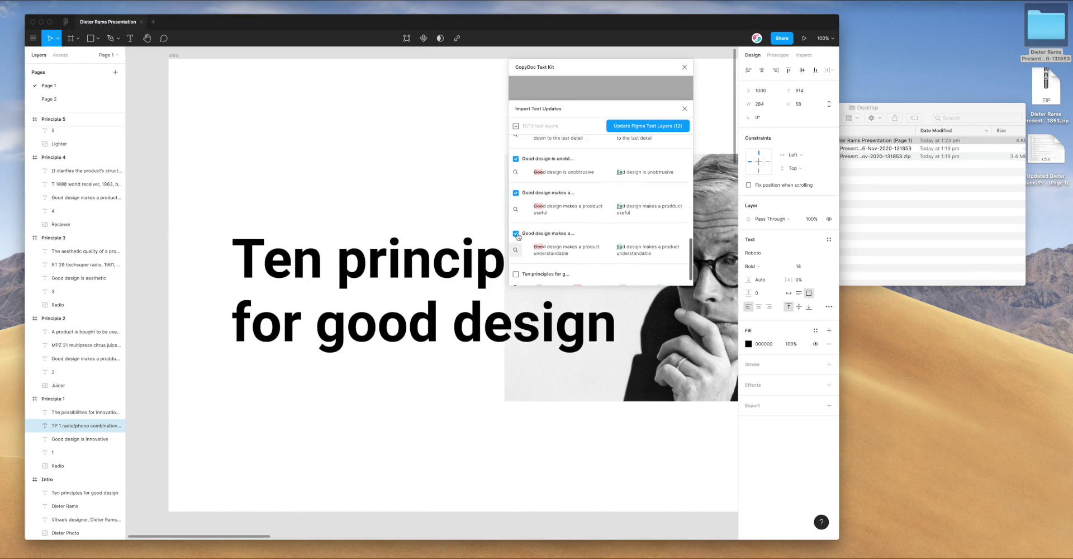
{"action": "left_click", "coordinate": [516, 183]}
{"action": "left_click_drag", "start_coordinate": [534, 68], "coordinate": [612, 71]}
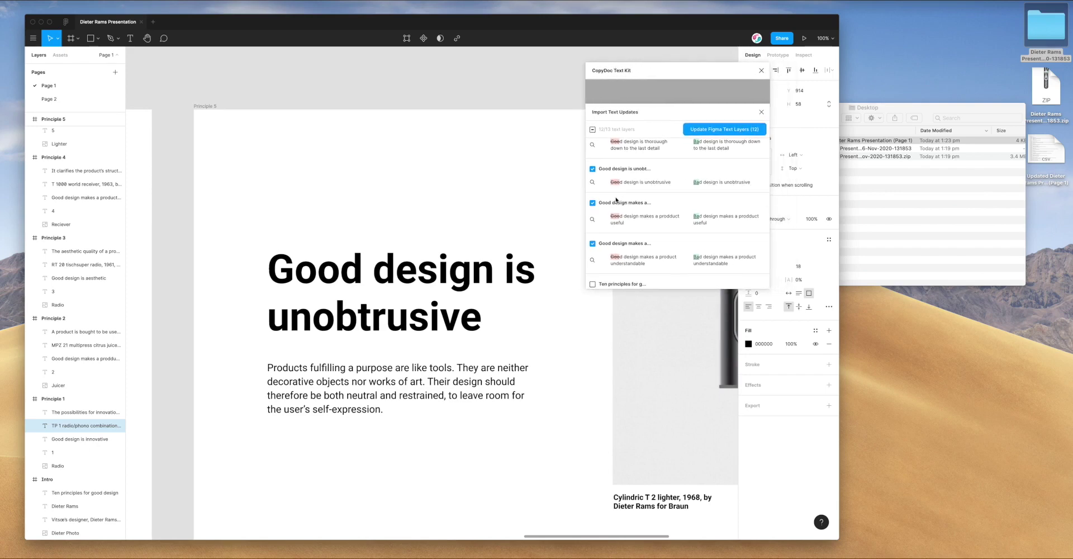
{"action": "scroll", "coordinate": [617, 200], "scroll_direction": "up", "scroll_amount": 1}
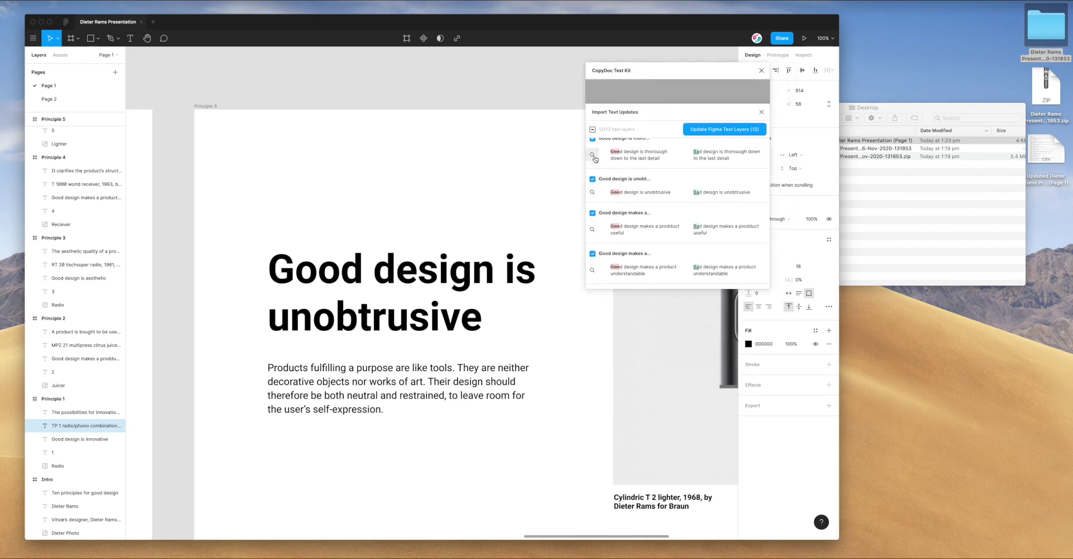
{"action": "left_click", "coordinate": [593, 156]}
{"action": "scroll", "coordinate": [592, 179], "scroll_direction": "up", "scroll_amount": 6}
{"action": "left_click", "coordinate": [592, 188]}
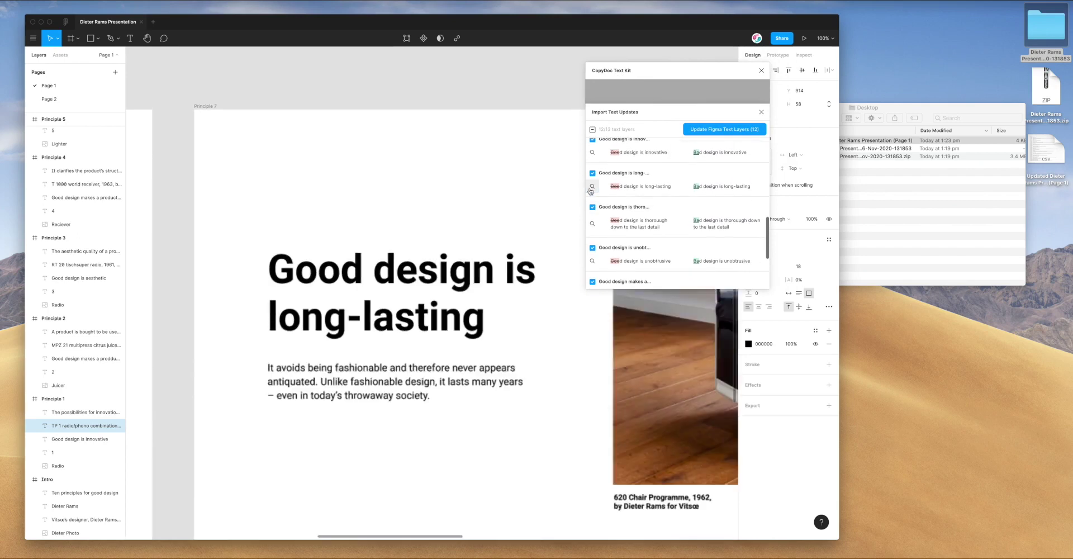
- Preview the innovative, environmentally friendly, as-little-design, name caption, and useful slide changes
{"action": "scroll", "coordinate": [591, 179], "scroll_direction": "up", "scroll_amount": 1}
{"action": "left_click", "coordinate": [592, 169]}
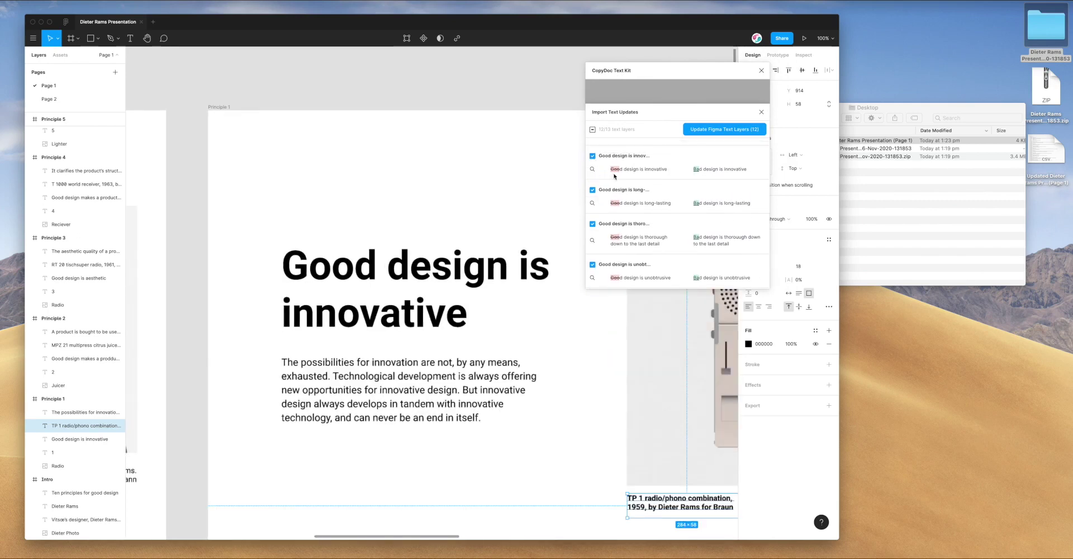
{"action": "scroll", "coordinate": [604, 181], "scroll_direction": "up", "scroll_amount": 5}
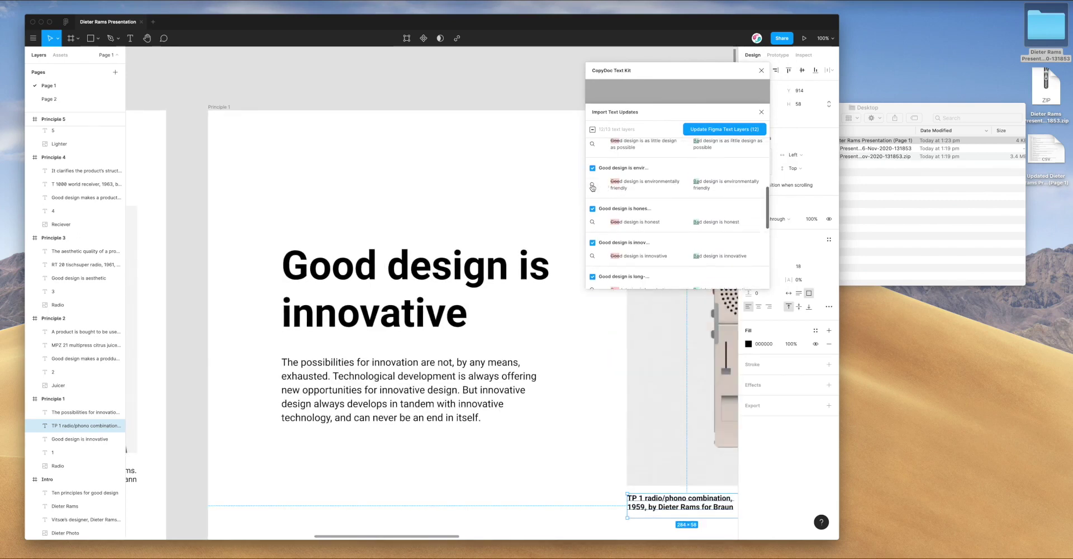
{"action": "left_click", "coordinate": [592, 186]}
{"action": "scroll", "coordinate": [593, 179], "scroll_direction": "up", "scroll_amount": 1}
{"action": "left_click", "coordinate": [593, 165]}
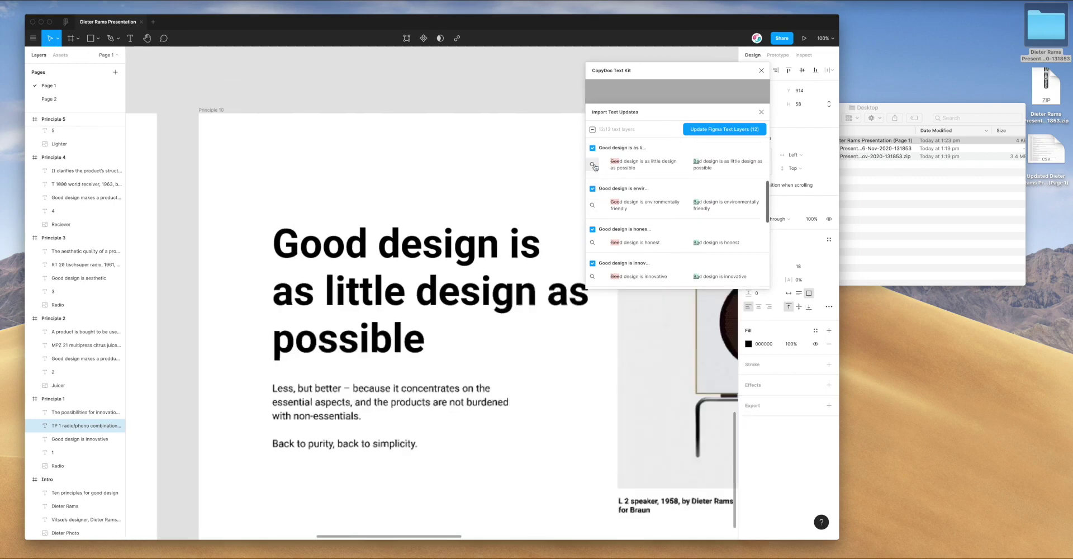
{"action": "scroll", "coordinate": [598, 179], "scroll_direction": "up", "scroll_amount": 4}
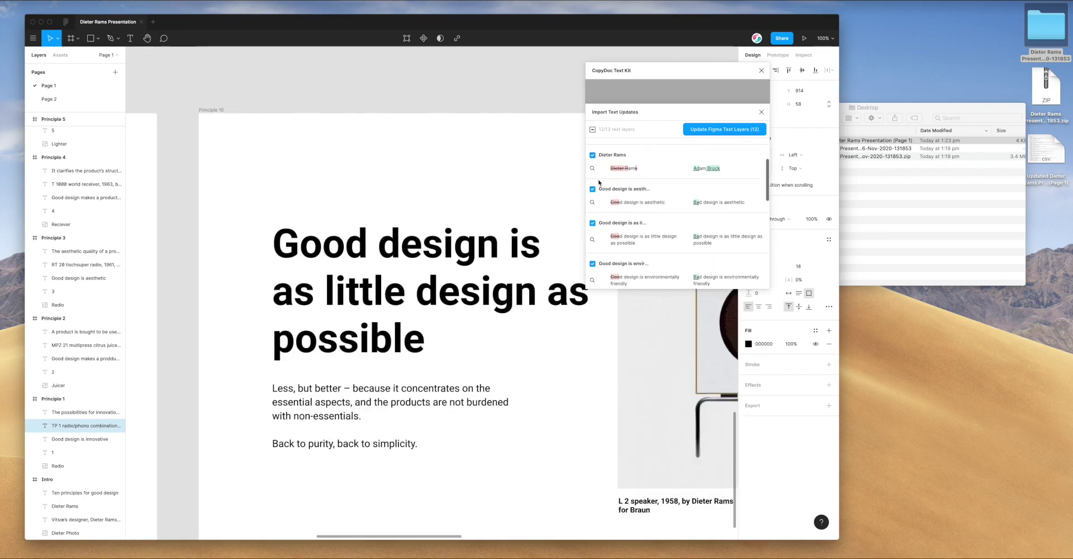
{"action": "scroll", "coordinate": [597, 185], "scroll_direction": "up", "scroll_amount": 2}
{"action": "left_click", "coordinate": [593, 193]}
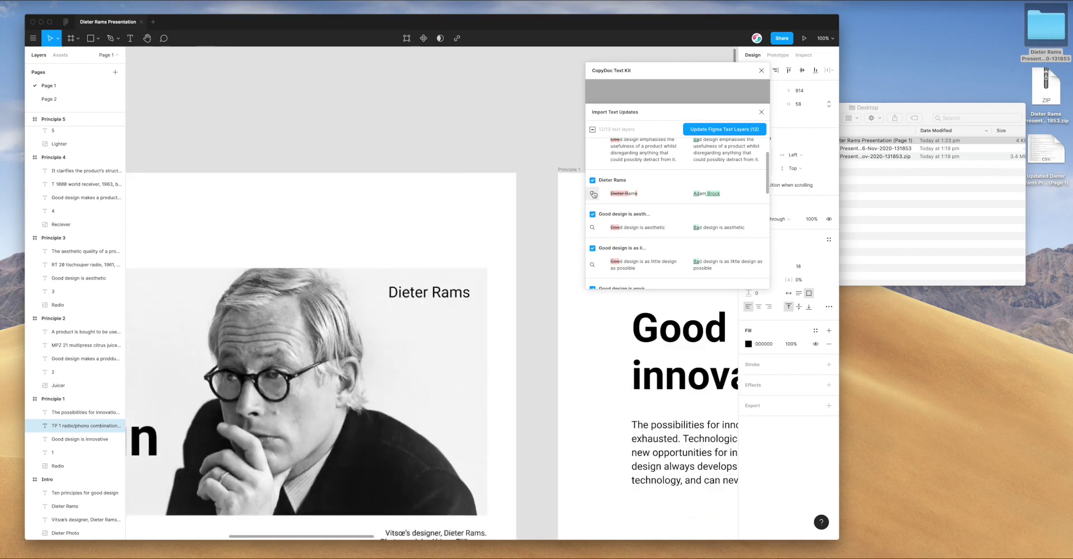
{"action": "scroll", "coordinate": [595, 187], "scroll_direction": "up", "scroll_amount": 3}
{"action": "left_click", "coordinate": [593, 185]}
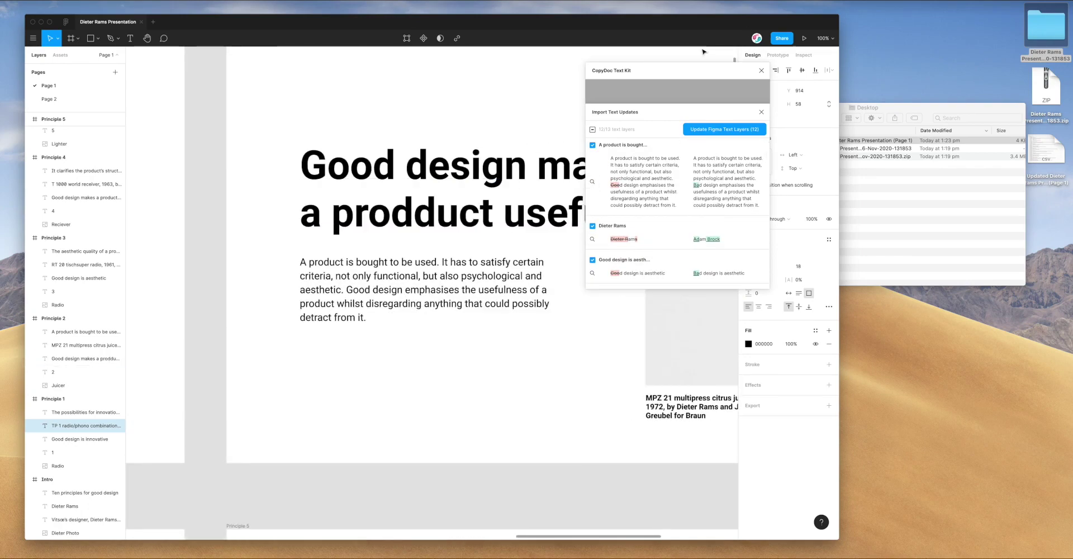
- Deselect, zoom out over several slides, and apply the 12 checked text updates
{"action": "left_click", "coordinate": [205, 109]}
{"action": "key", "text": "super+minus"}
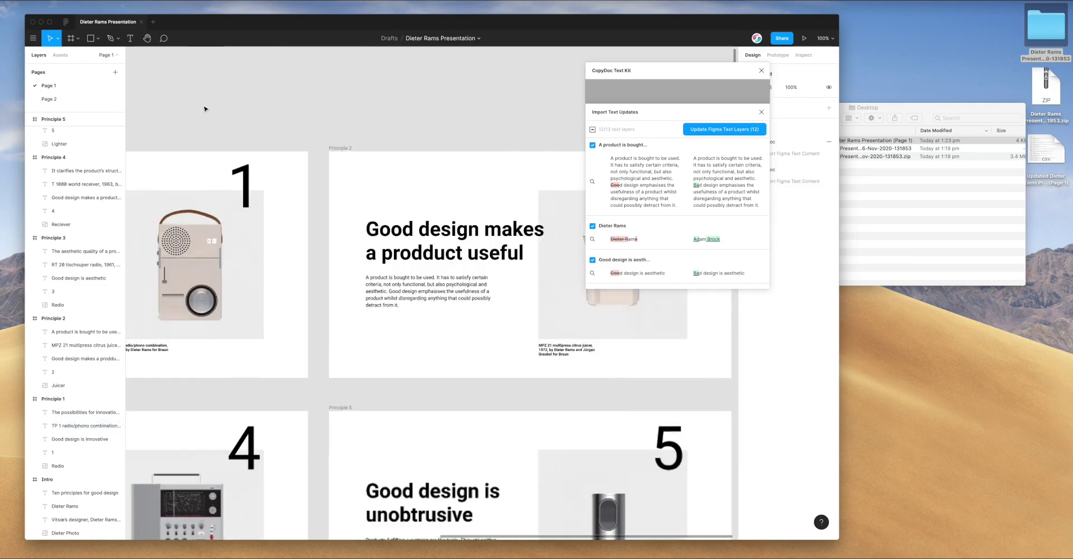
{"action": "scroll", "coordinate": [371, 173], "scroll_direction": "left", "scroll_amount": 6}
{"action": "scroll", "coordinate": [371, 172], "scroll_direction": "up", "scroll_amount": 3}
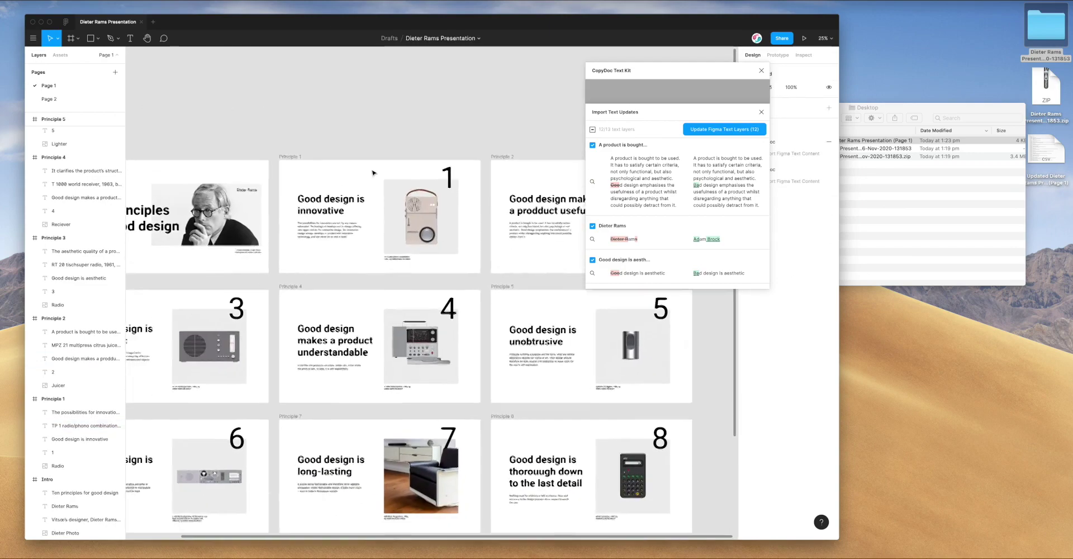
{"action": "scroll", "coordinate": [380, 170], "scroll_direction": "left", "scroll_amount": 3}
{"action": "scroll", "coordinate": [380, 170], "scroll_direction": "down", "scroll_amount": 1}
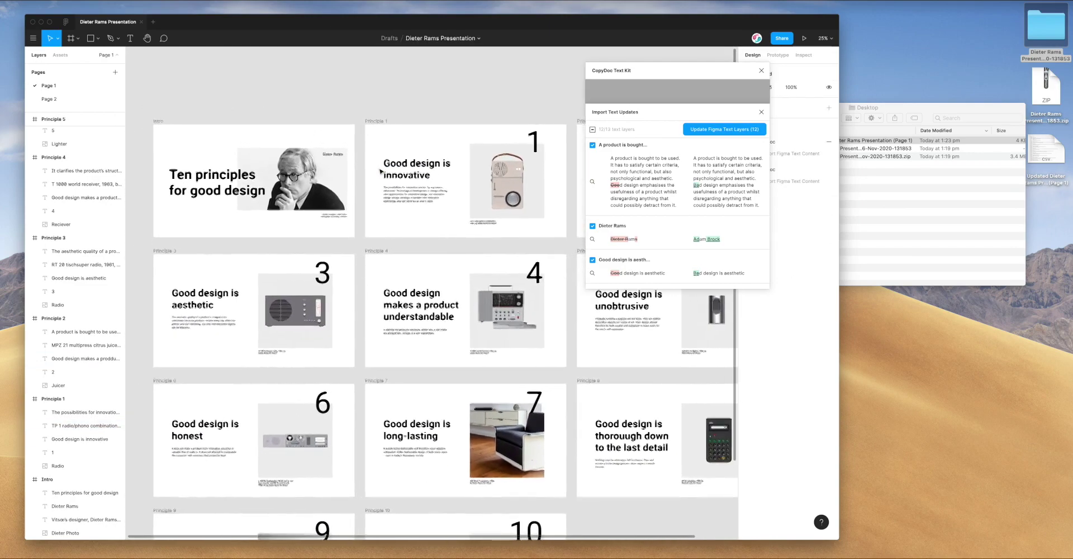
{"action": "scroll", "coordinate": [647, 229], "scroll_direction": "down", "scroll_amount": 5}
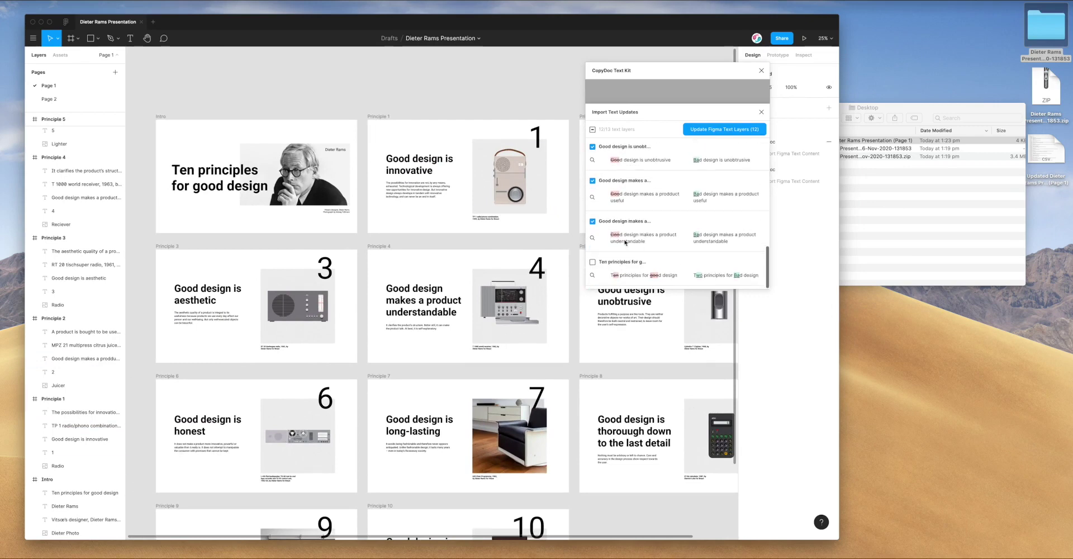
{"action": "scroll", "coordinate": [625, 231], "scroll_direction": "up", "scroll_amount": 10}
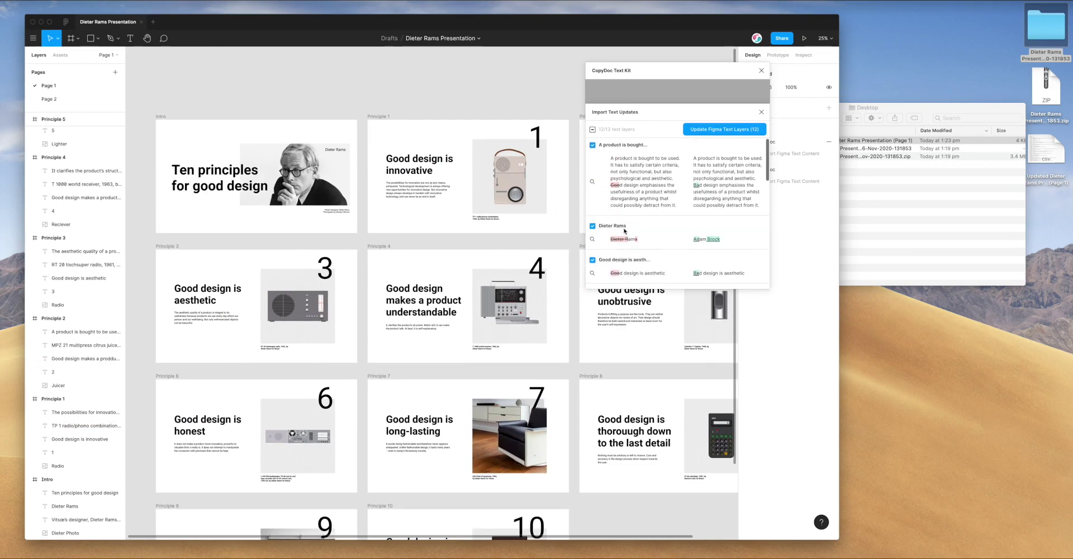
{"action": "left_click", "coordinate": [705, 130]}
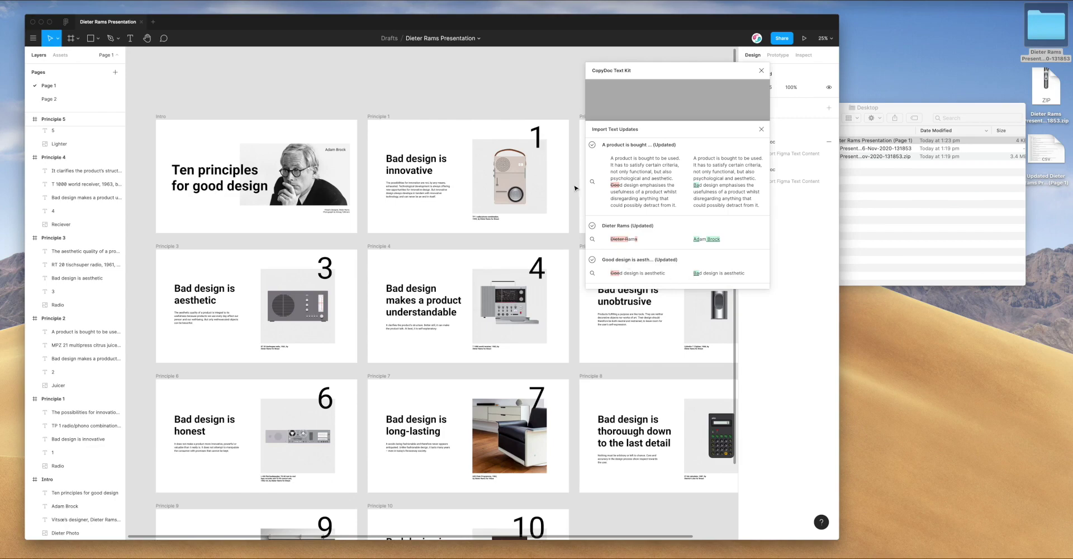
- Scroll the CopyDoc list to confirm each of the 12 entries is marked Updated
{"action": "scroll", "coordinate": [447, 189], "scroll_direction": "down", "scroll_amount": 2}
{"action": "scroll", "coordinate": [447, 189], "scroll_direction": "right", "scroll_amount": 2}
{"action": "scroll", "coordinate": [615, 174], "scroll_direction": "down", "scroll_amount": 1}
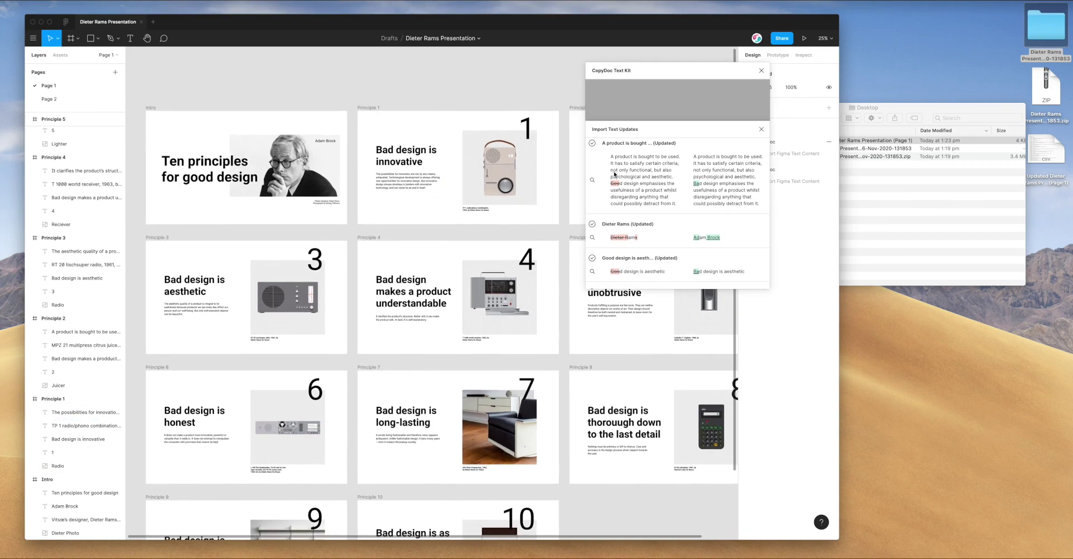
{"action": "scroll", "coordinate": [615, 174], "scroll_direction": "down", "scroll_amount": 5}
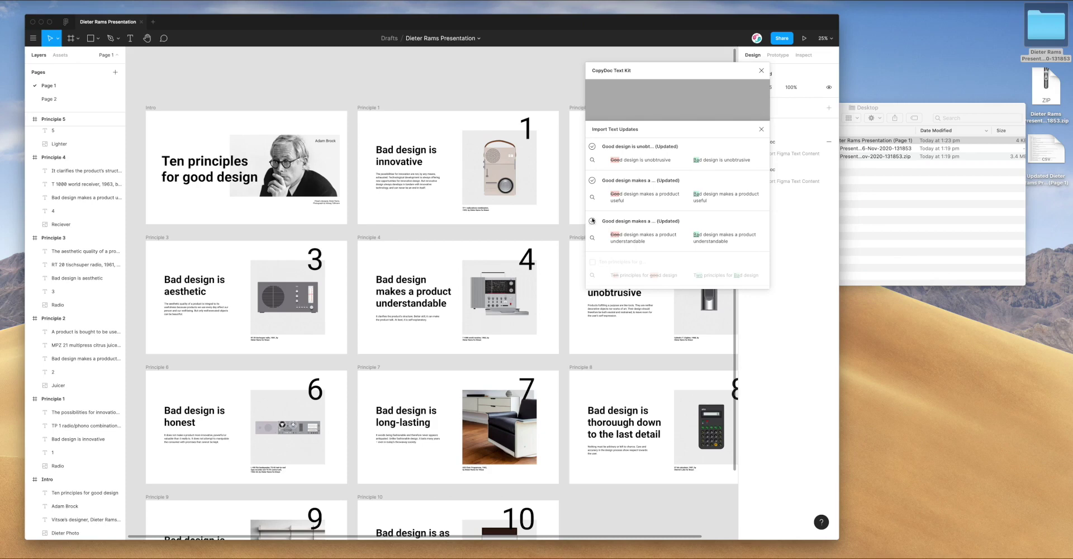
{"action": "scroll", "coordinate": [659, 227], "scroll_direction": "up", "scroll_amount": 1}
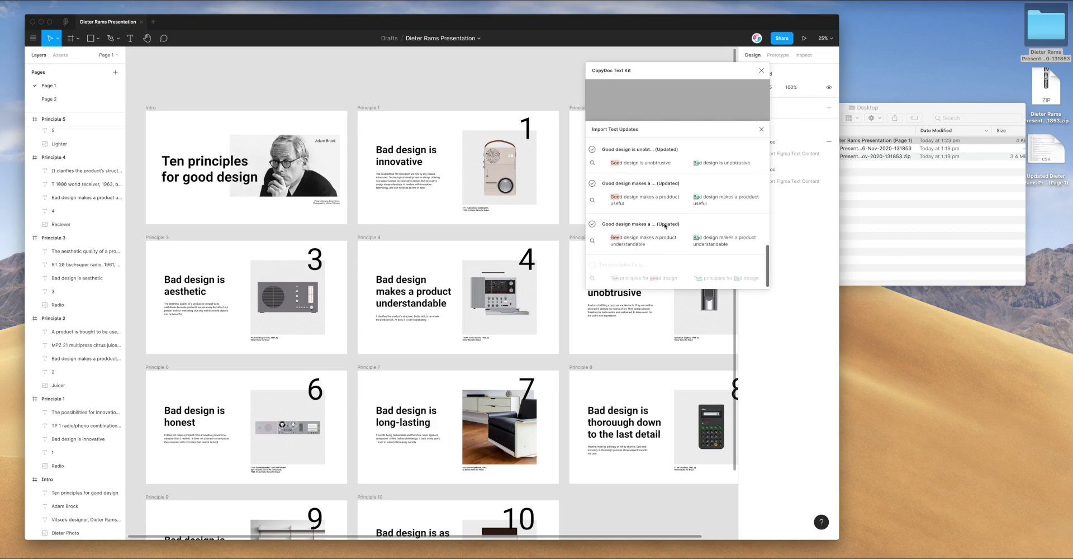
{"action": "scroll", "coordinate": [670, 209], "scroll_direction": "up", "scroll_amount": 6}
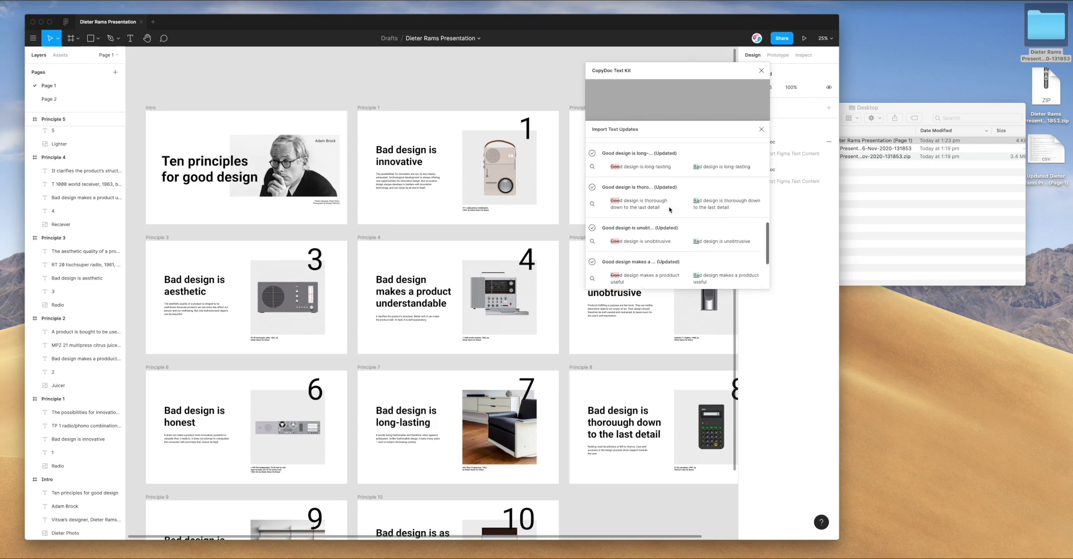
{"action": "scroll", "coordinate": [667, 194], "scroll_direction": "up", "scroll_amount": 5}
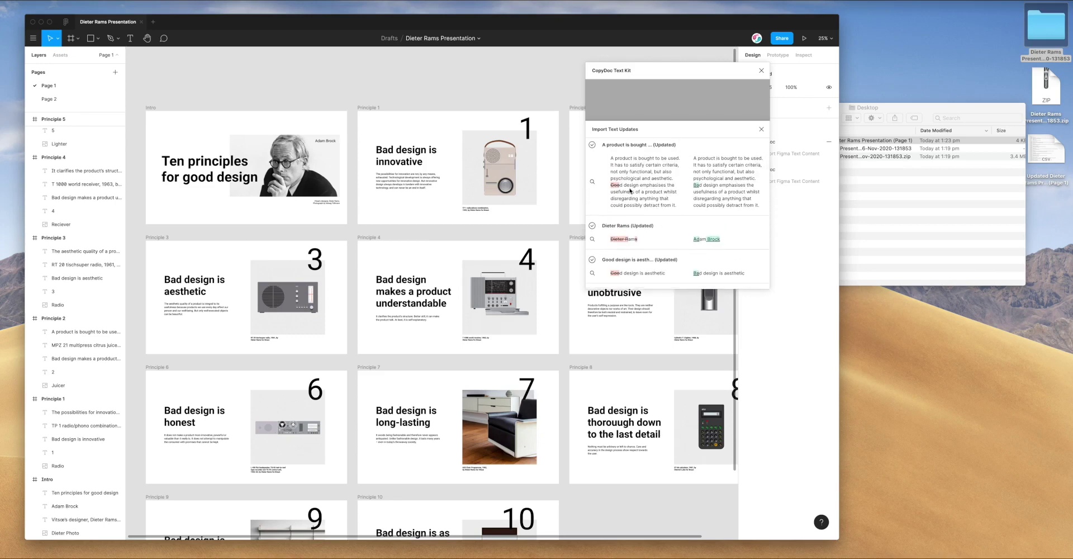
{"action": "scroll", "coordinate": [630, 191], "scroll_direction": "down", "scroll_amount": 1}
{"action": "left_click", "coordinate": [593, 211]}
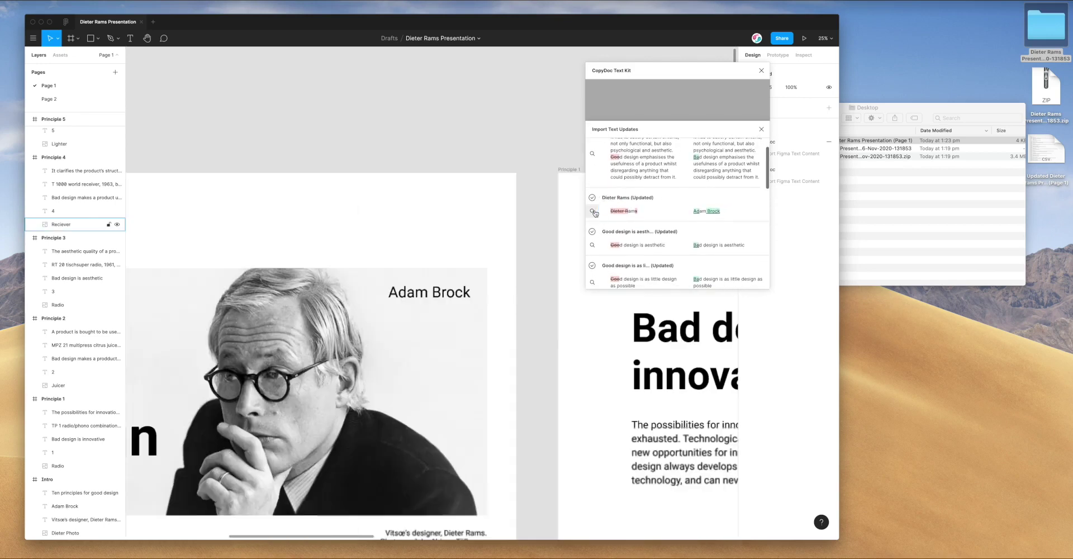
{"action": "left_click", "coordinate": [593, 246]}
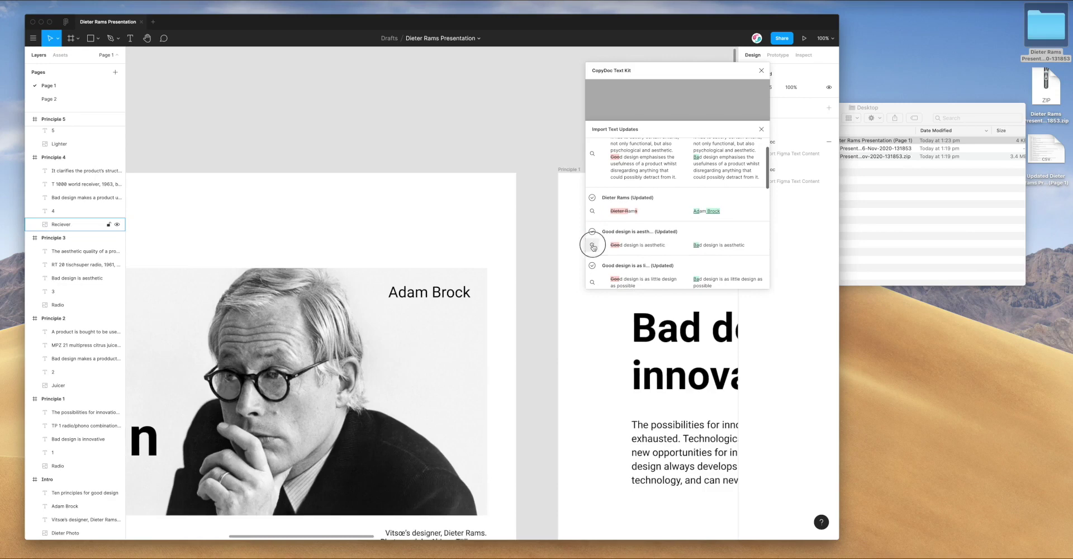
{"action": "left_click", "coordinate": [592, 282]}
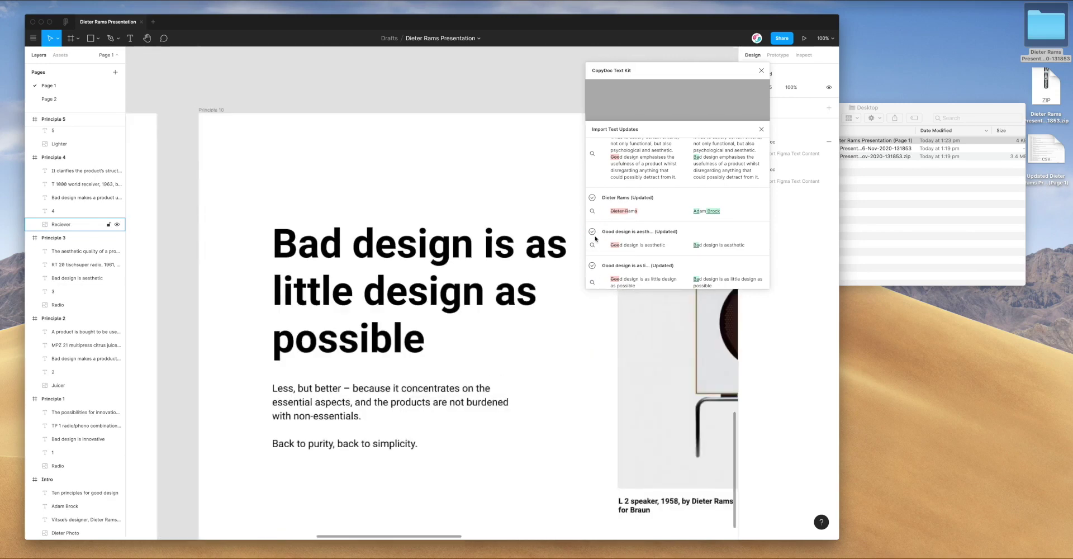
{"action": "scroll", "coordinate": [593, 185], "scroll_direction": "down", "scroll_amount": 2}
{"action": "left_click", "coordinate": [594, 261]}
{"action": "scroll", "coordinate": [593, 261], "scroll_direction": "down", "scroll_amount": 2}
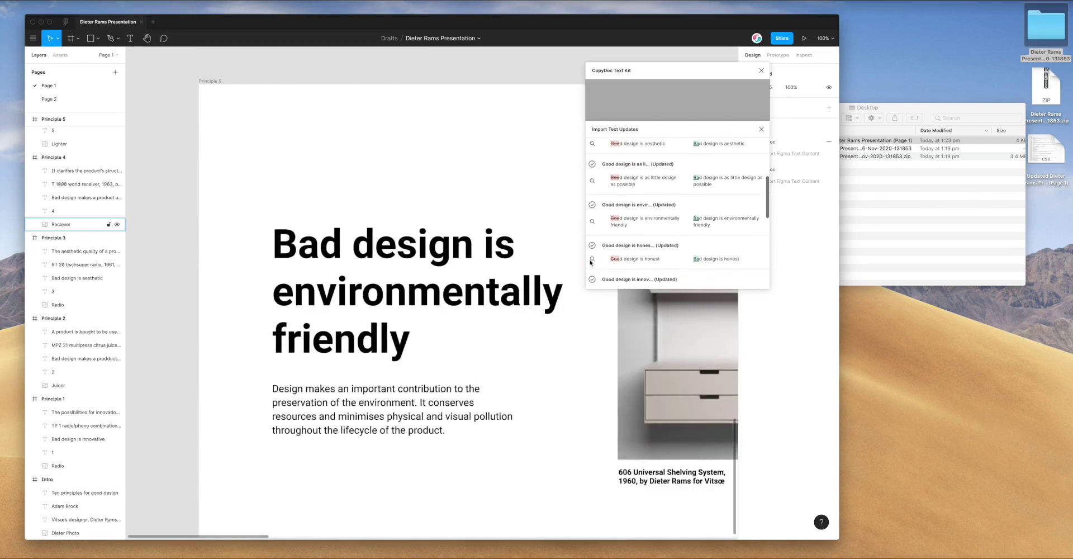
{"action": "left_click", "coordinate": [594, 261]}
{"action": "scroll", "coordinate": [594, 263], "scroll_direction": "down", "scroll_amount": 2}
{"action": "left_click", "coordinate": [593, 265]}
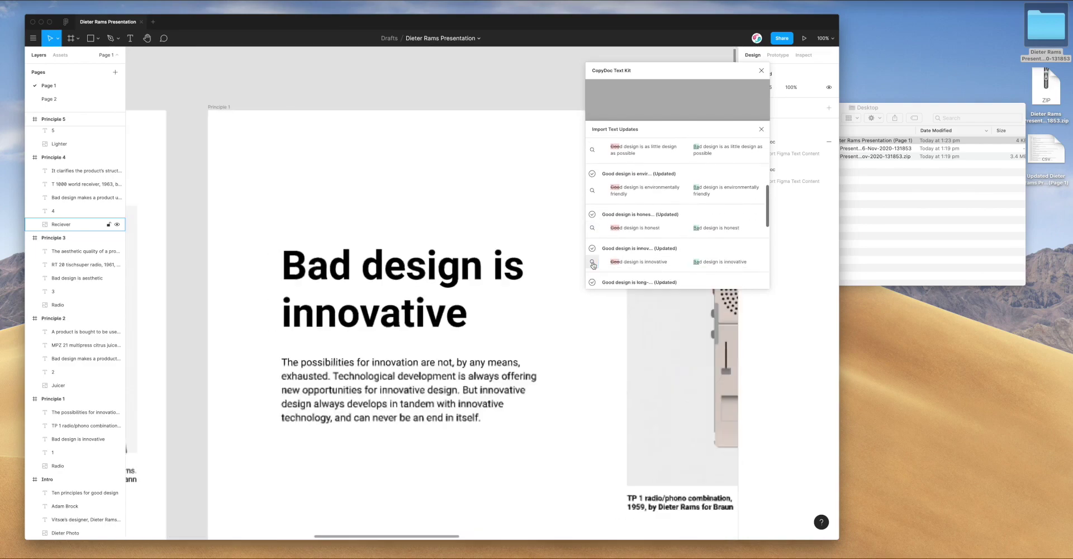
{"action": "scroll", "coordinate": [593, 265], "scroll_direction": "down", "scroll_amount": 2}
{"action": "left_click", "coordinate": [593, 278]}
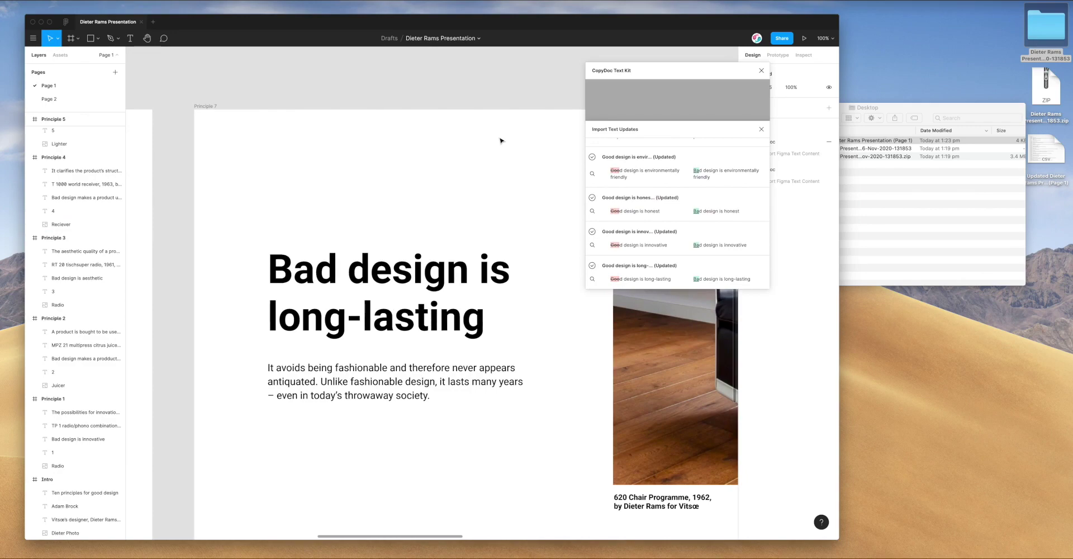
{"action": "key", "text": "minus"}
{"action": "key", "text": "minus"}
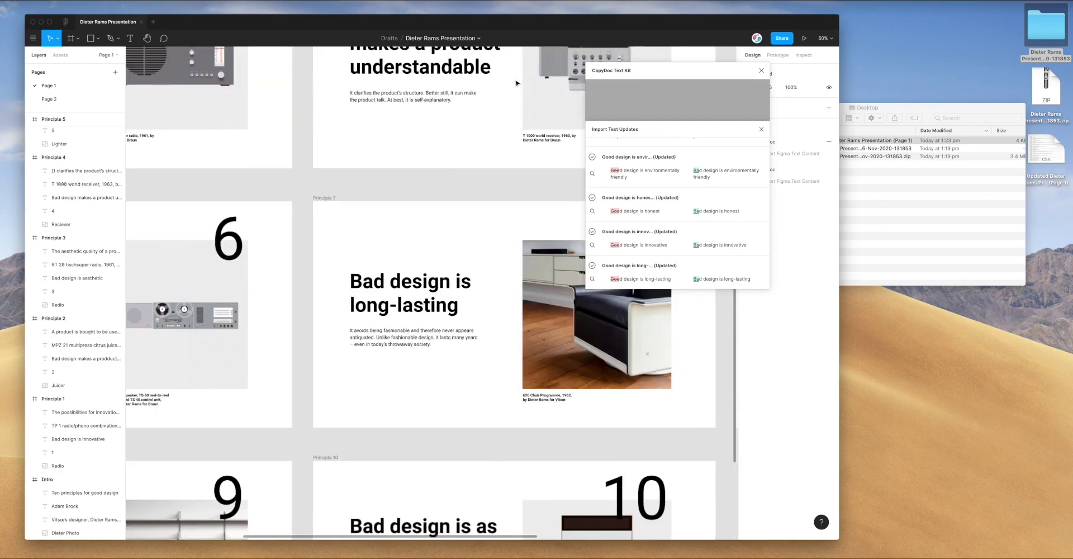
{"action": "scroll", "coordinate": [475, 139], "scroll_direction": "up", "scroll_amount": 5}
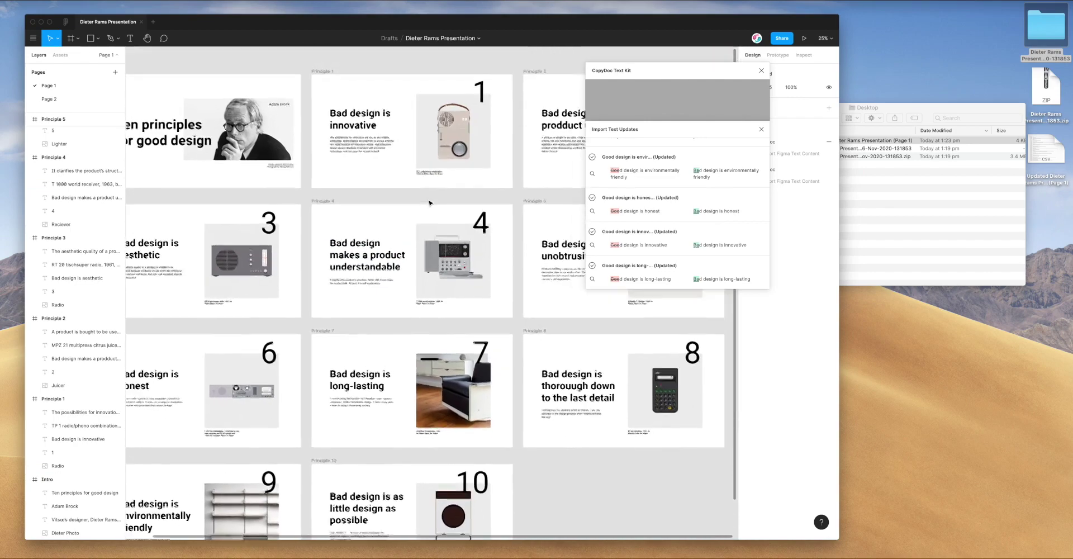
{"action": "scroll", "coordinate": [429, 203], "scroll_direction": "down", "scroll_amount": 3}
{"action": "scroll", "coordinate": [429, 202], "scroll_direction": "left", "scroll_amount": 2}
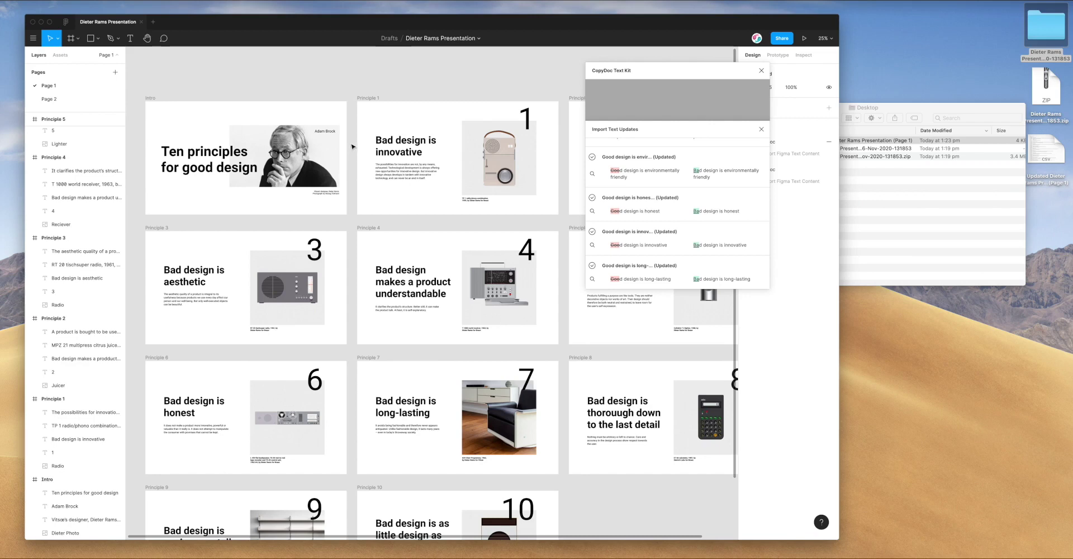
- Undo the CopyDoc update with Cmd+Z, restoring the 'Good design is…' headings
{"action": "key", "text": "super+z"}
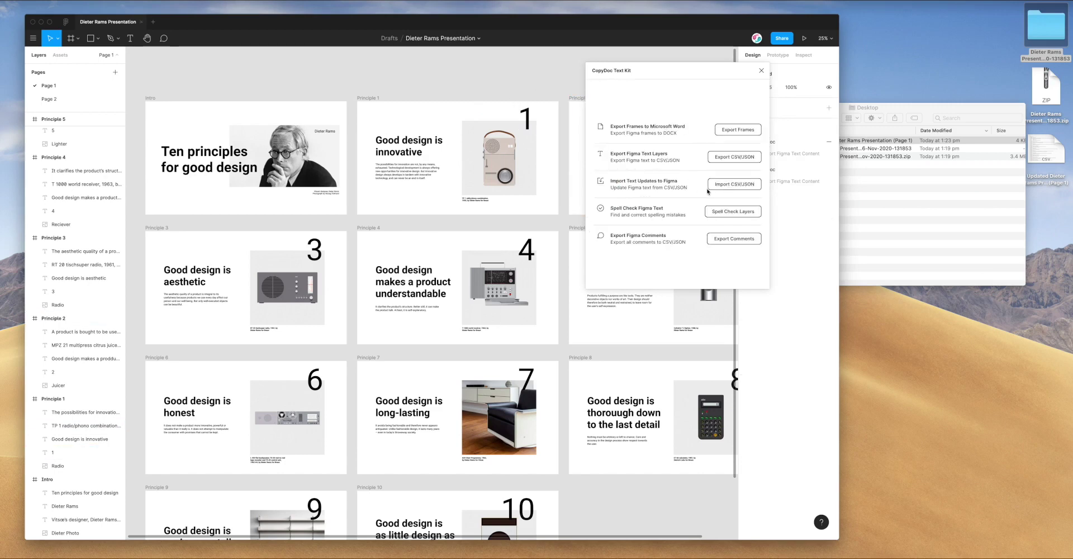
- Re-import the updated CSV from Finder and apply all 13 text updates to the deck
{"action": "left_click", "coordinate": [726, 186]}
{"action": "left_click_drag", "start_coordinate": [881, 107], "coordinate": [908, 108]}
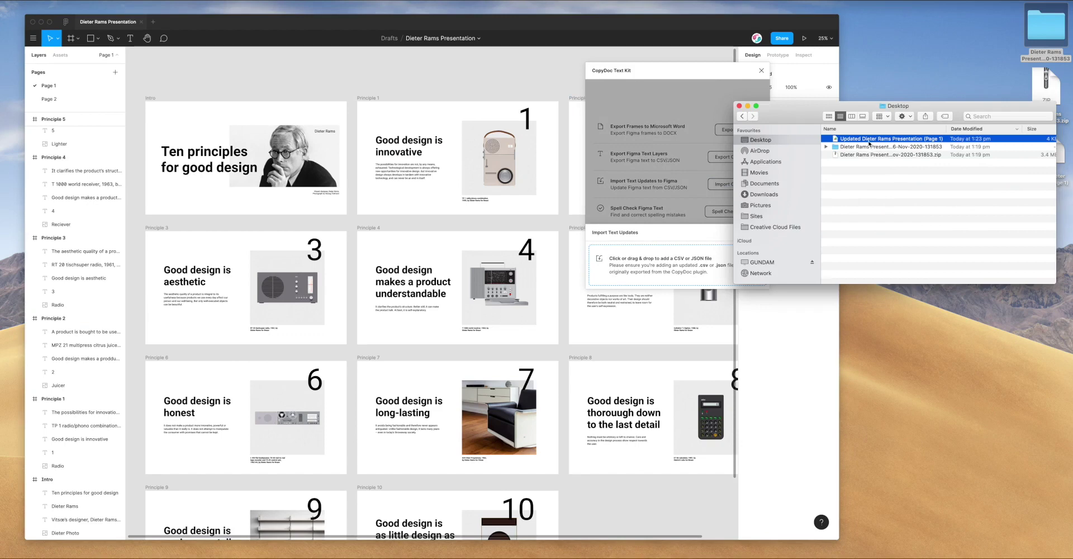
{"action": "left_click_drag", "start_coordinate": [870, 139], "coordinate": [662, 267]}
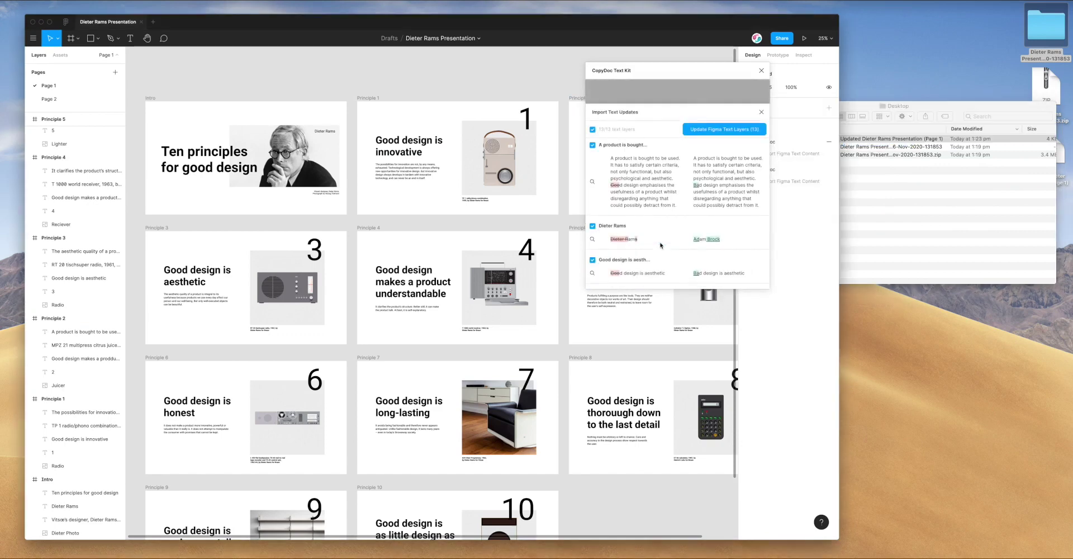
{"action": "scroll", "coordinate": [648, 249], "scroll_direction": "down", "scroll_amount": 10}
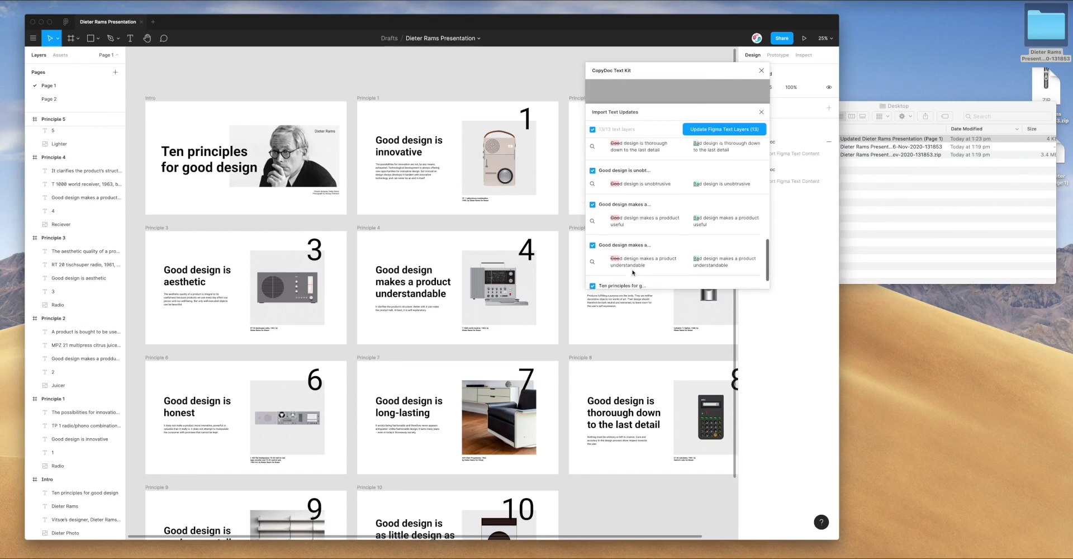
{"action": "scroll", "coordinate": [633, 269], "scroll_direction": "up", "scroll_amount": 10}
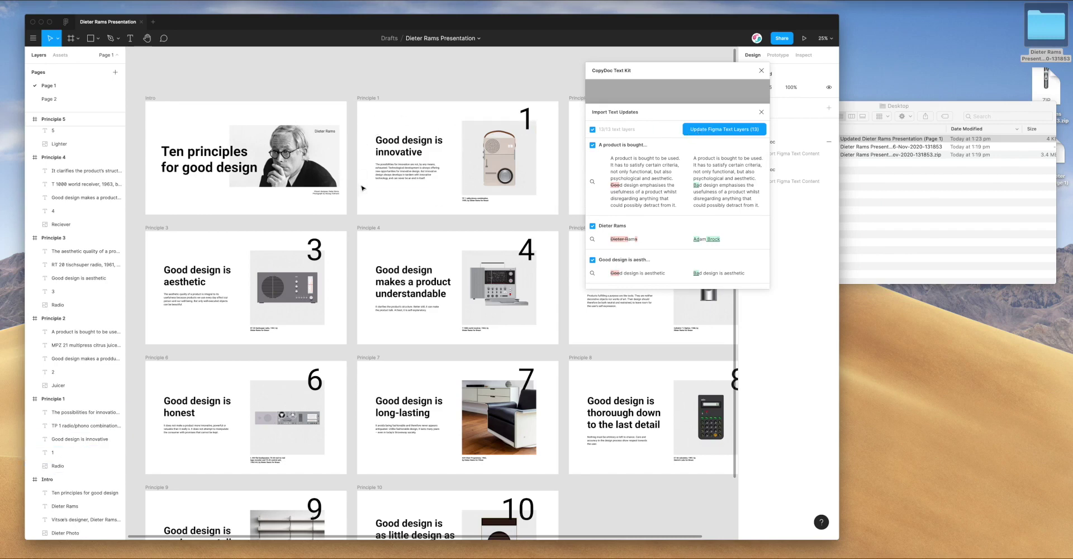
{"action": "mouse_move", "coordinate": [676, 70]}
{"action": "left_mouse_down"}
{"action": "mouse_move", "coordinate": [697, 74]}
{"action": "mouse_move", "coordinate": [687, 78]}
{"action": "left_mouse_up"}
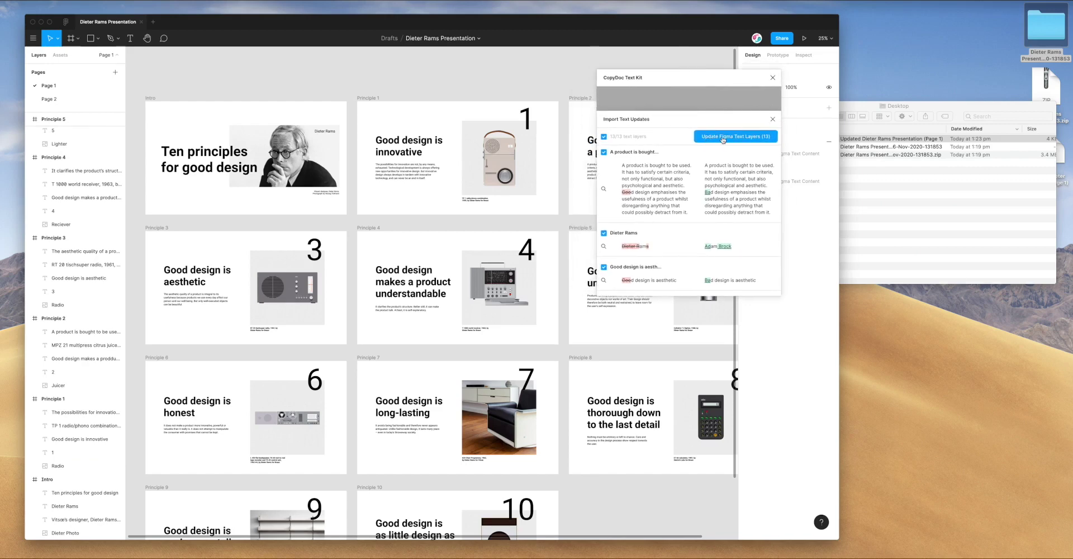
{"action": "left_click", "coordinate": [732, 138]}
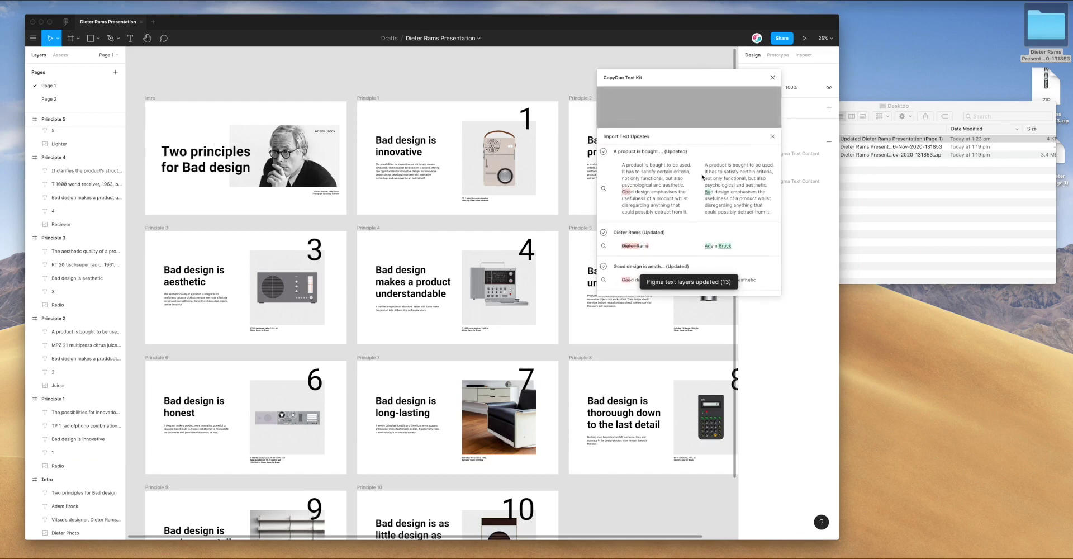
{"action": "scroll", "coordinate": [699, 223], "scroll_direction": "down", "scroll_amount": 1}
{"action": "scroll", "coordinate": [674, 261], "scroll_direction": "down", "scroll_amount": 5}
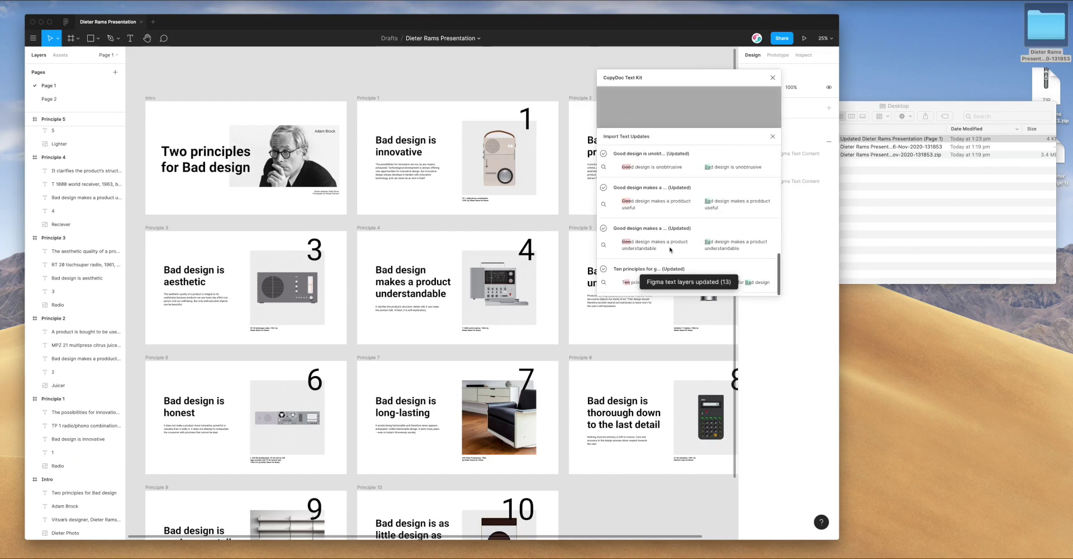
{"action": "scroll", "coordinate": [546, 243], "scroll_direction": "down", "scroll_amount": 2}
{"action": "scroll", "coordinate": [544, 245], "scroll_direction": "down", "scroll_amount": 3}
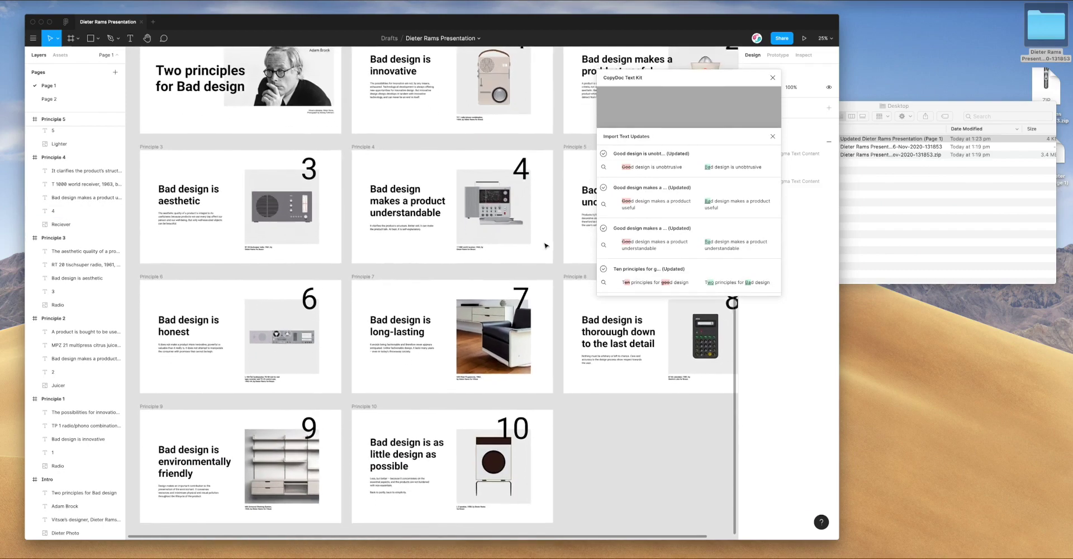
{"action": "scroll", "coordinate": [552, 244], "scroll_direction": "up", "scroll_amount": 4}
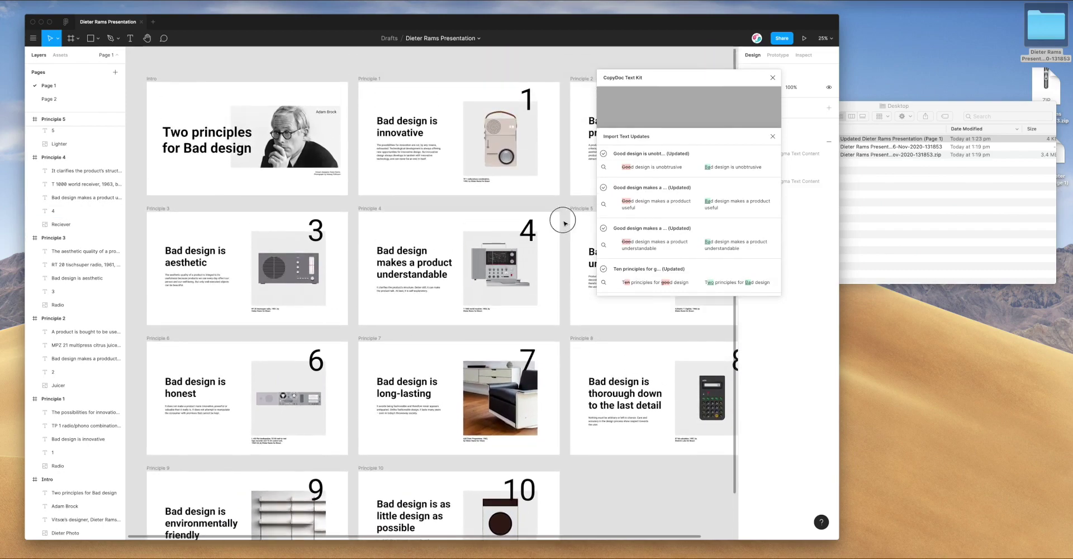
{"action": "scroll", "coordinate": [566, 204], "scroll_direction": "up", "scroll_amount": 1}
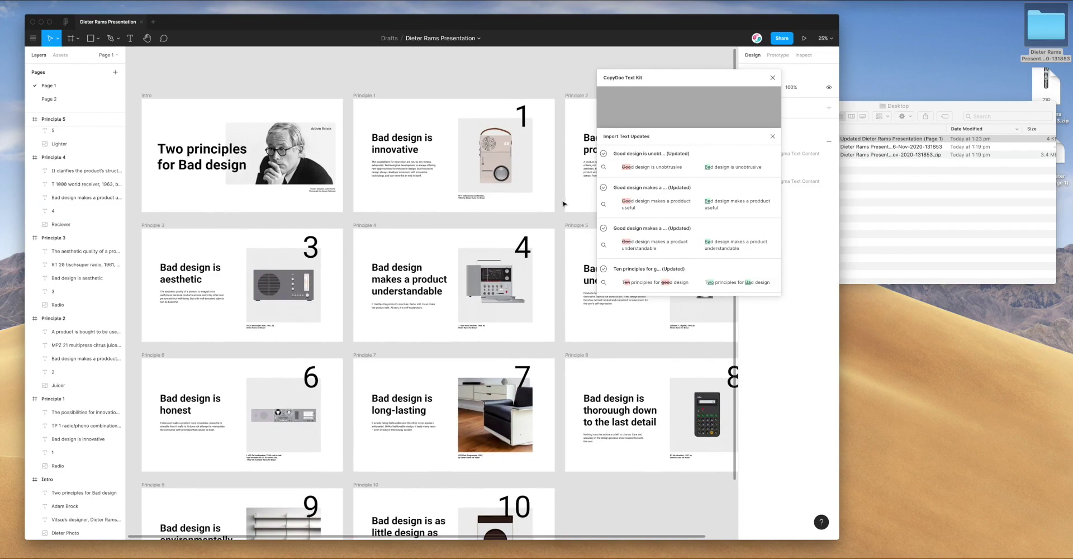
{"action": "scroll", "coordinate": [565, 204], "scroll_direction": "down", "scroll_amount": 2}
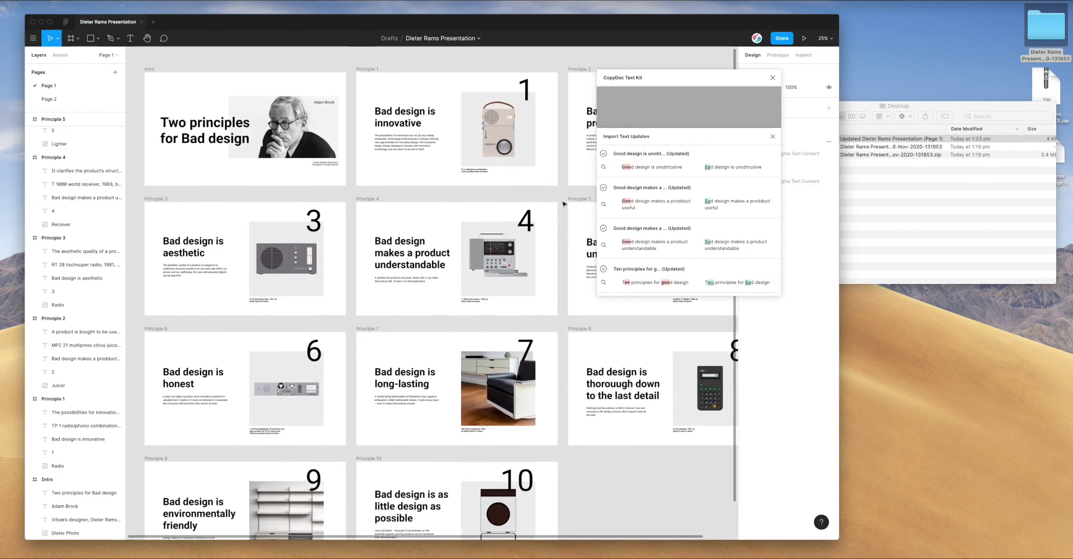
{"action": "left_click_drag", "start_coordinate": [636, 81], "coordinate": [645, 64]}
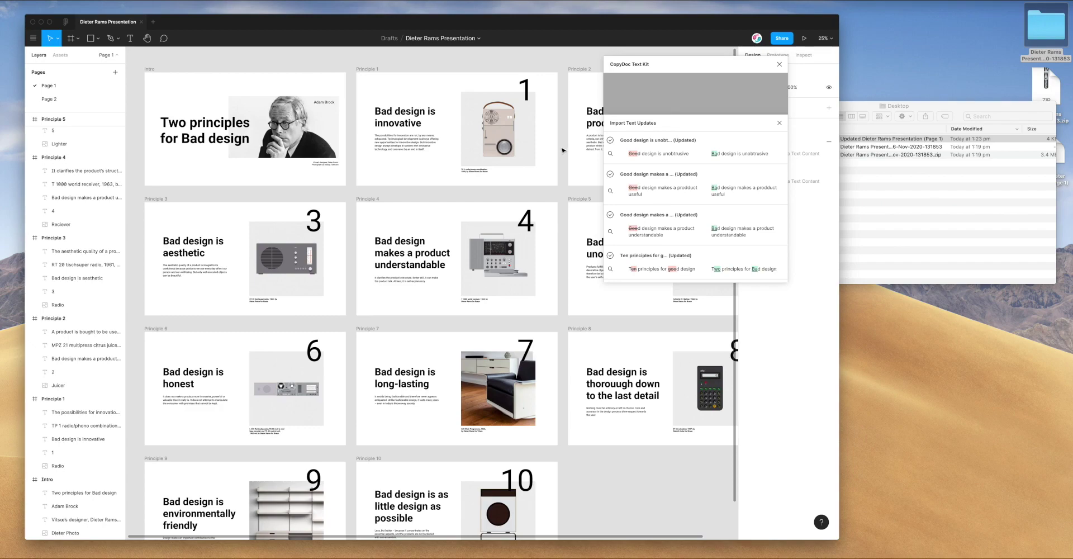
{"action": "scroll", "coordinate": [562, 150], "scroll_direction": "down", "scroll_amount": 1}
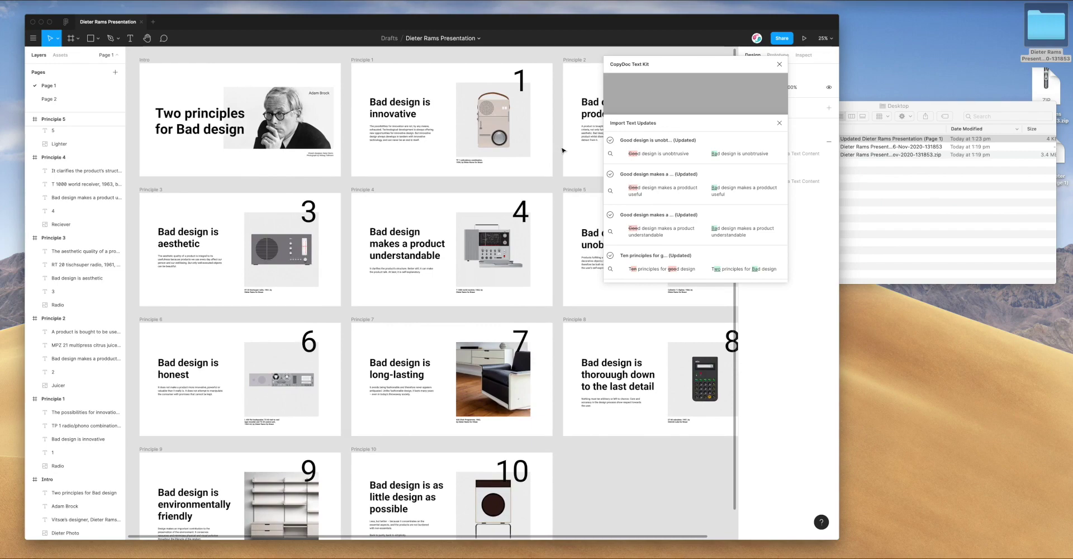
{"action": "scroll", "coordinate": [562, 151], "scroll_direction": "right", "scroll_amount": 2}
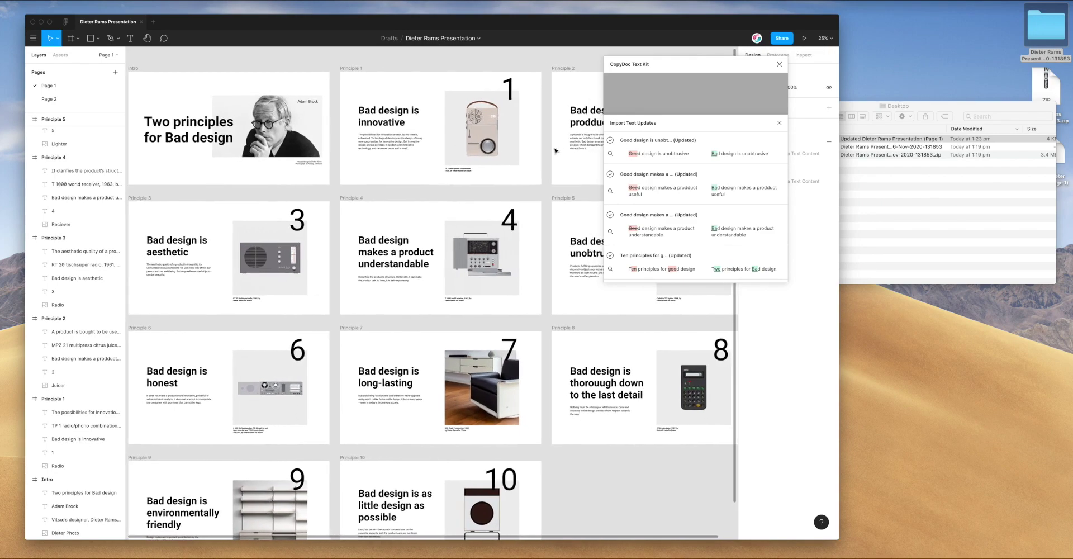
{"action": "scroll", "coordinate": [563, 151], "scroll_direction": "left", "scroll_amount": 2}
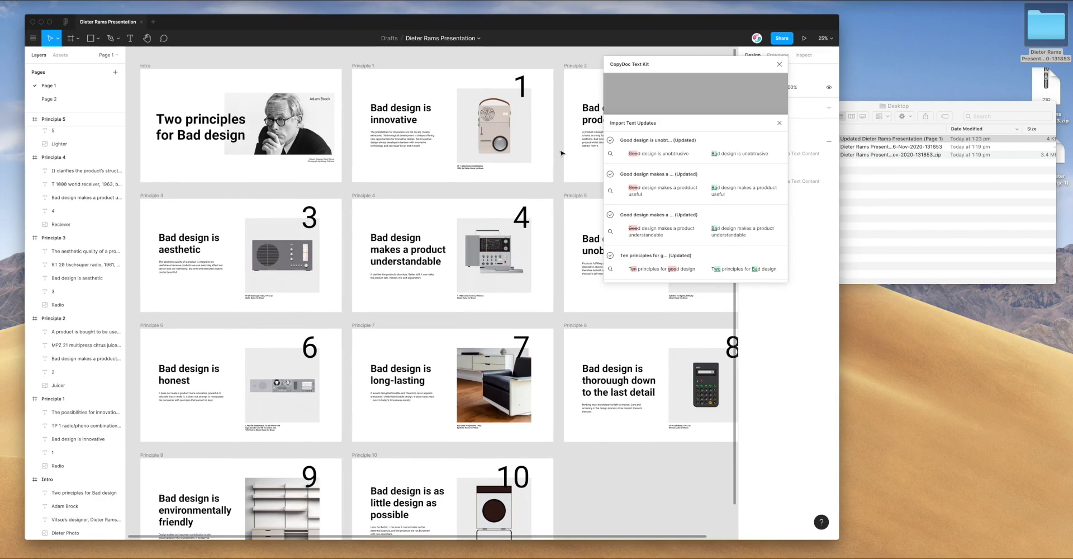
{"action": "scroll", "coordinate": [562, 153], "scroll_direction": "down", "scroll_amount": 1}
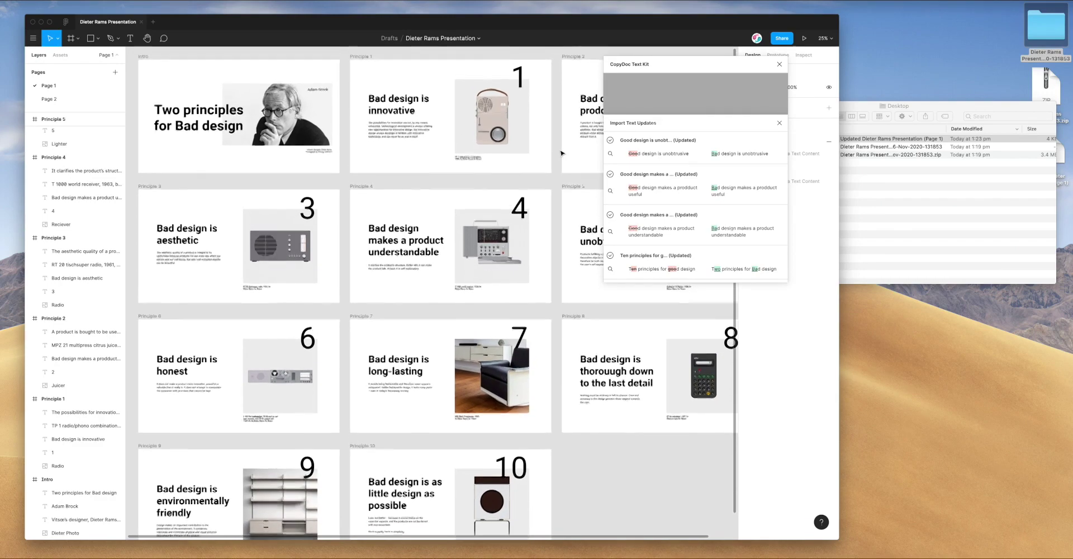
{"action": "scroll", "coordinate": [561, 153], "scroll_direction": "up", "scroll_amount": 1}
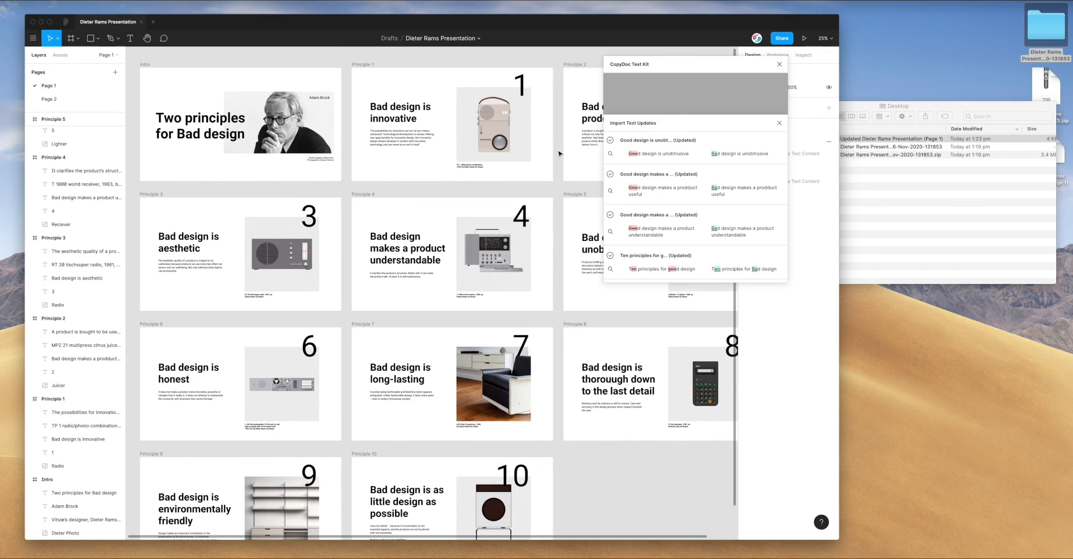
{"action": "mouse_move", "coordinate": [662, 71]}
{"action": "left_mouse_down"}
{"action": "mouse_move", "coordinate": [650, 68]}
{"action": "mouse_move", "coordinate": [660, 70]}
{"action": "left_mouse_up"}
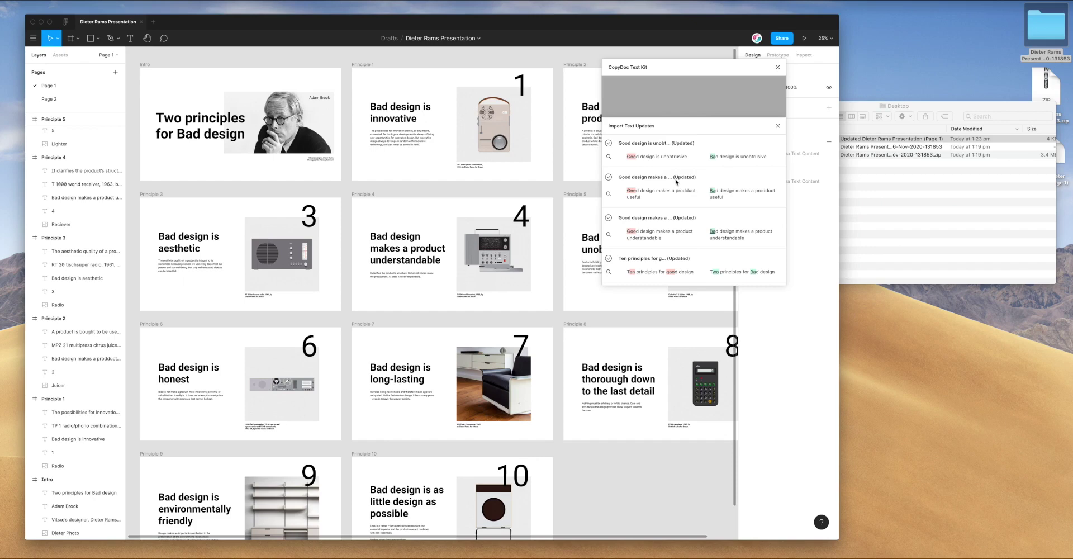
{"action": "scroll", "coordinate": [670, 194], "scroll_direction": "down", "scroll_amount": 5}
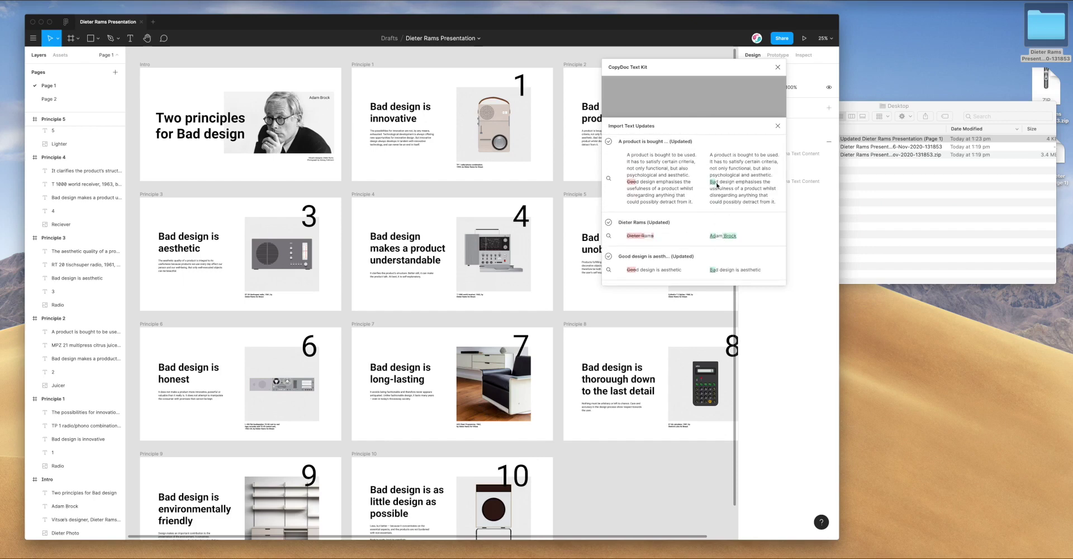
{"action": "scroll", "coordinate": [712, 186], "scroll_direction": "down", "scroll_amount": 5}
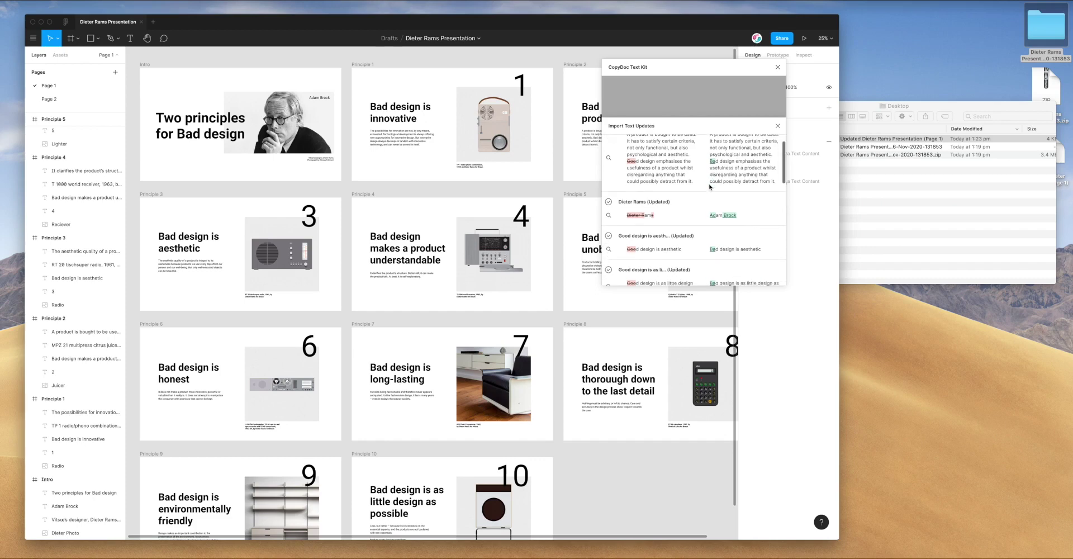
{"action": "scroll", "coordinate": [710, 187], "scroll_direction": "up", "scroll_amount": 3}
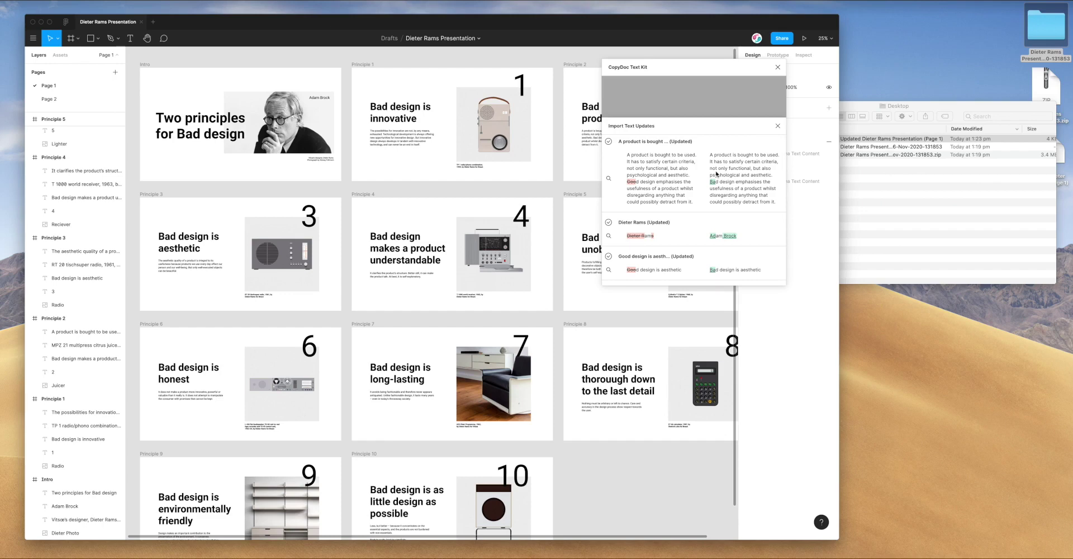
{"action": "scroll", "coordinate": [673, 179], "scroll_direction": "down", "scroll_amount": 5}
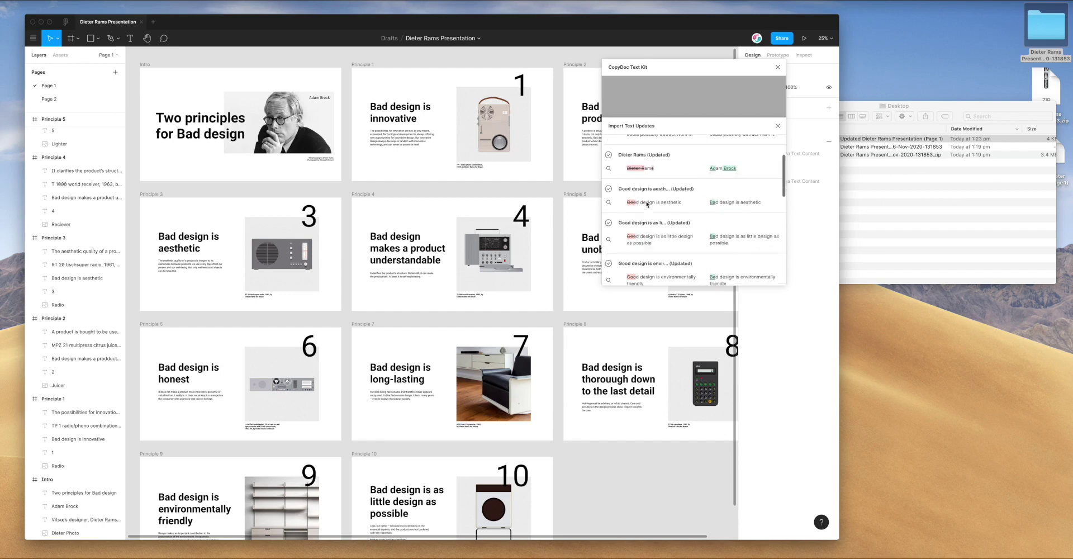
{"action": "scroll", "coordinate": [650, 199], "scroll_direction": "up", "scroll_amount": 5}
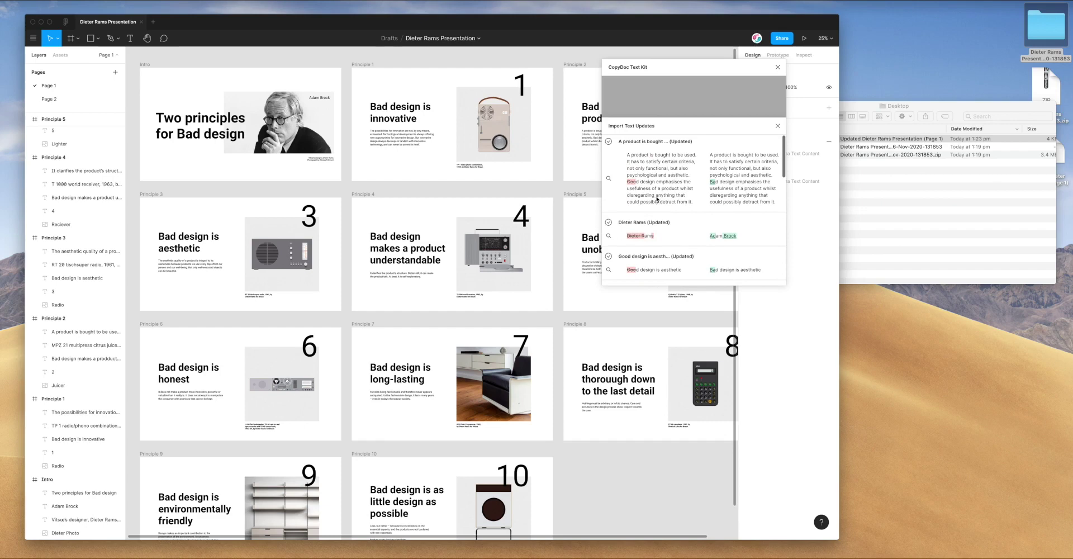
- Close the import results and shift the CopyDoc window to the left
{"action": "left_click", "coordinate": [679, 106]}
{"action": "left_click_drag", "start_coordinate": [687, 67], "coordinate": [650, 67]}
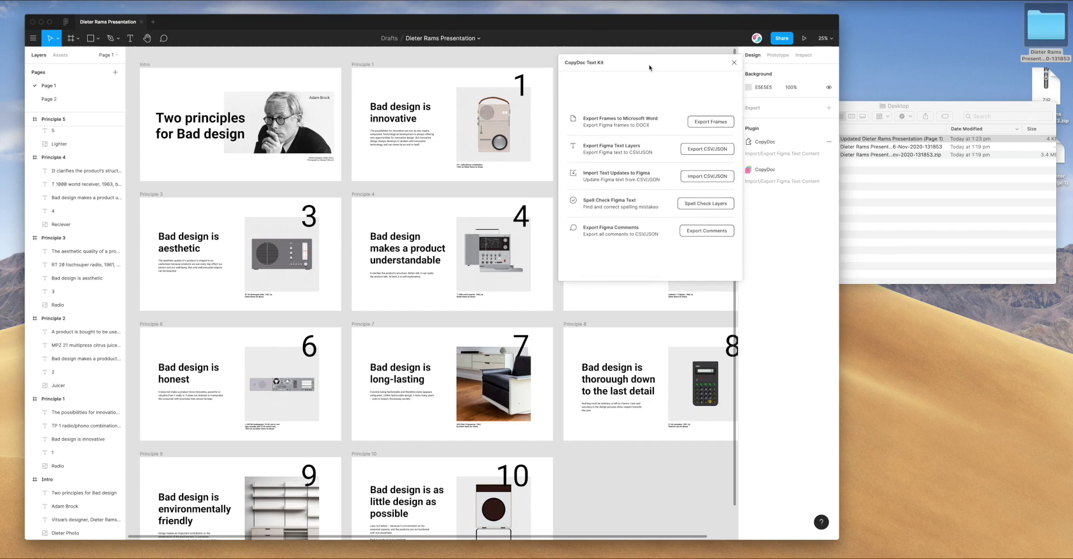